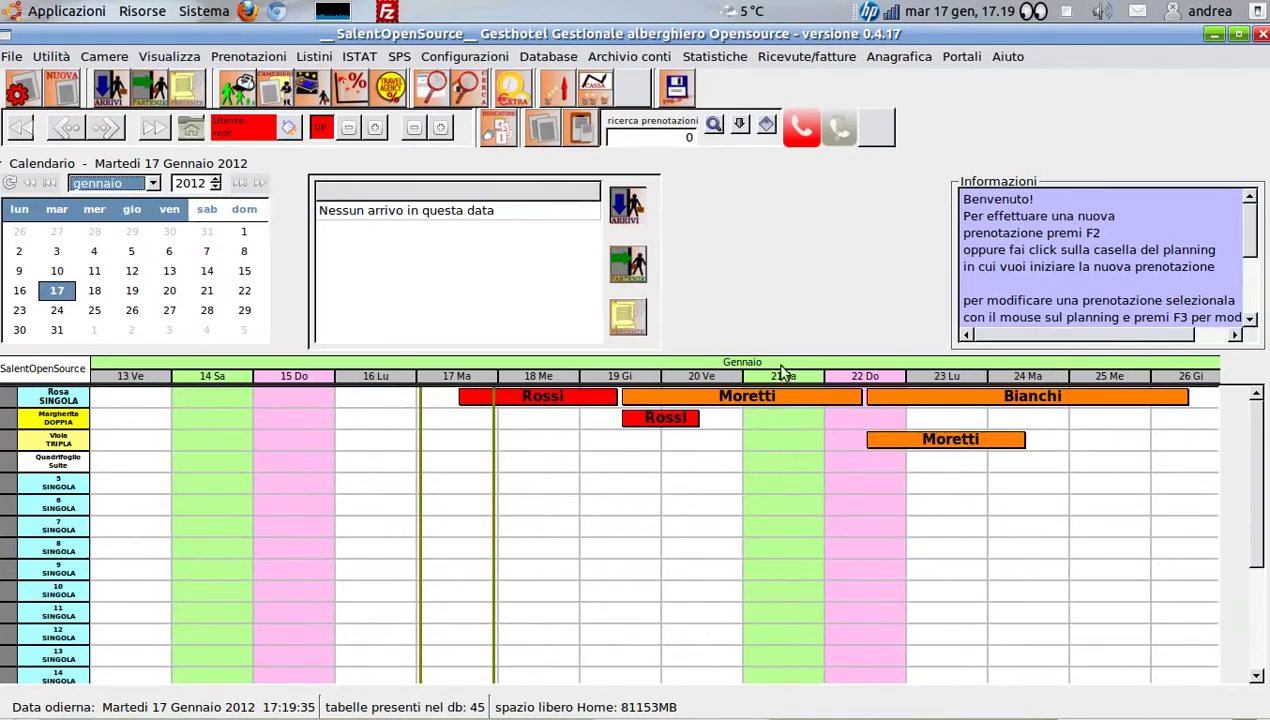
# Bring the modello_ric_fat.odt template forward and review its two side-by-side invoice forms
pyautogui.moveTo(680, 714)
pyautogui.click(508, 707)
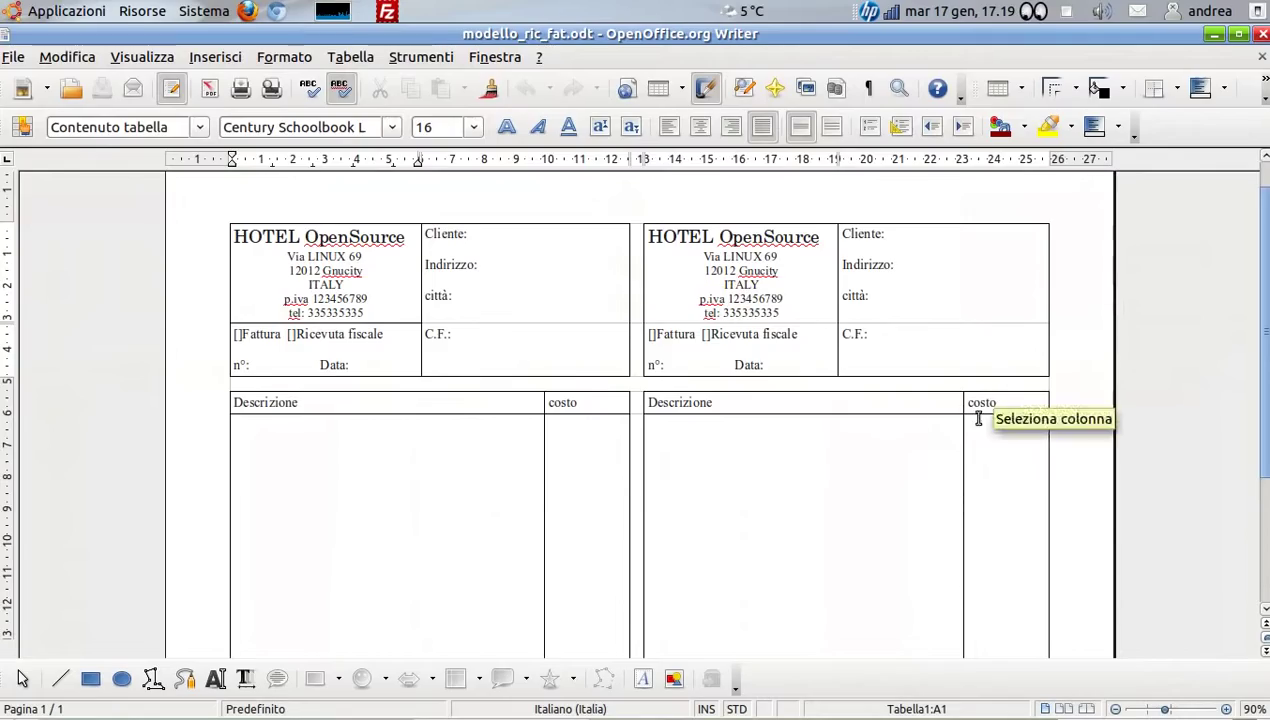
pyautogui.scroll(-1, 697, 342)
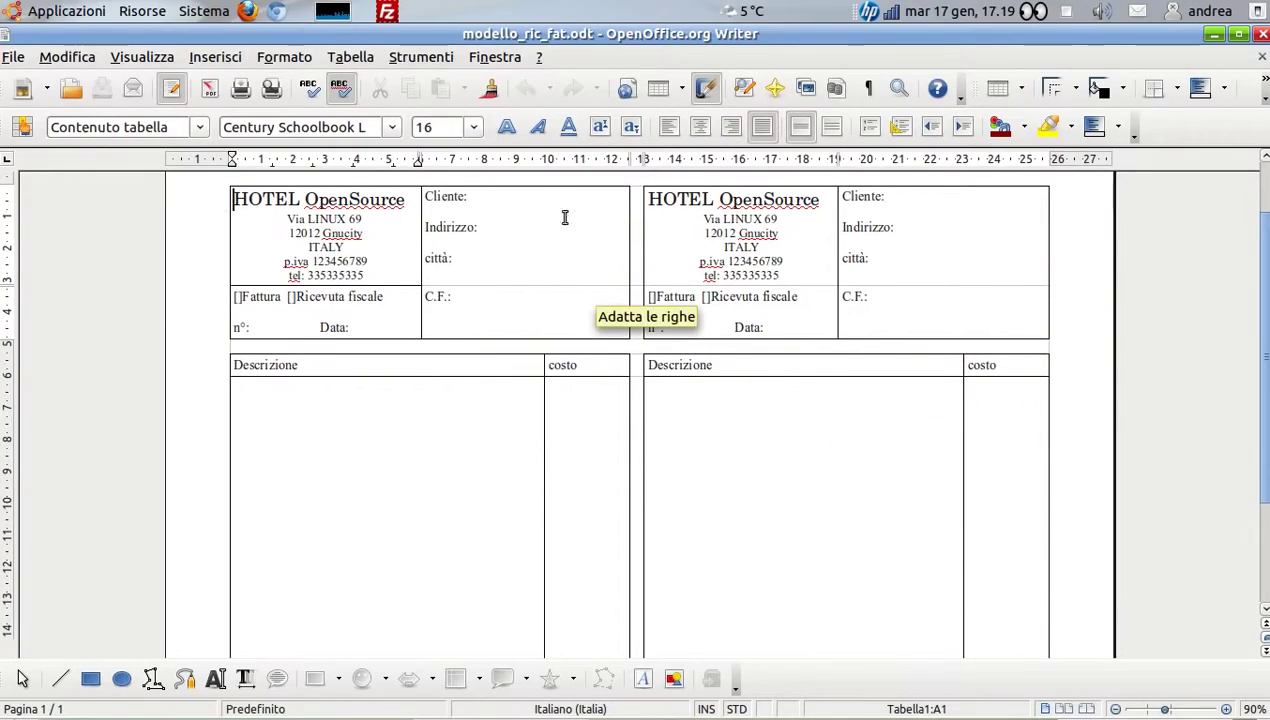
pyautogui.scroll(1, 697, 272)
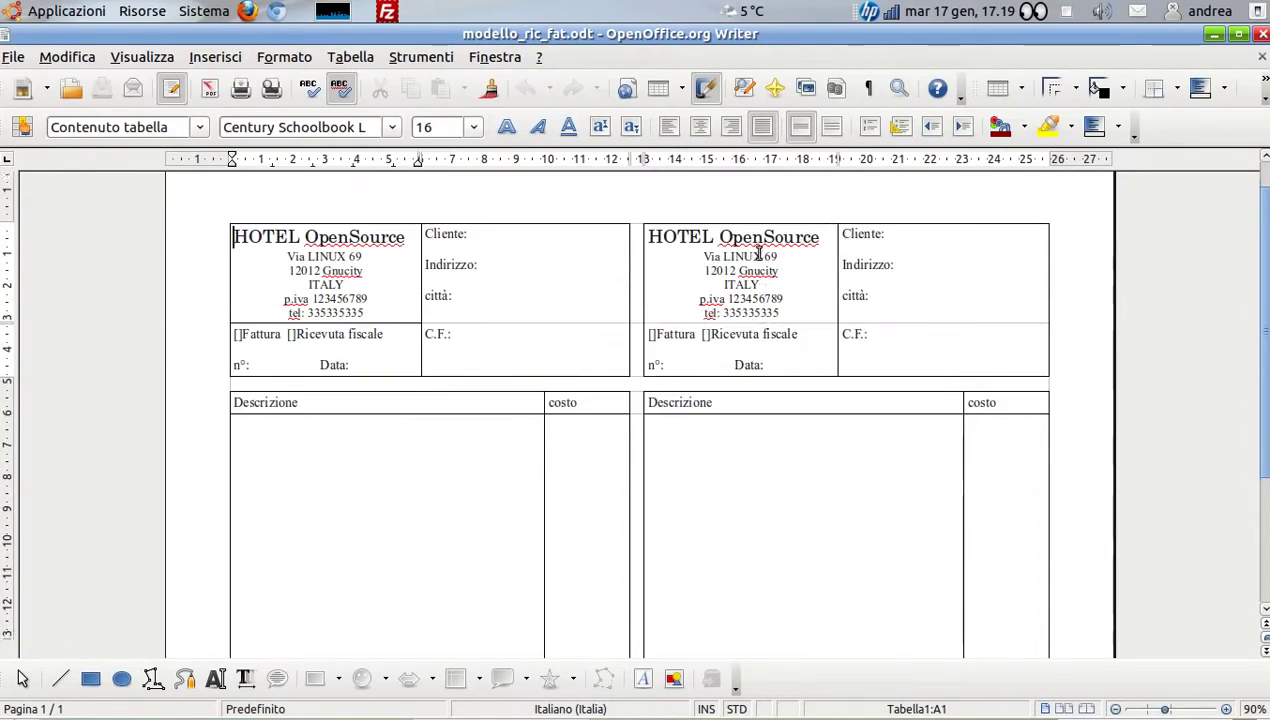
pyautogui.scroll(1, 336, 230)
pyautogui.scroll(-1, 340, 225)
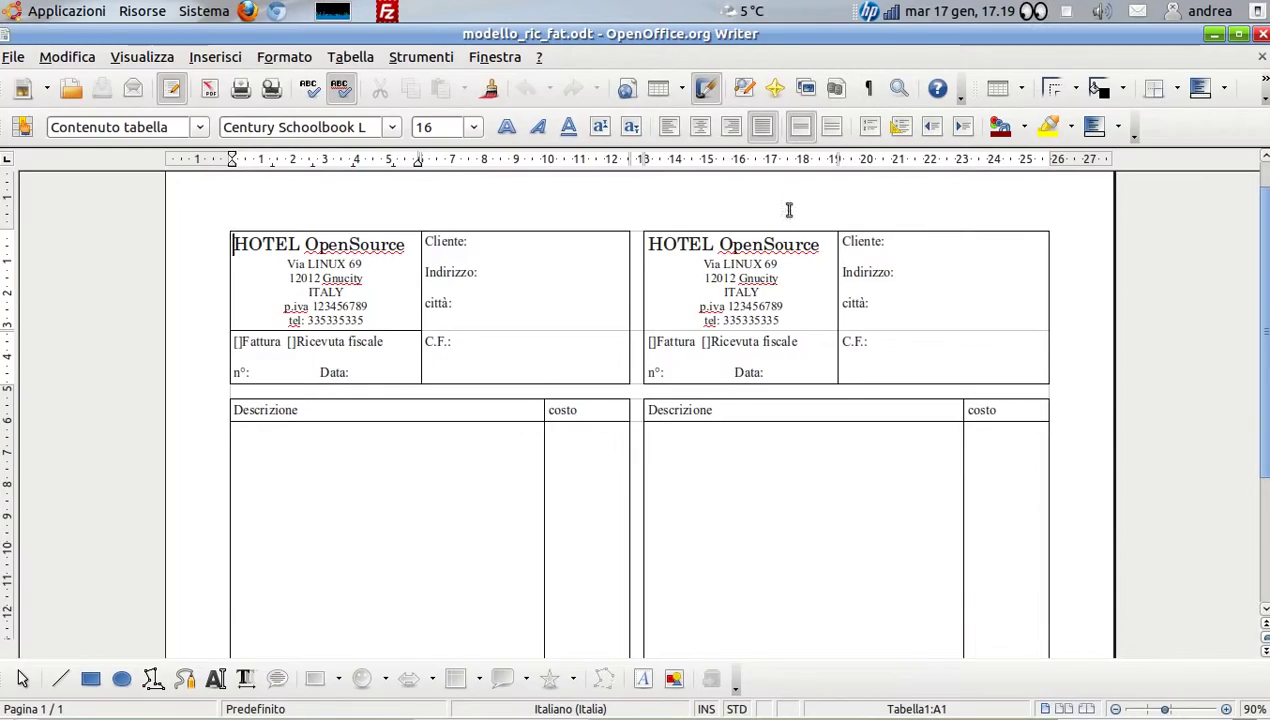
pyautogui.scroll(-3, 740, 330)
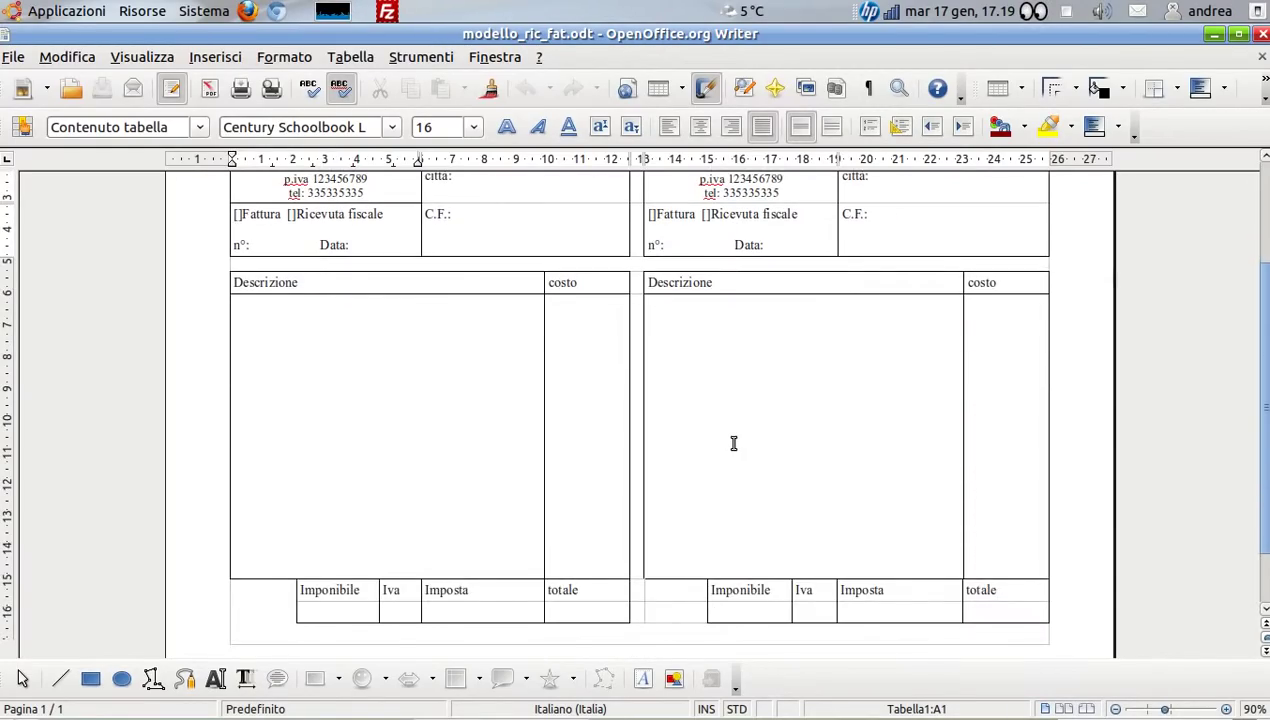
pyautogui.scroll(1, 734, 440)
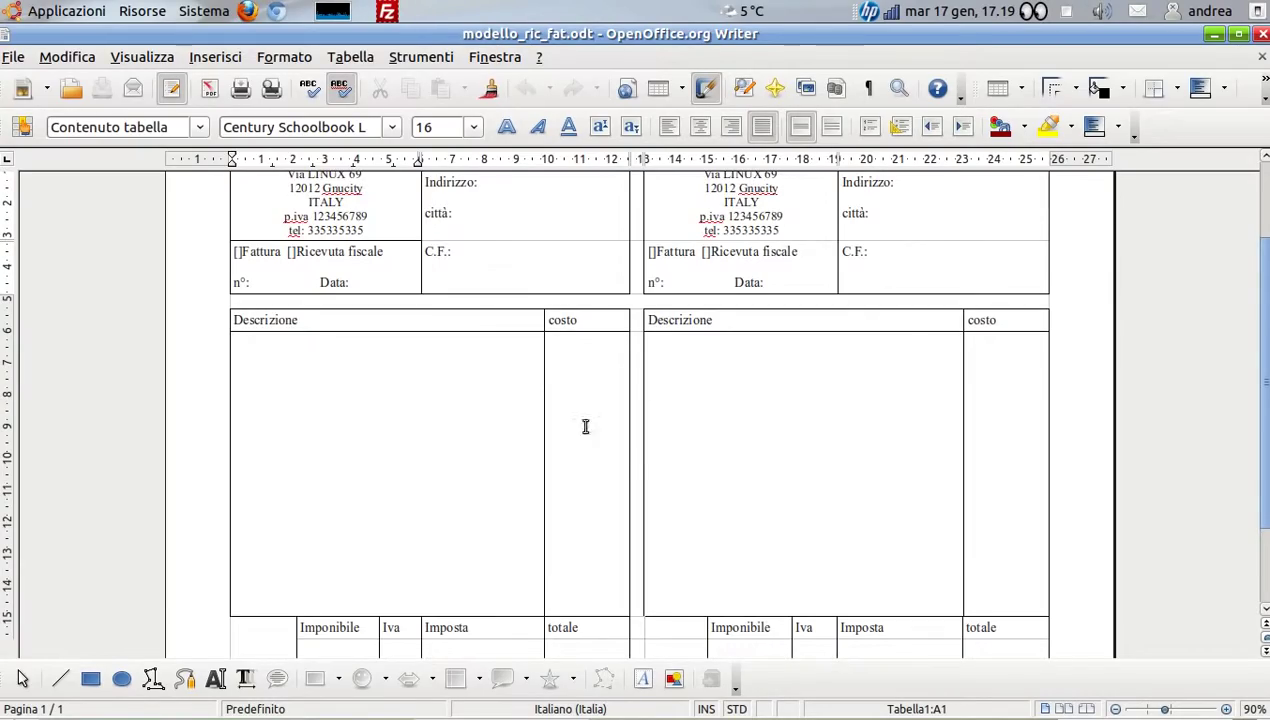
pyautogui.scroll(-1, 718, 419)
pyautogui.scroll(3, 719, 422)
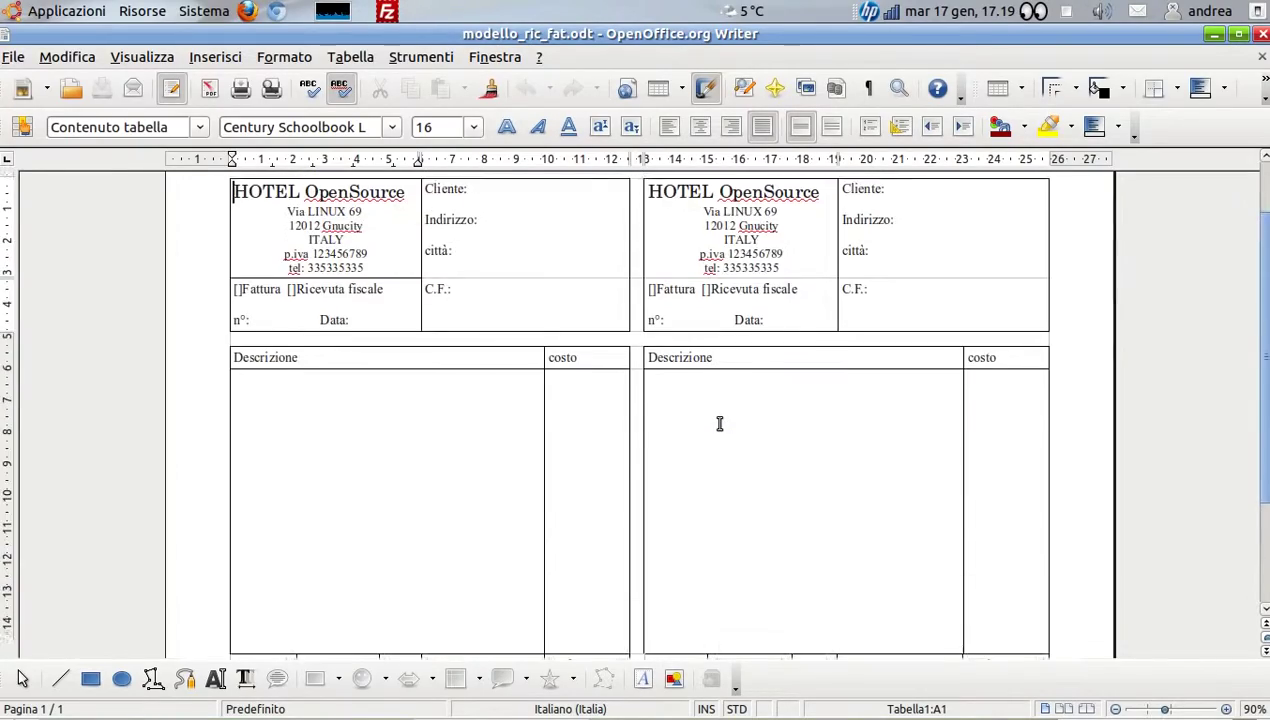
pyautogui.click(72, 12)
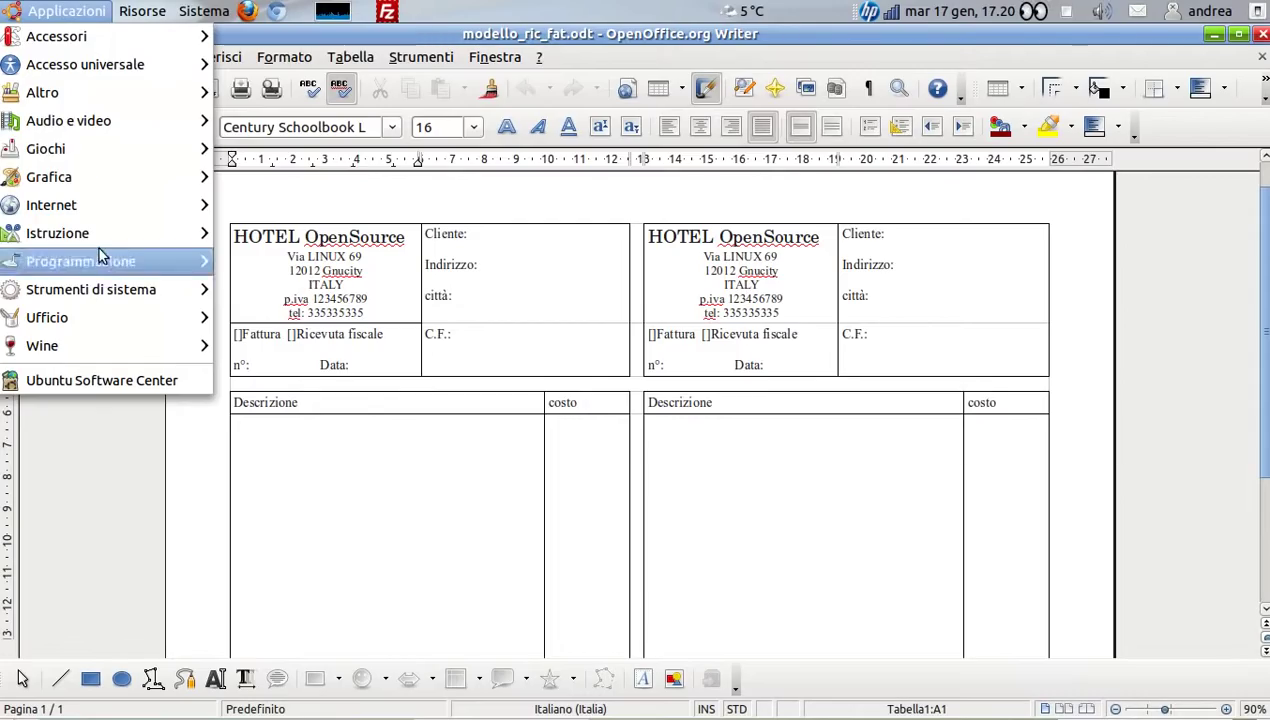
# Browse the Applicazioni submenus without launching anything, then minimize Writer to return to Gesthotel
pyautogui.moveTo(98, 128)
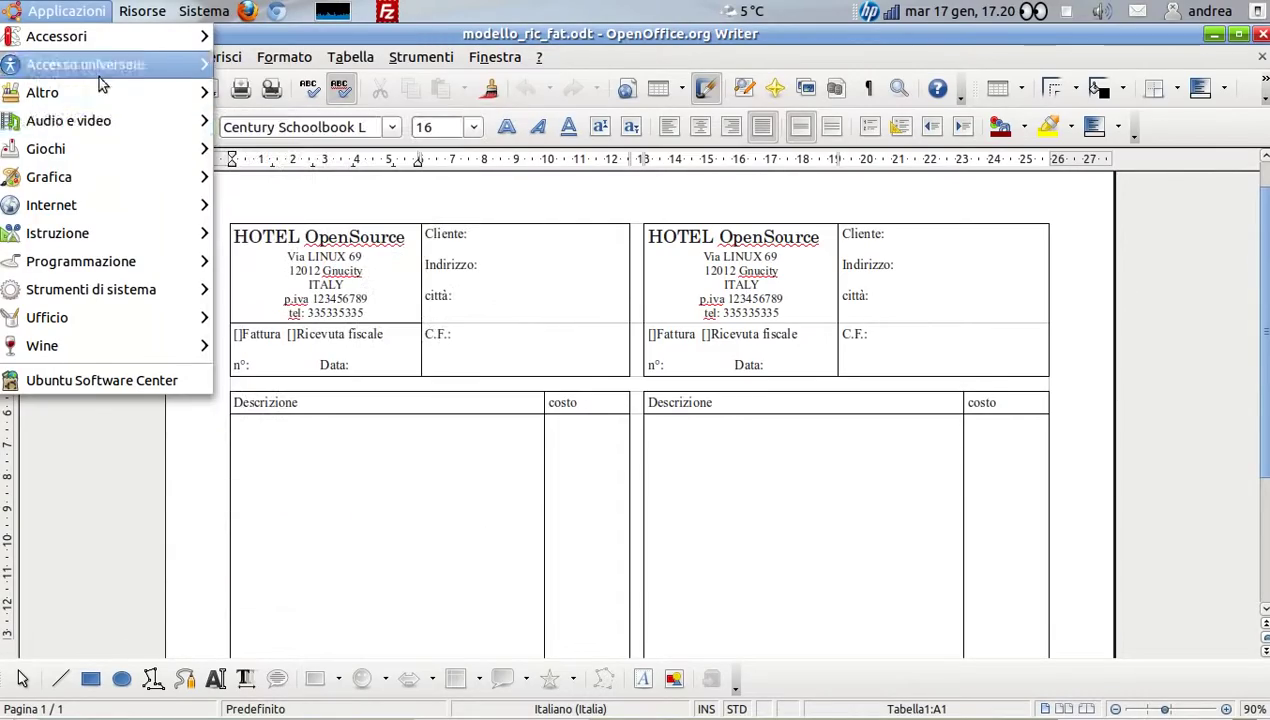
pyautogui.moveTo(106, 152)
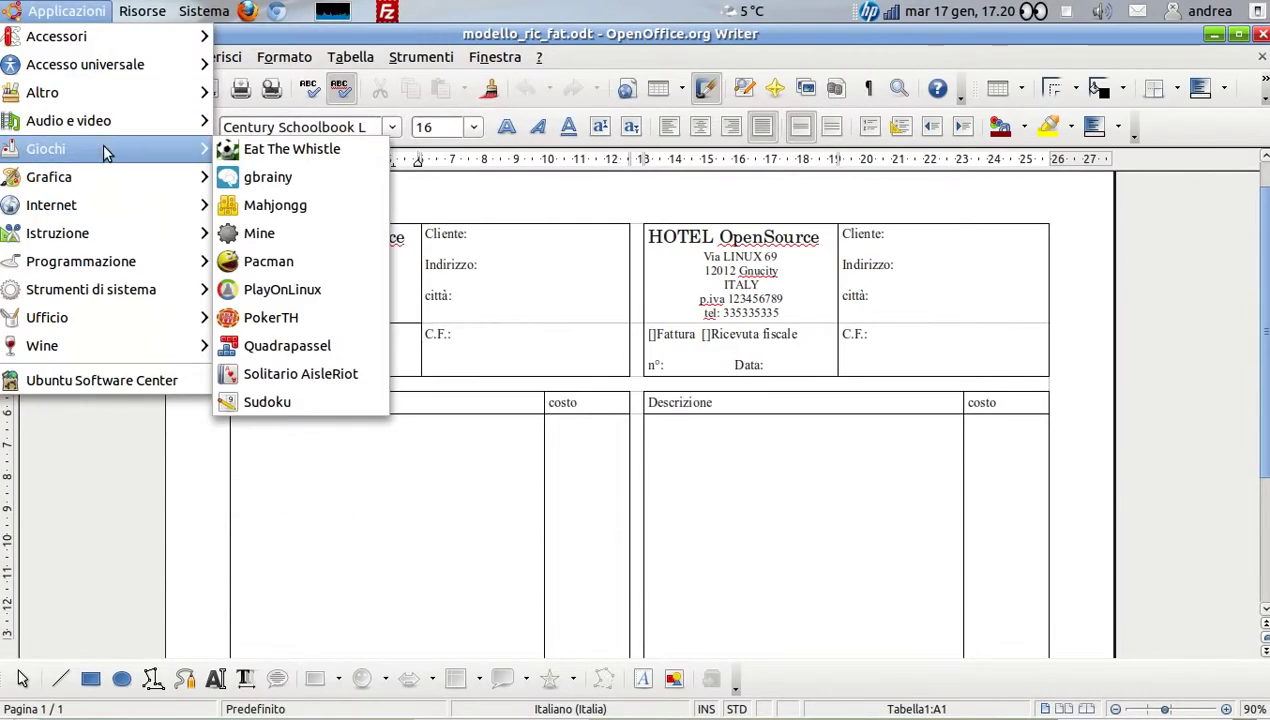
pyautogui.moveTo(110, 174)
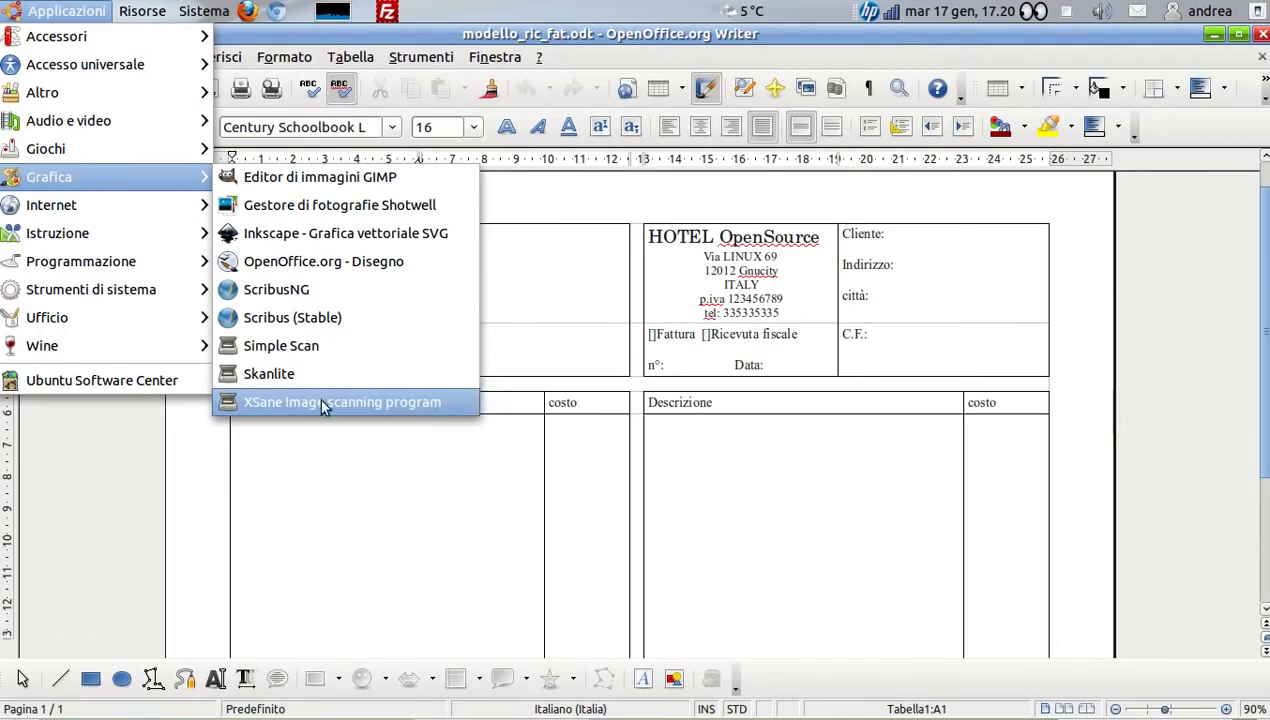
pyautogui.click(1148, 235)
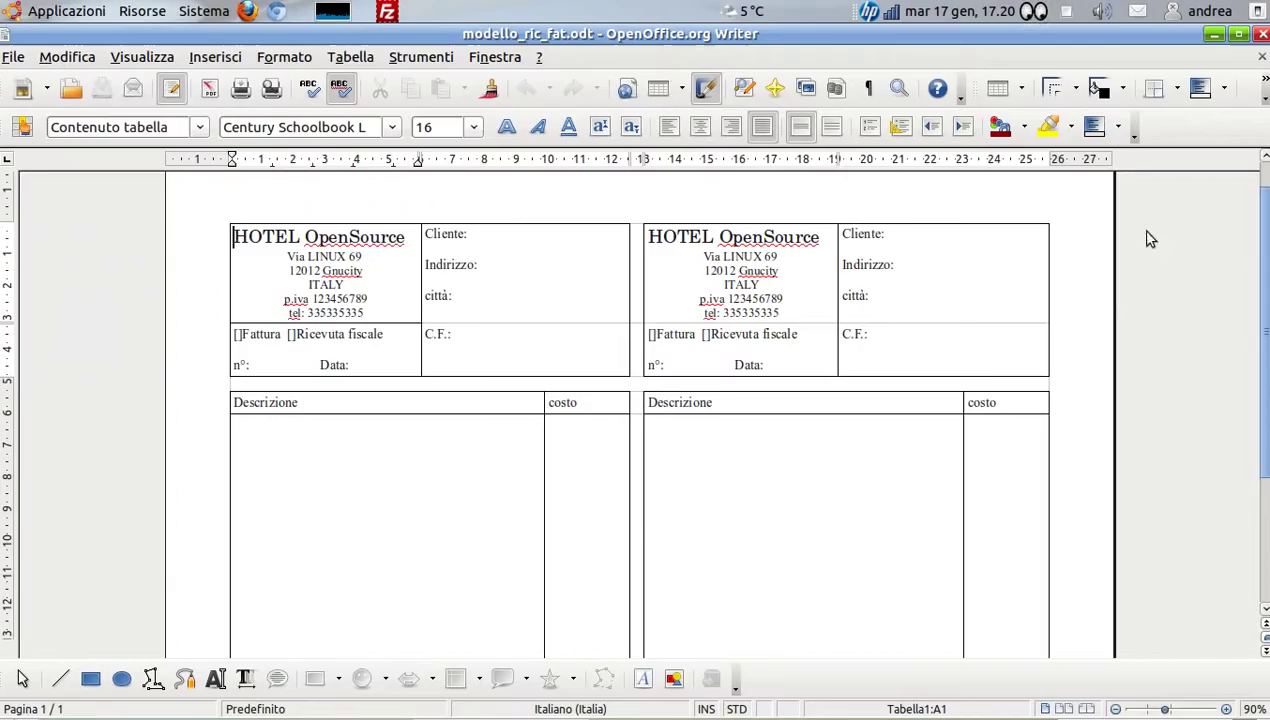
pyautogui.click(1213, 36)
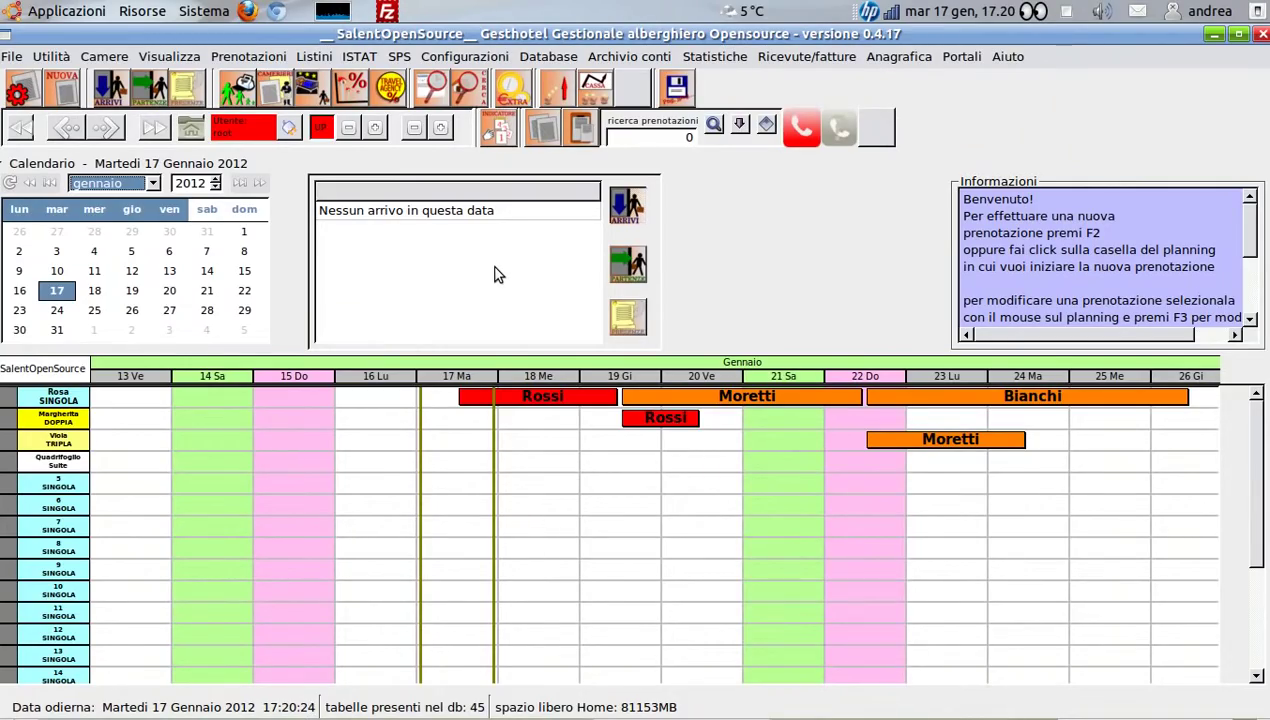
# Create a new preprinted-invoice print configuration named 'Fattura 9'
pyautogui.click(451, 60)
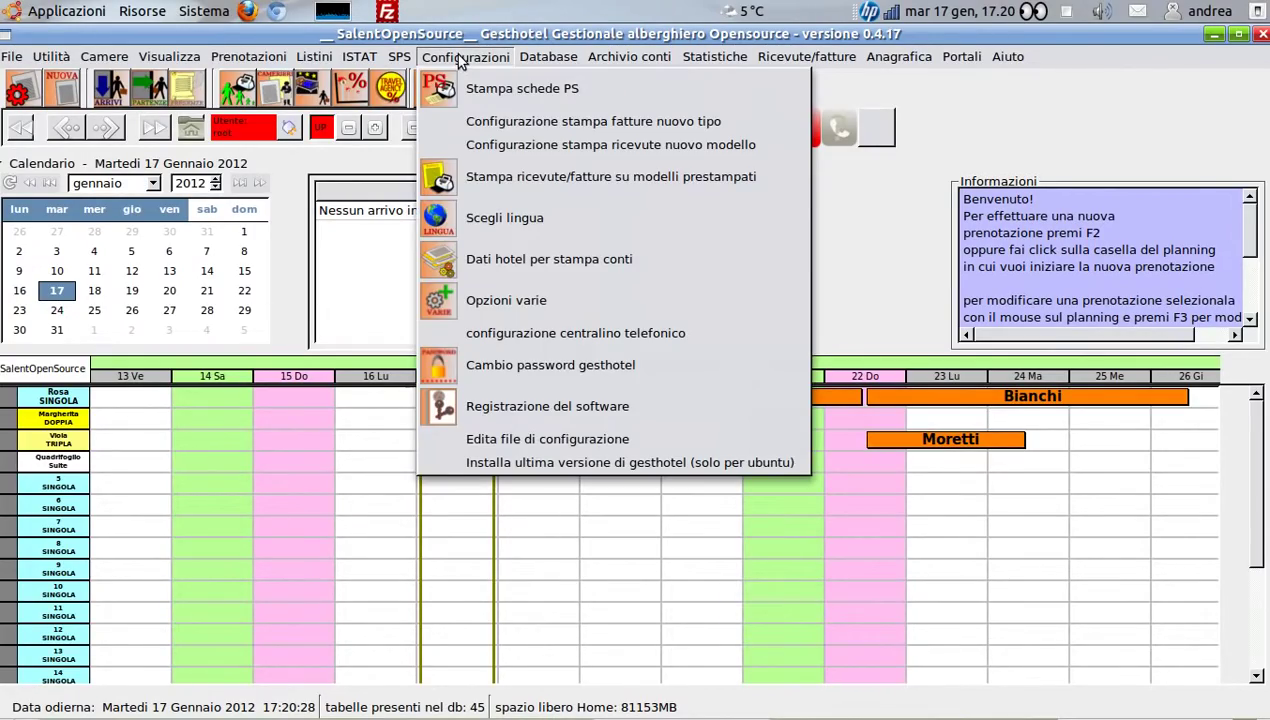
pyautogui.click(491, 177)
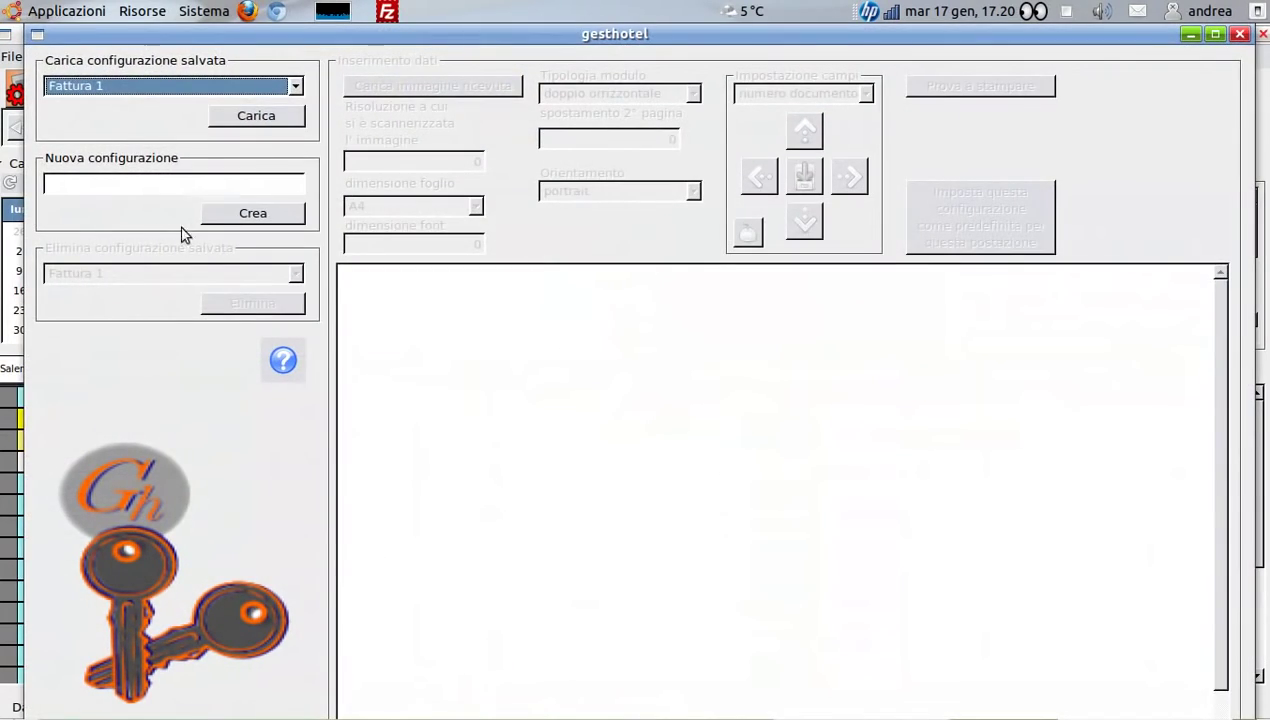
pyautogui.click(134, 182)
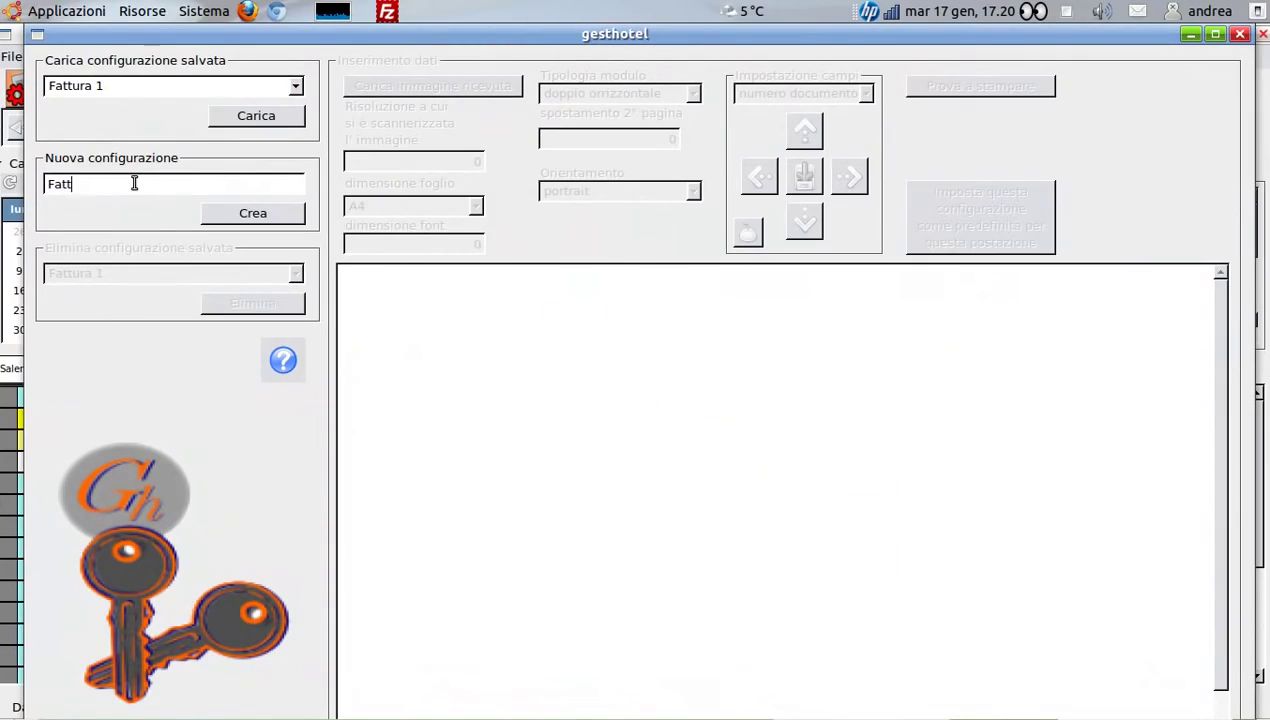
pyautogui.write('Fattura 9')
pyautogui.click(253, 214)
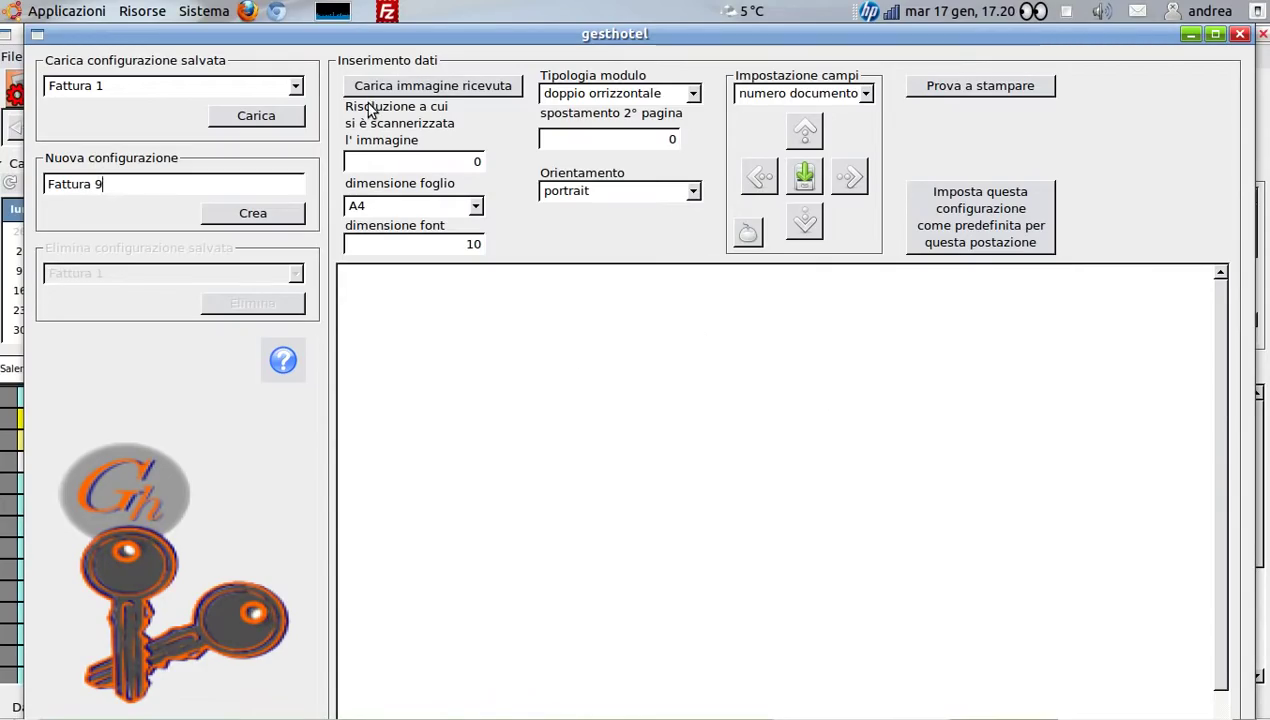
# Load FatturaRicevutaGestHotel.jpg from Scrivania as the invoice image and maximize the window
pyautogui.click(437, 88)
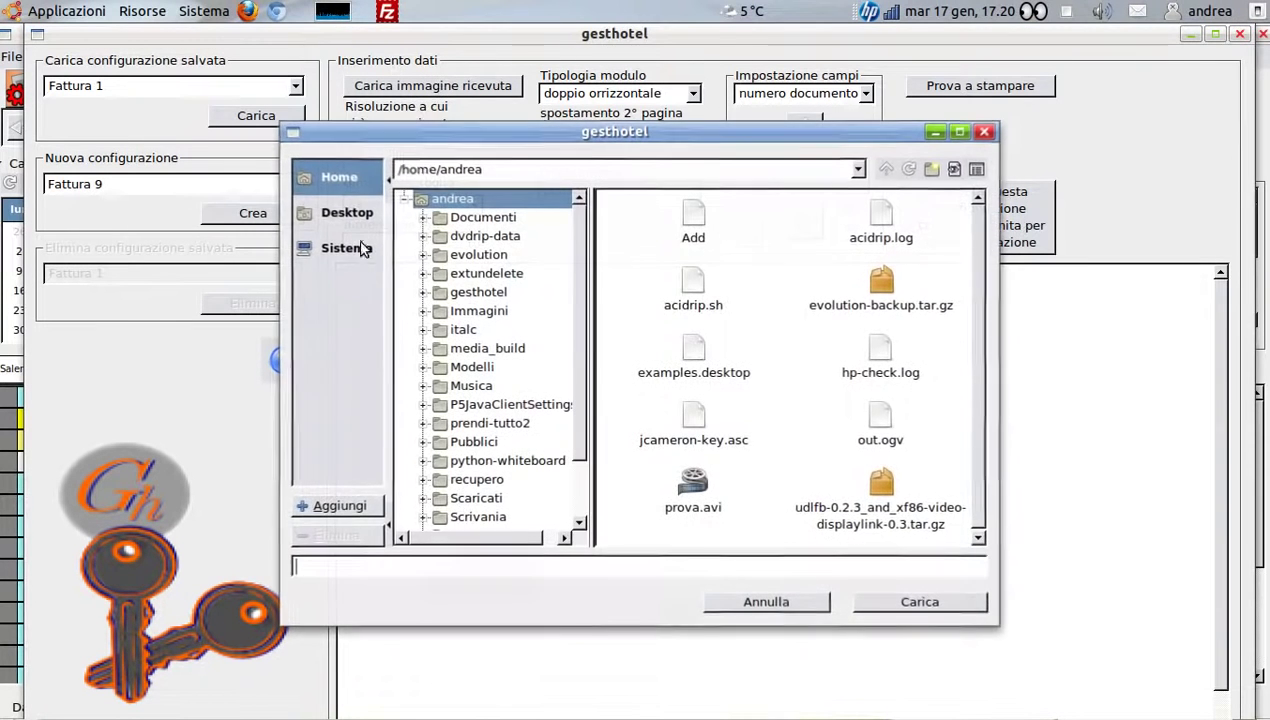
pyautogui.click(466, 518)
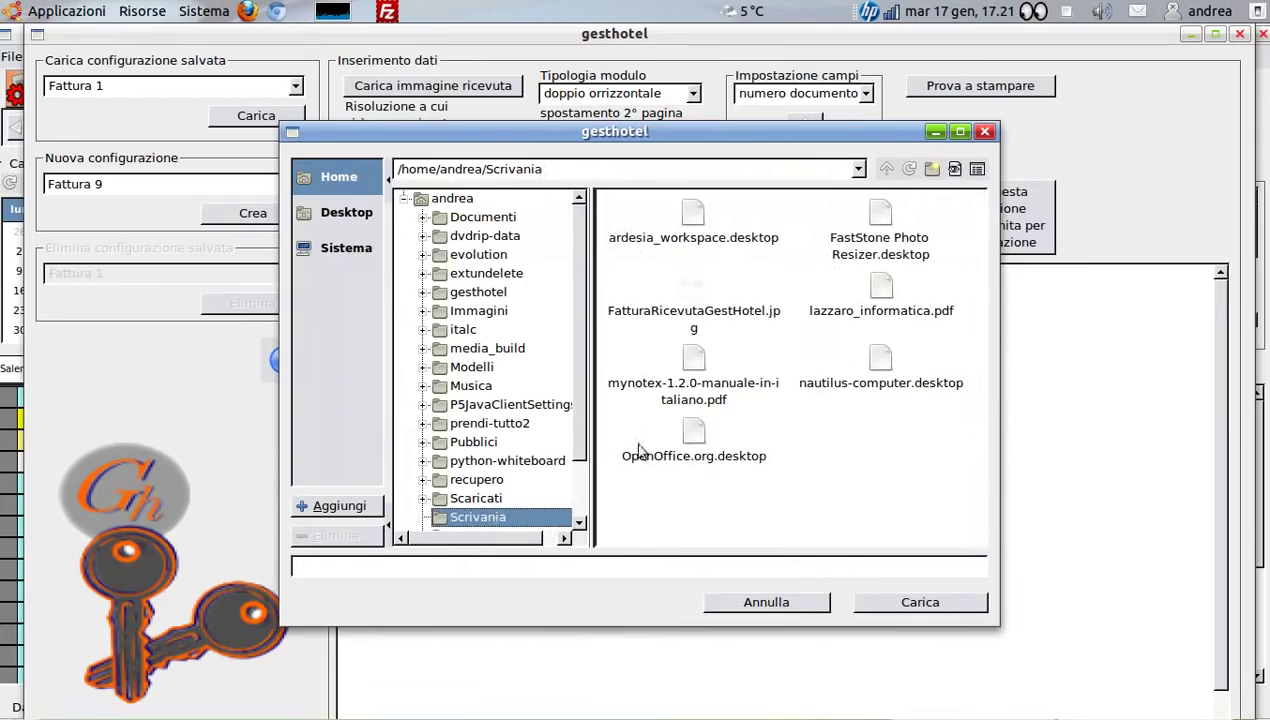
pyautogui.click(685, 297)
pyautogui.click(913, 601)
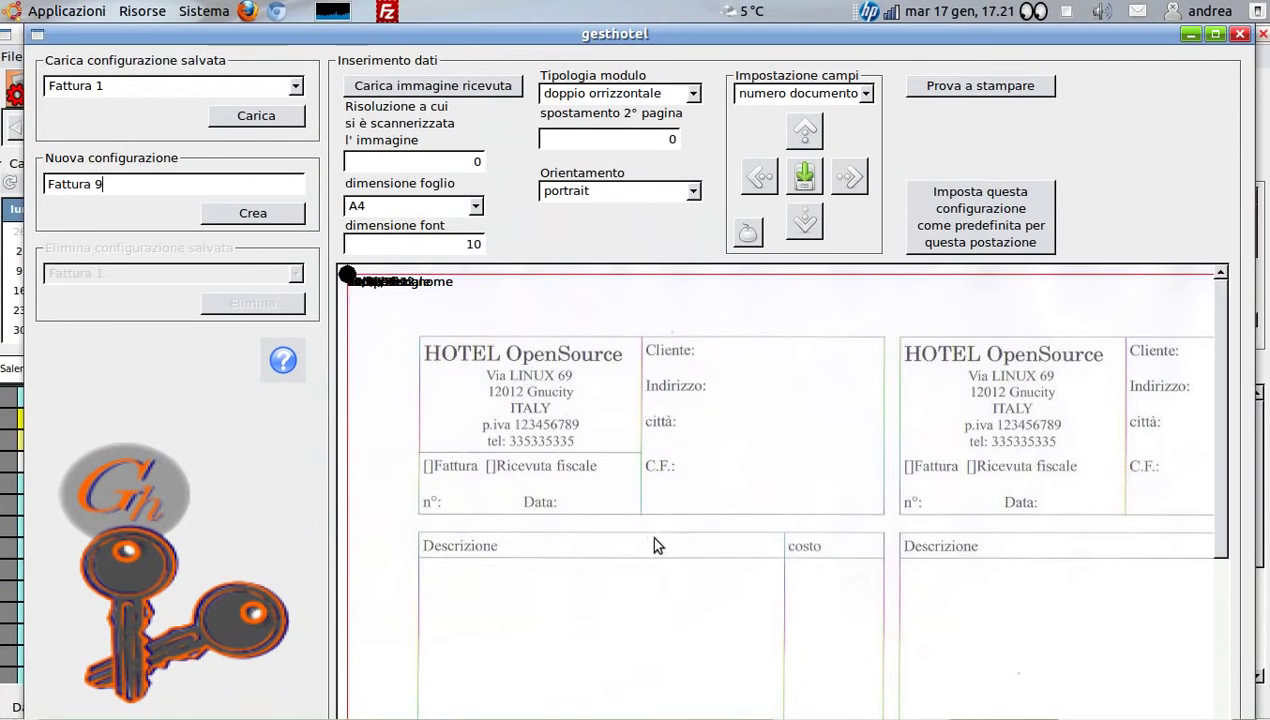
pyautogui.click(1215, 34)
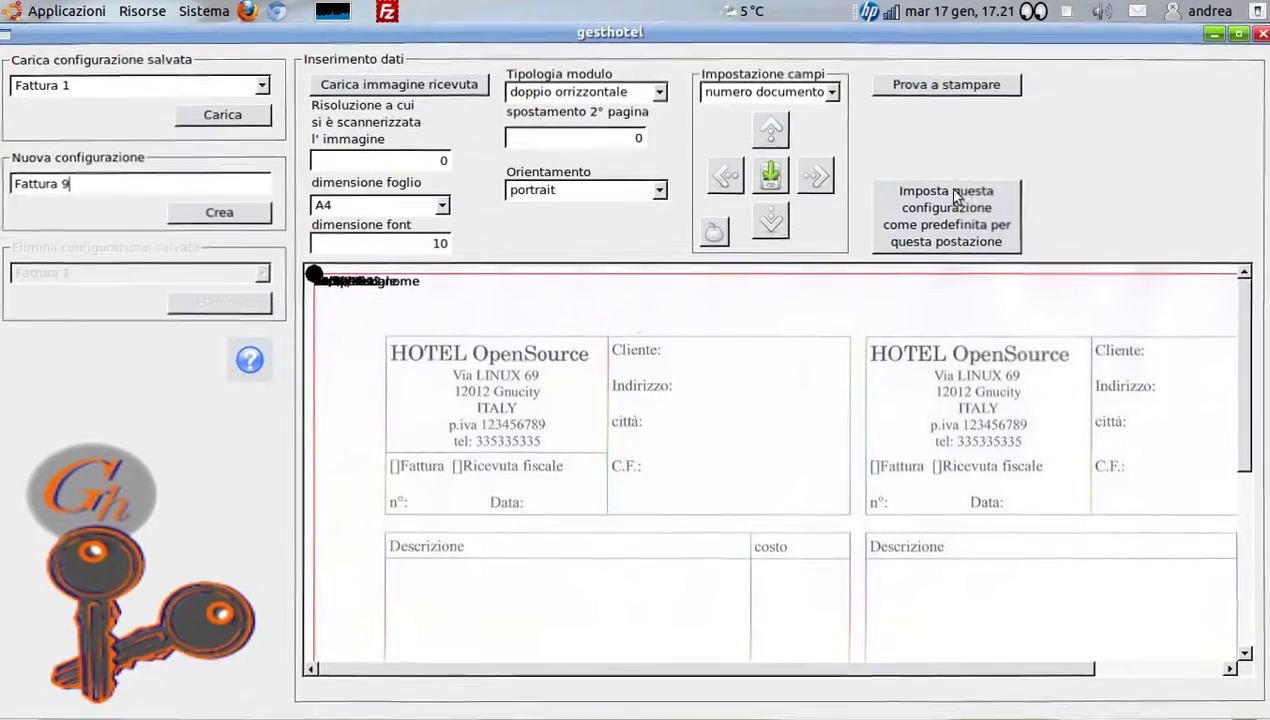
pyautogui.moveTo(790, 675); pyautogui.dragTo(736, 672)
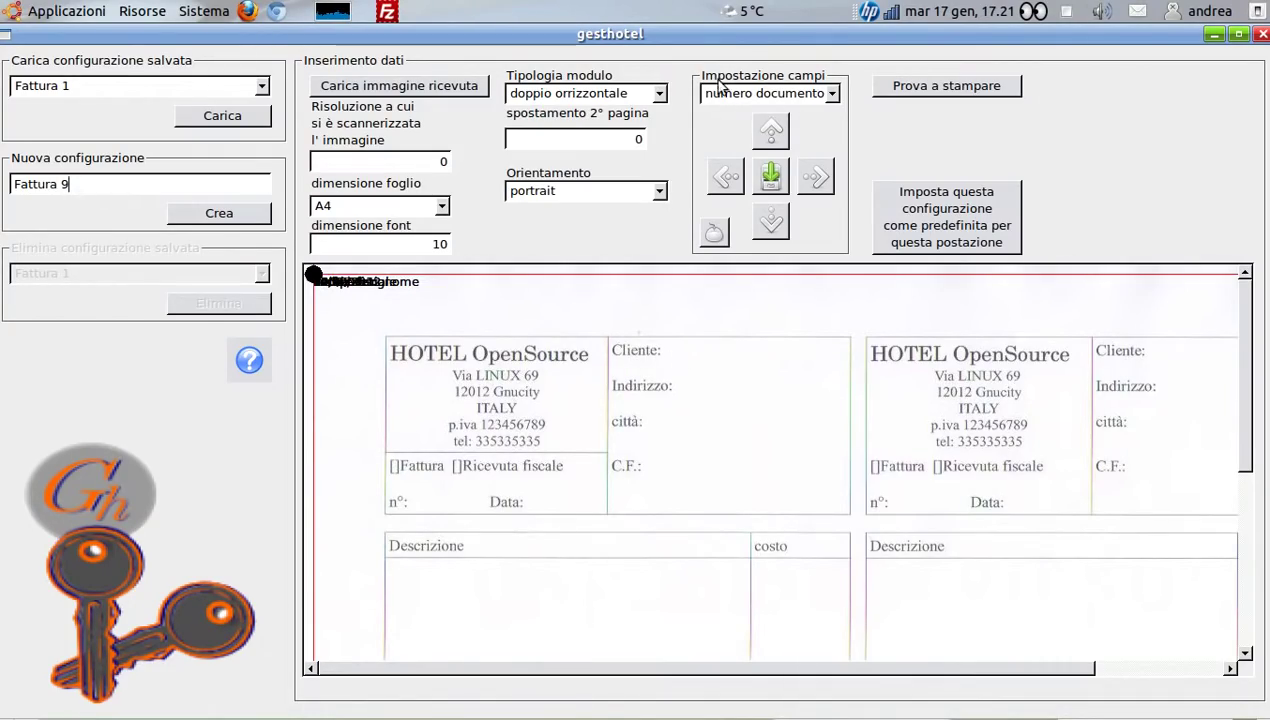
# Keep numero documento as the field, set scan resolution to 100, and adjust the font size
pyautogui.click(813, 94)
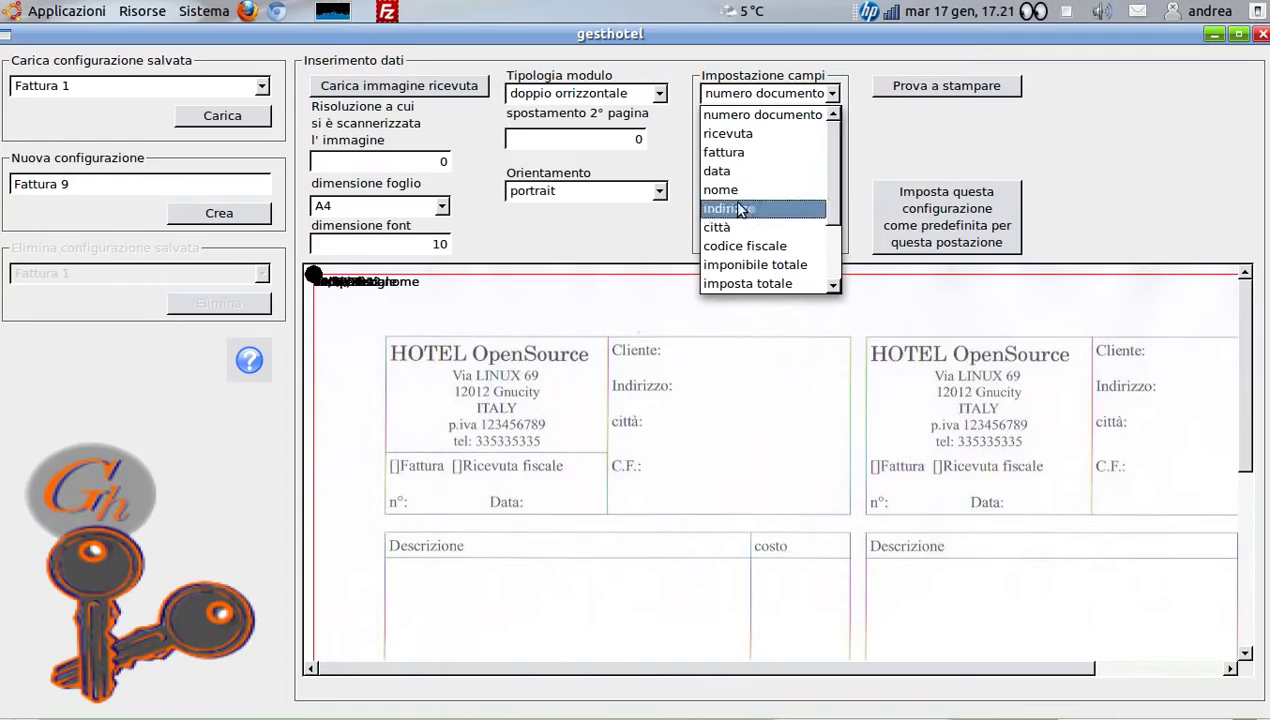
pyautogui.click(697, 361)
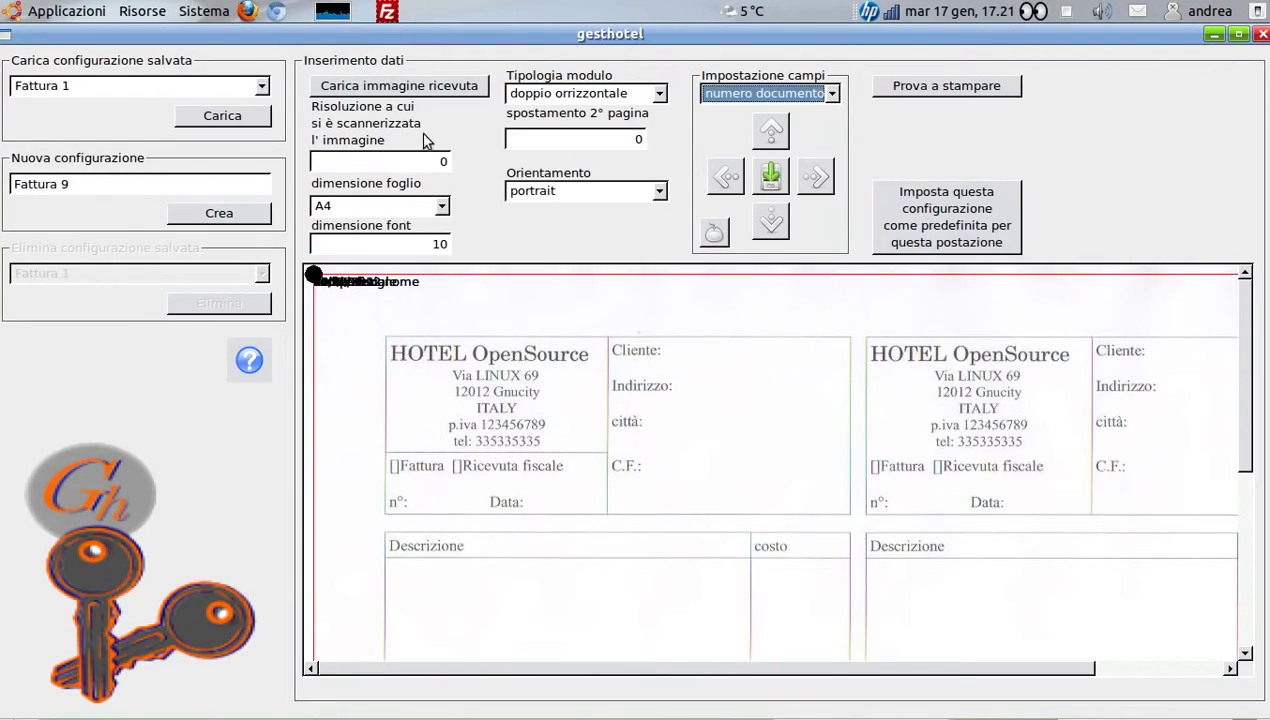
pyautogui.doubleClick(431, 160)
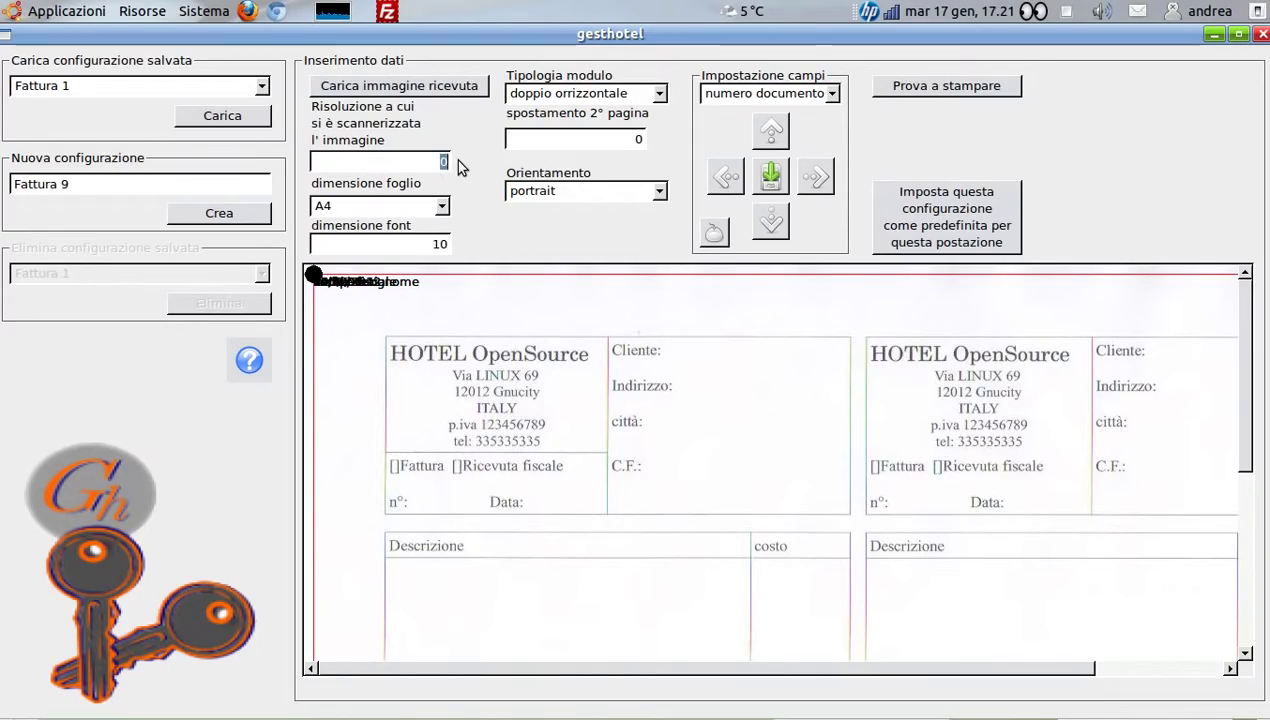
pyautogui.write('100')
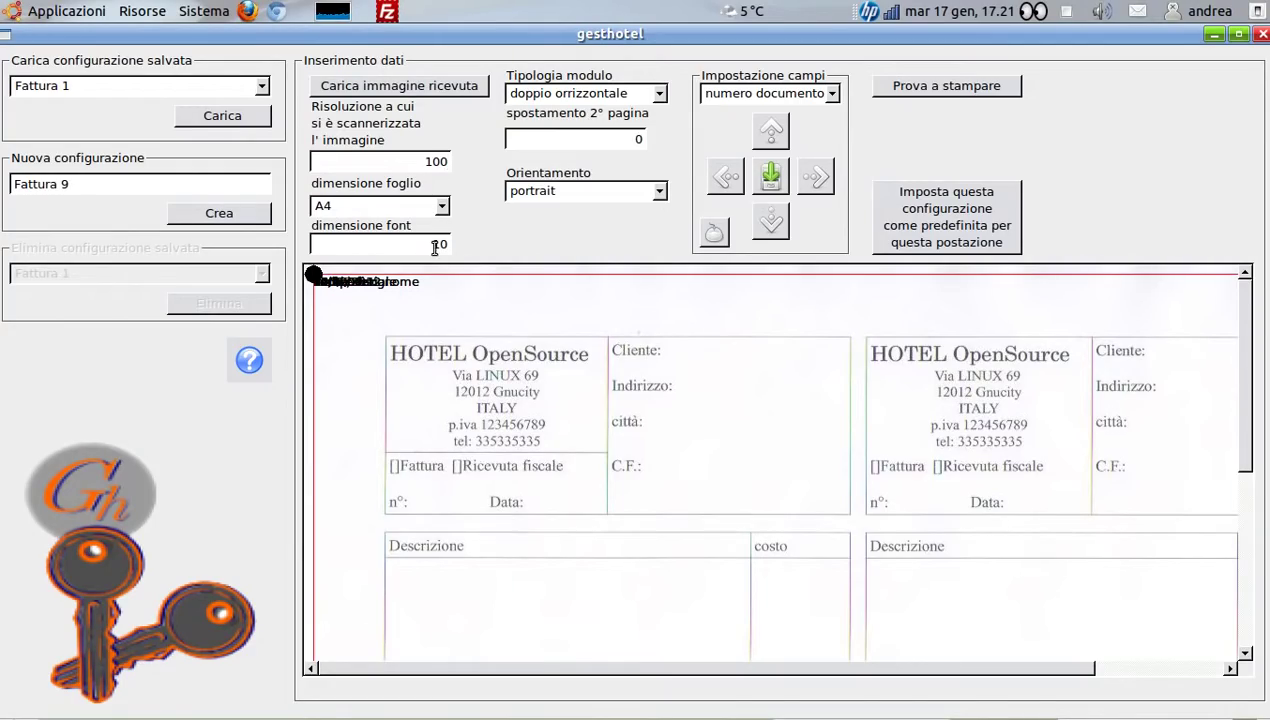
pyautogui.doubleClick(432, 243)
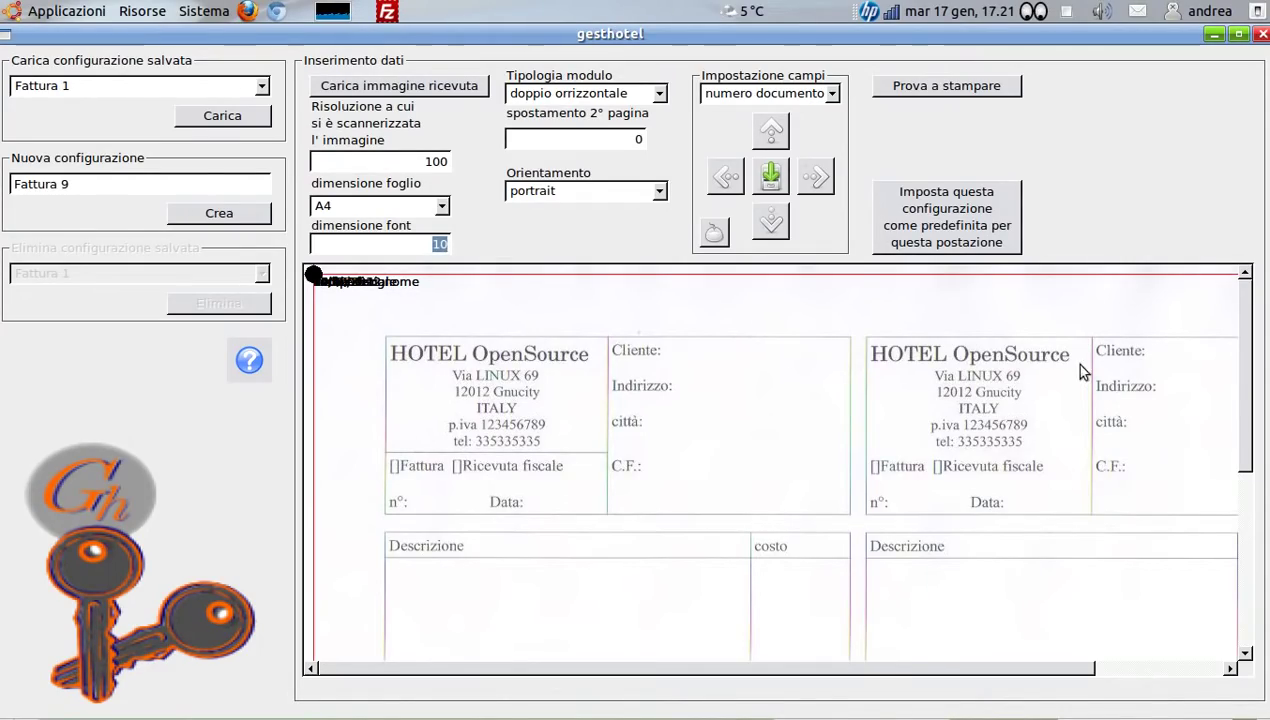
pyautogui.moveTo(891, 673); pyautogui.dragTo(944, 675)
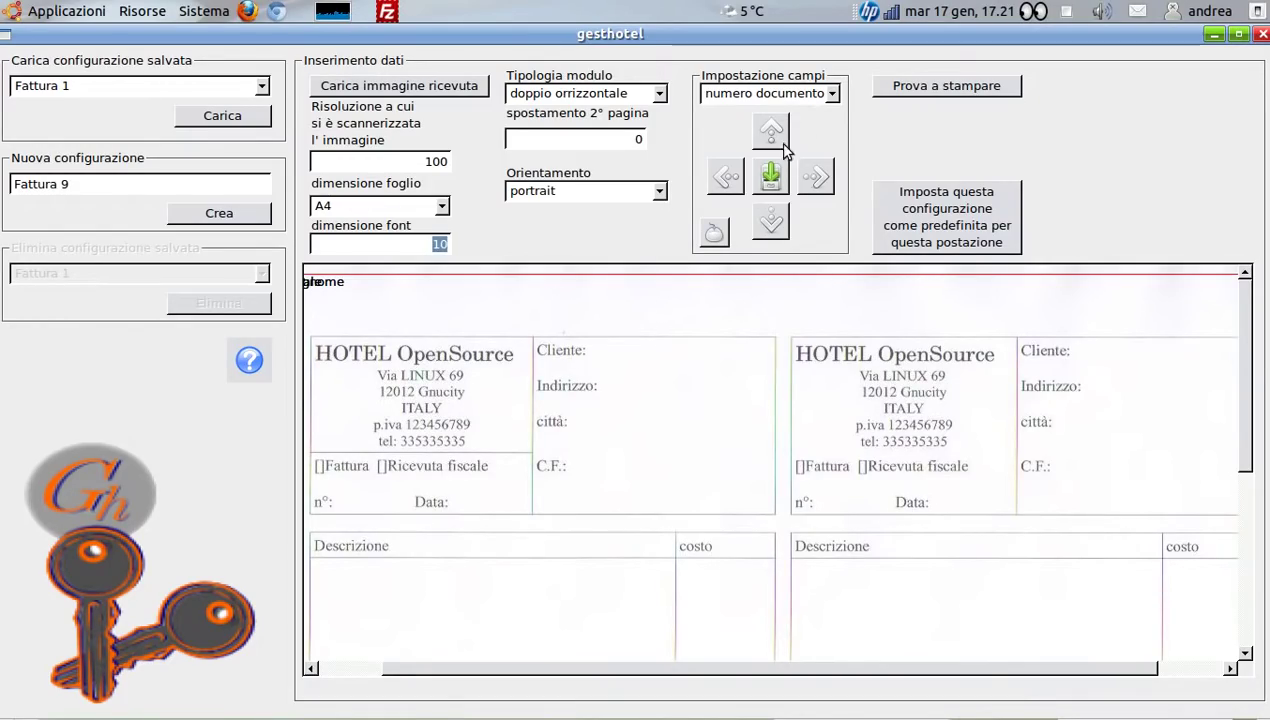
# Place the document number beside n° on the left form and set the second-page offset to 513
pyautogui.click(715, 234)
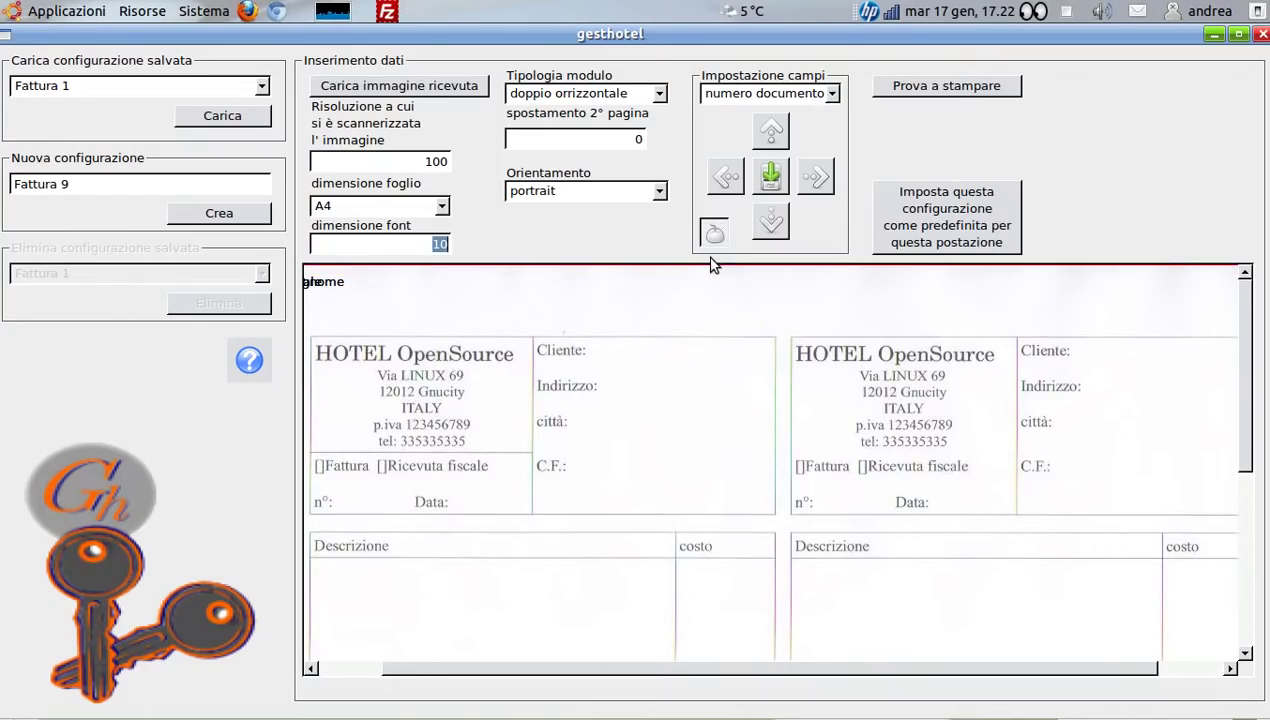
pyautogui.click(829, 95)
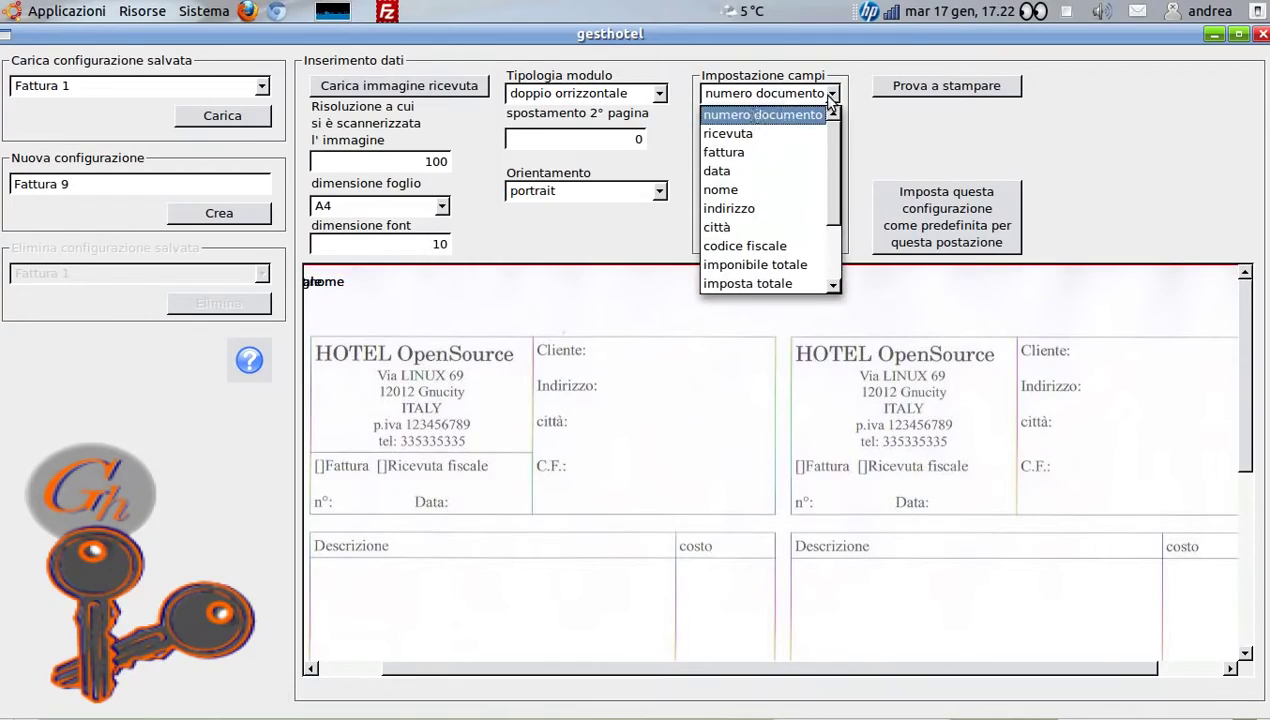
pyautogui.click(771, 117)
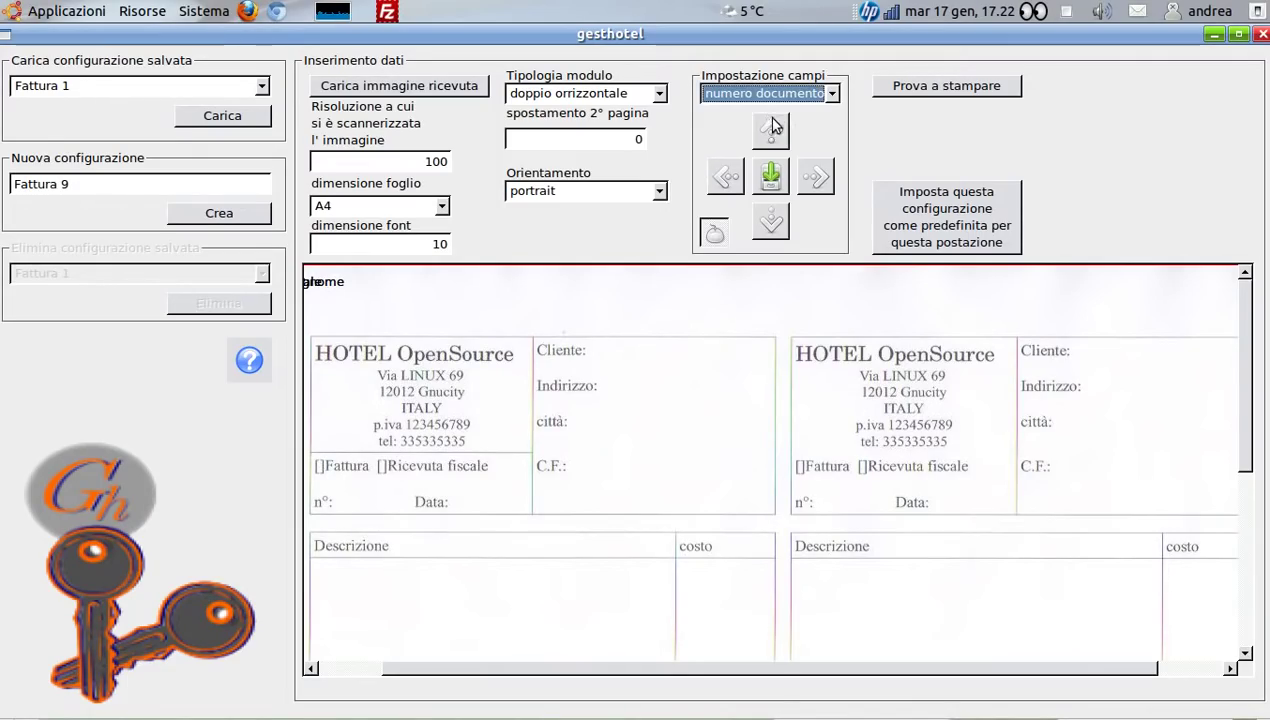
pyautogui.click(345, 506)
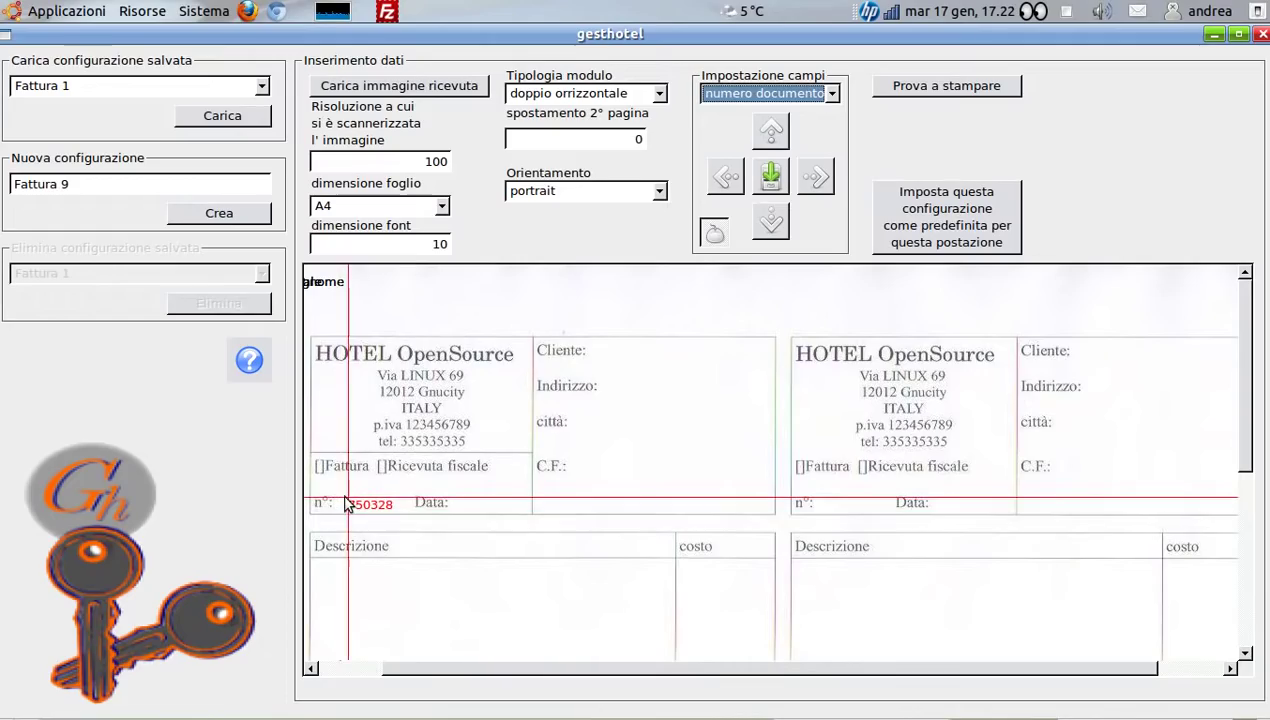
pyautogui.click(340, 503)
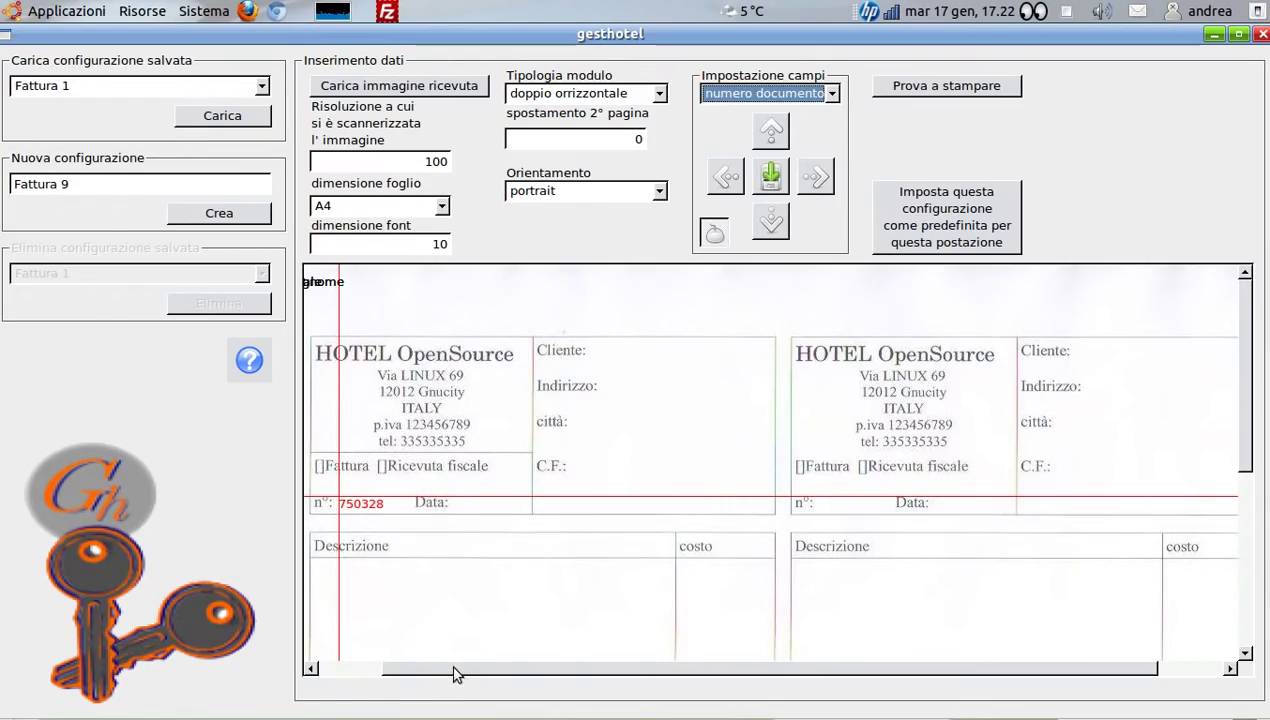
pyautogui.moveTo(455, 676); pyautogui.dragTo(435, 676)
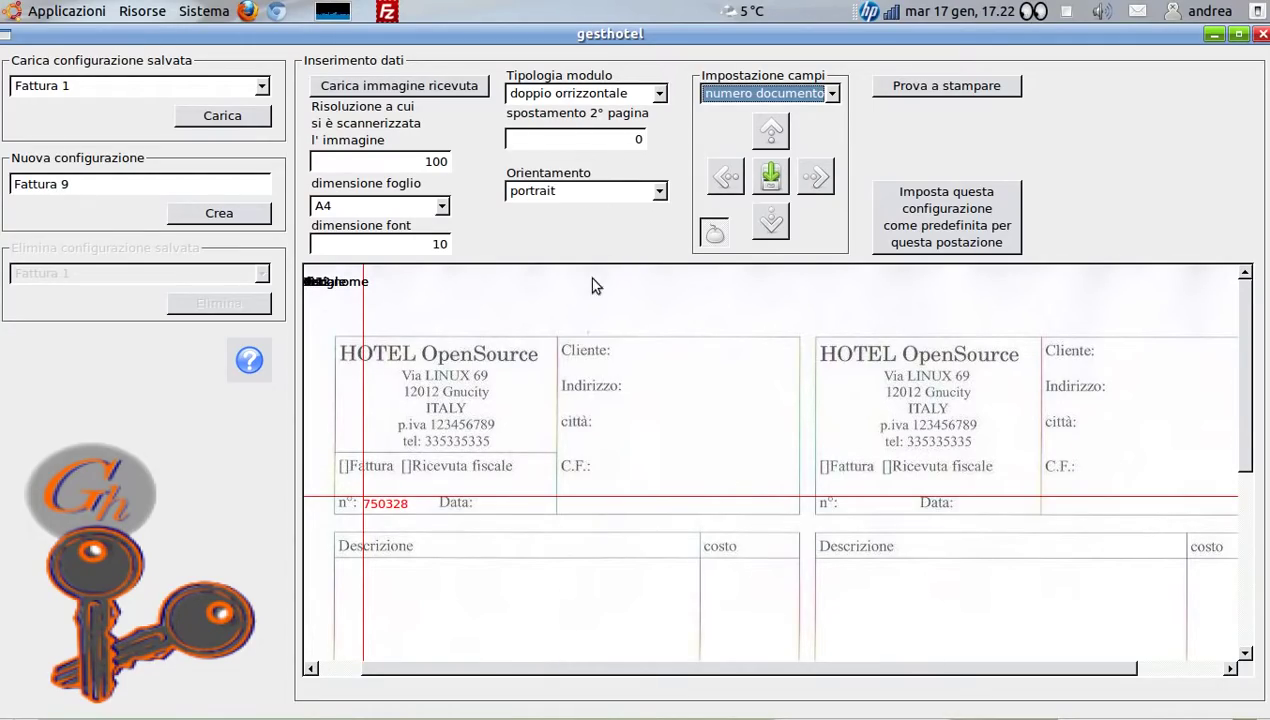
pyautogui.doubleClick(640, 140)
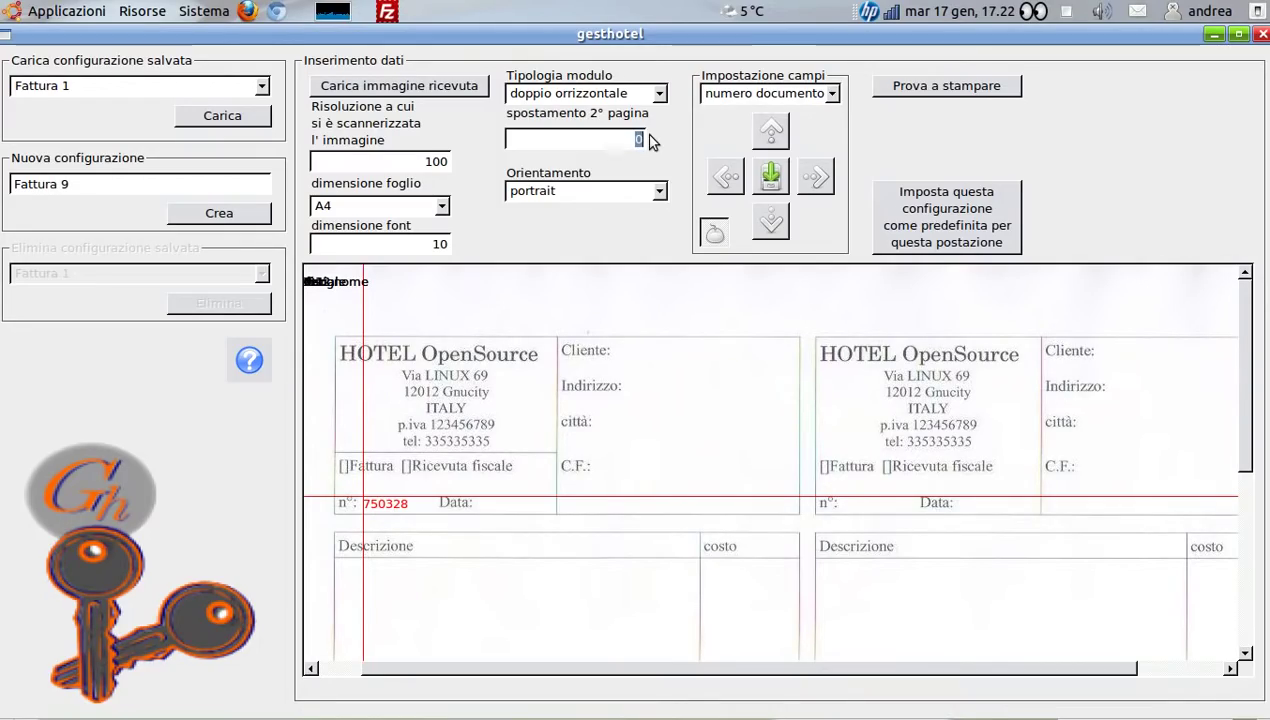
pyautogui.write('51')
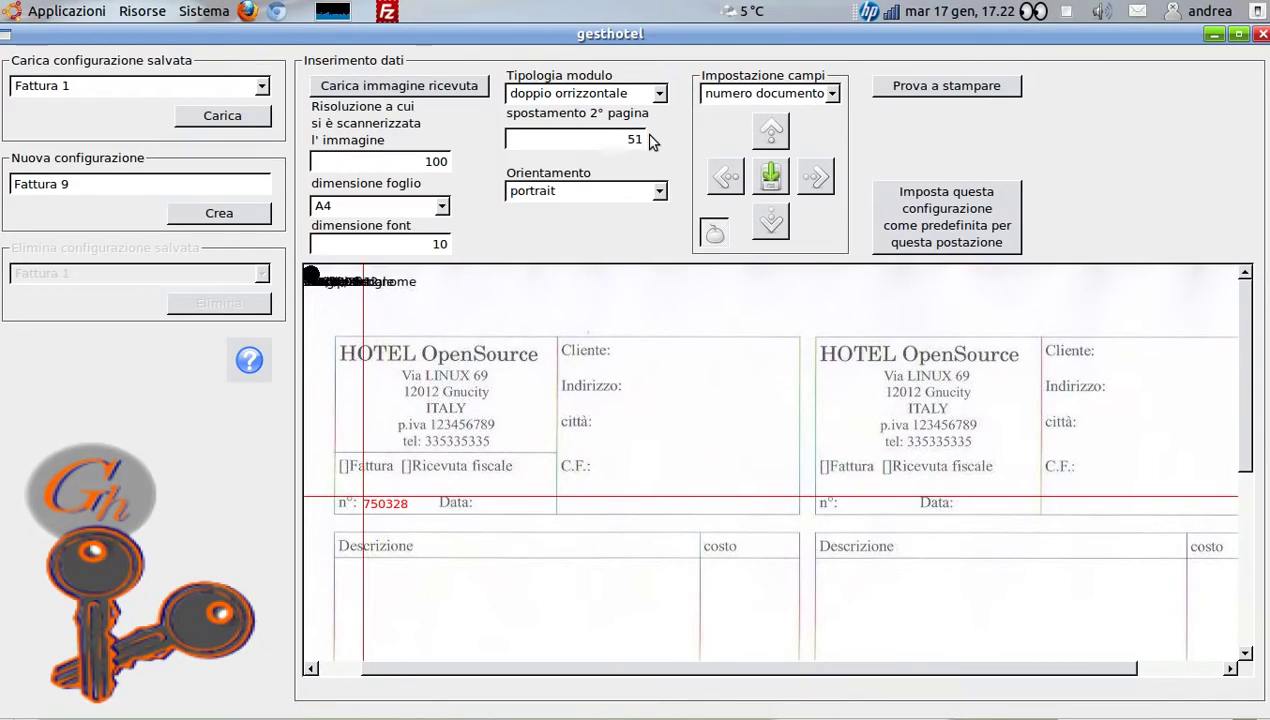
pyautogui.write('3')
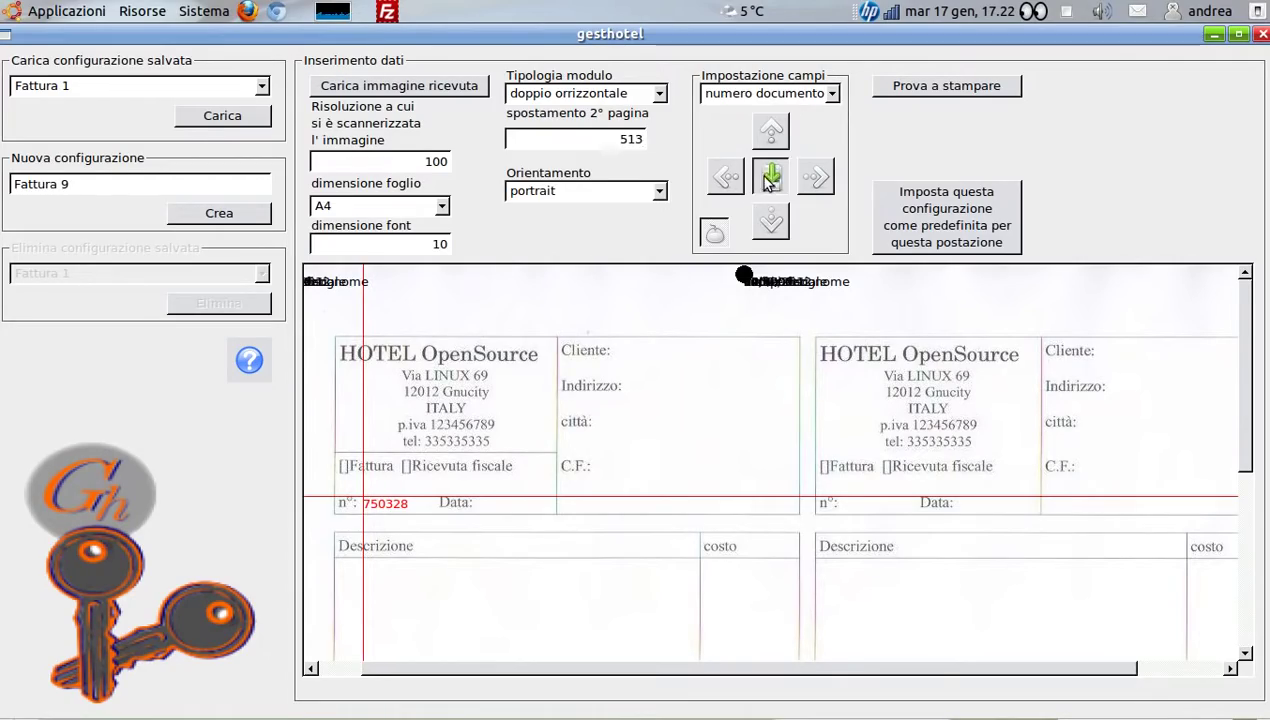
# Position the ricevuta and fattura checkbox markers and the date beside Data: on the left form
pyautogui.click(829, 94)
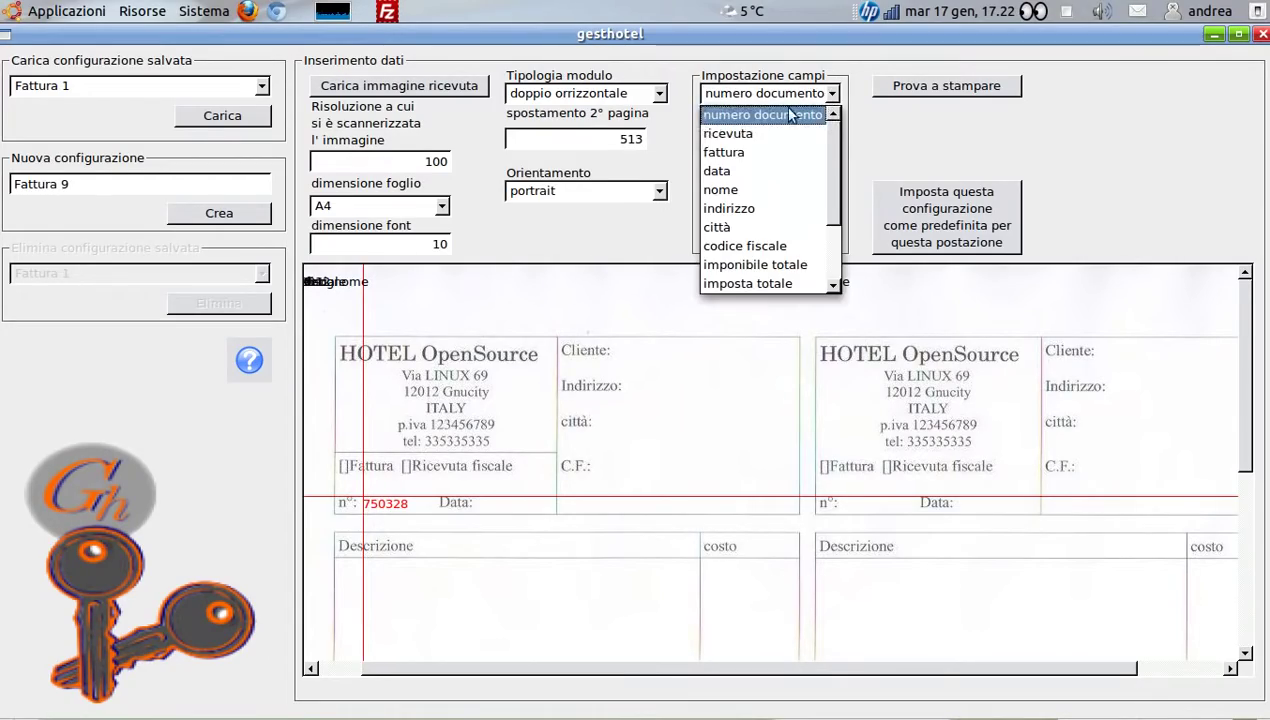
pyautogui.click(742, 138)
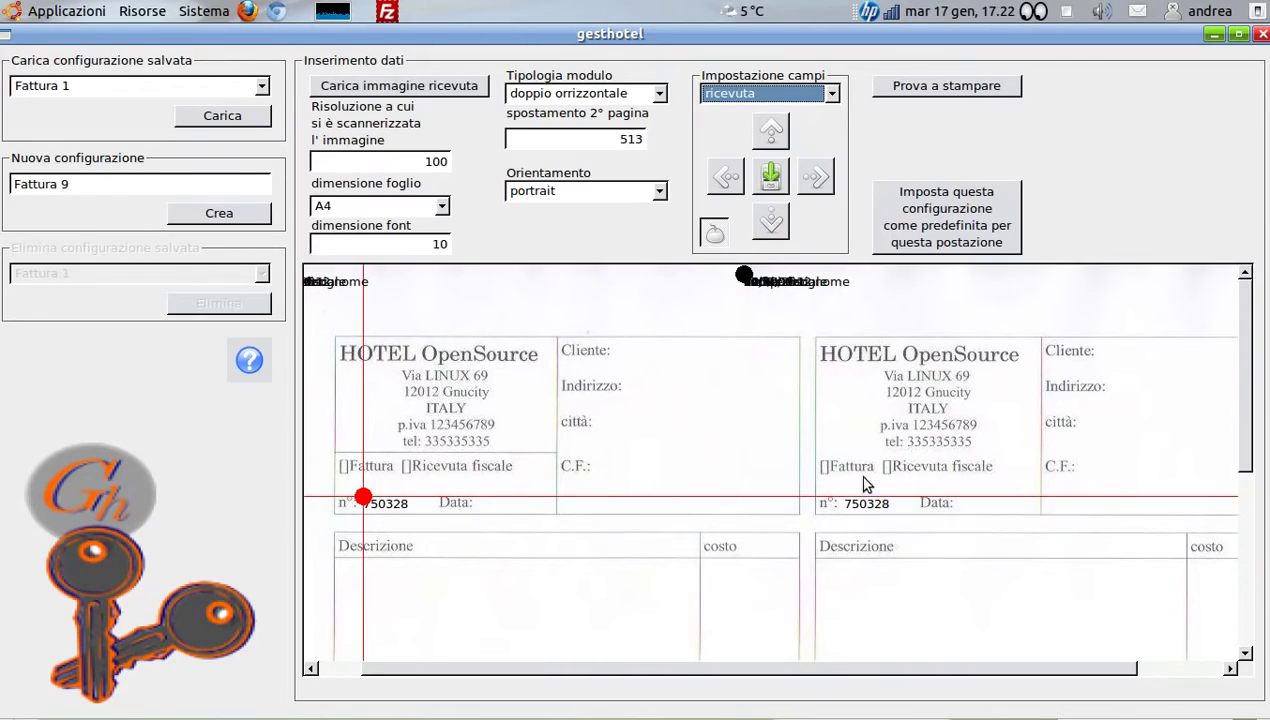
pyautogui.click(831, 94)
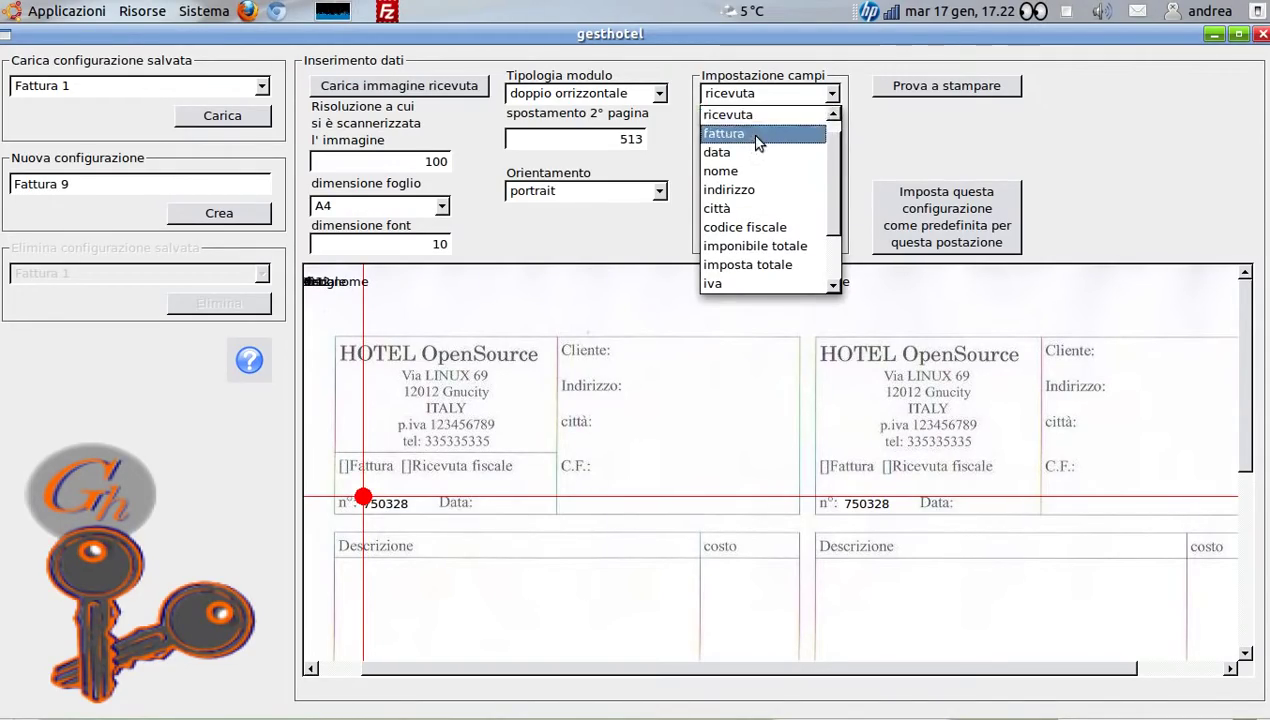
pyautogui.click(829, 52)
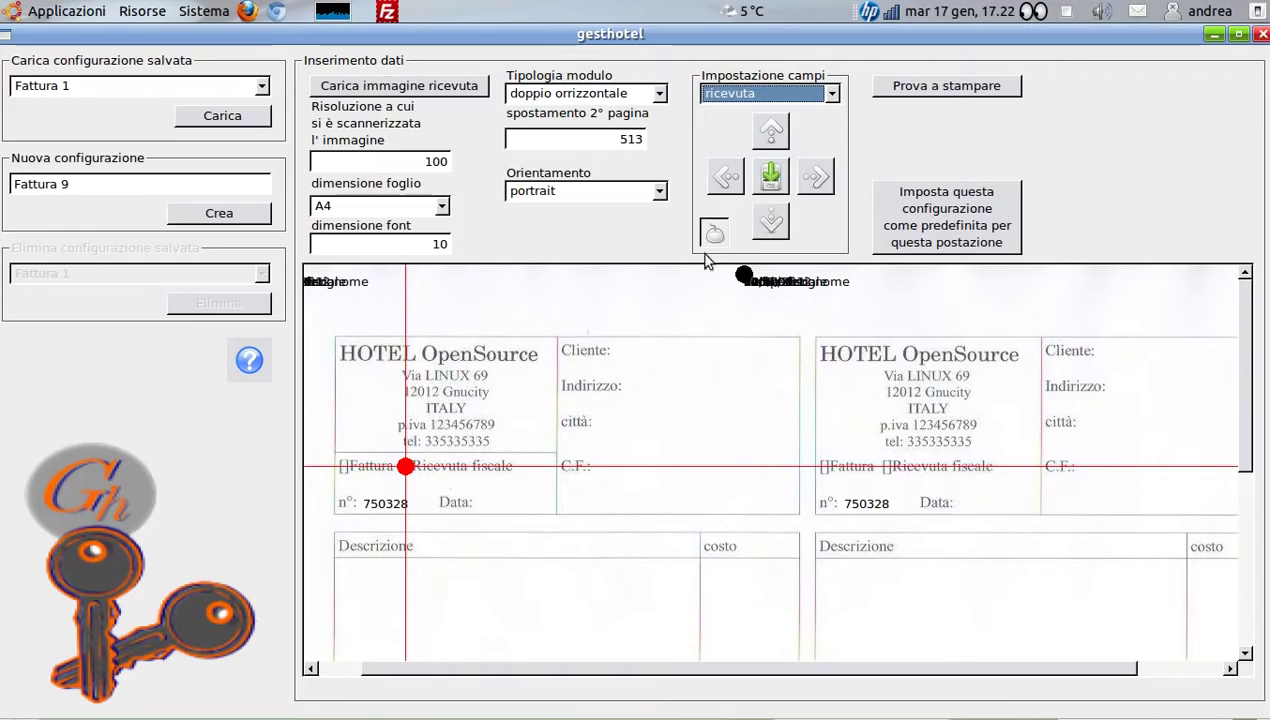
pyautogui.click(833, 93)
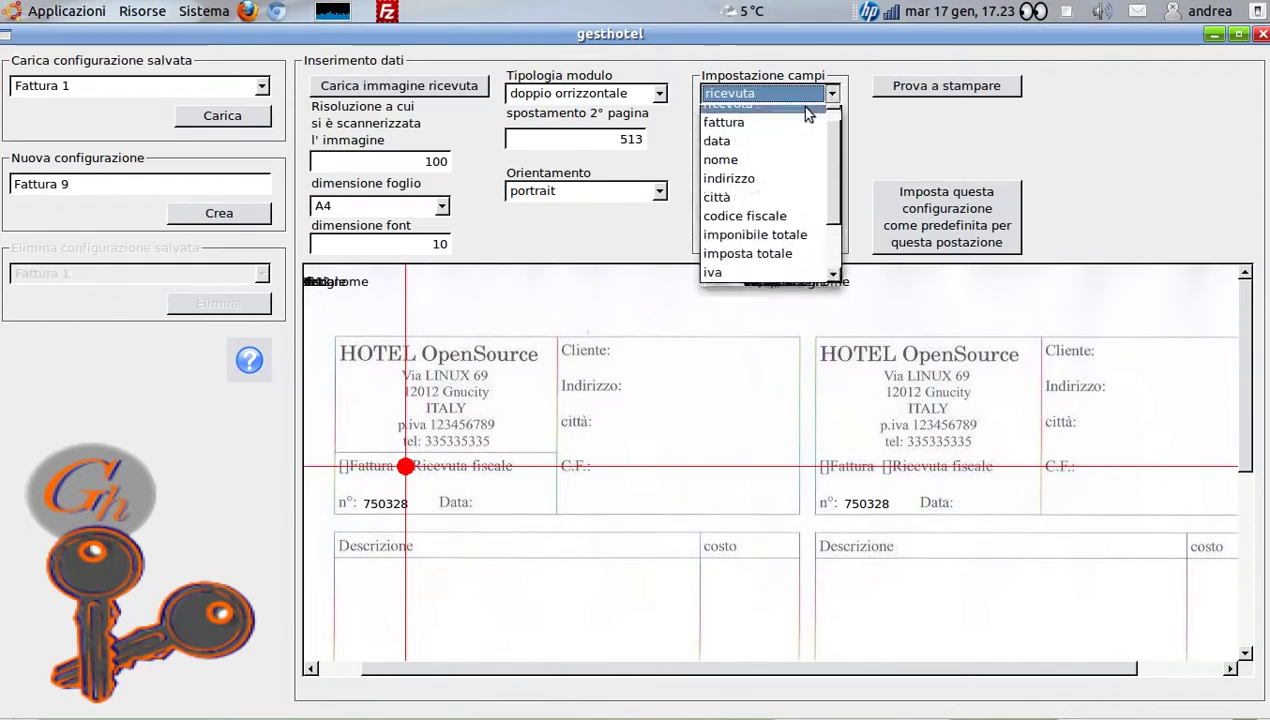
pyautogui.click(757, 130)
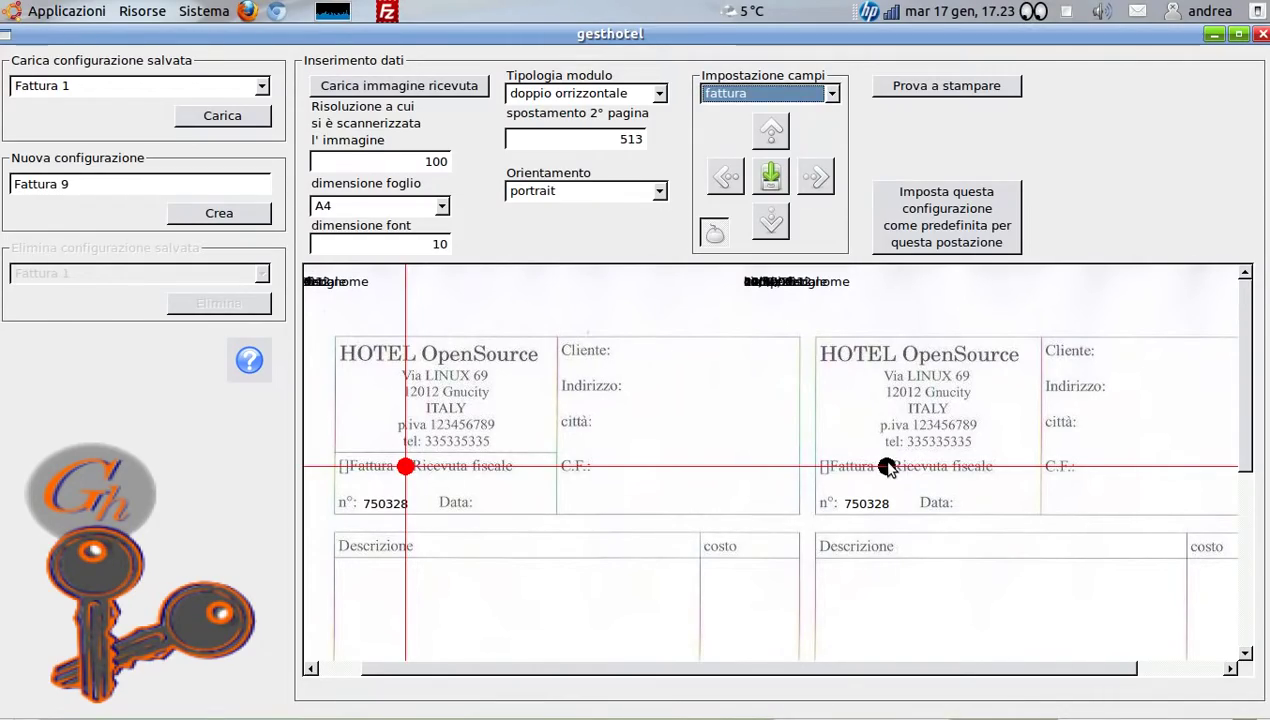
pyautogui.moveTo(887, 469)
pyautogui.mouseDown()
pyautogui.moveTo(353, 464)
pyautogui.moveTo(344, 475)
pyautogui.mouseUp()
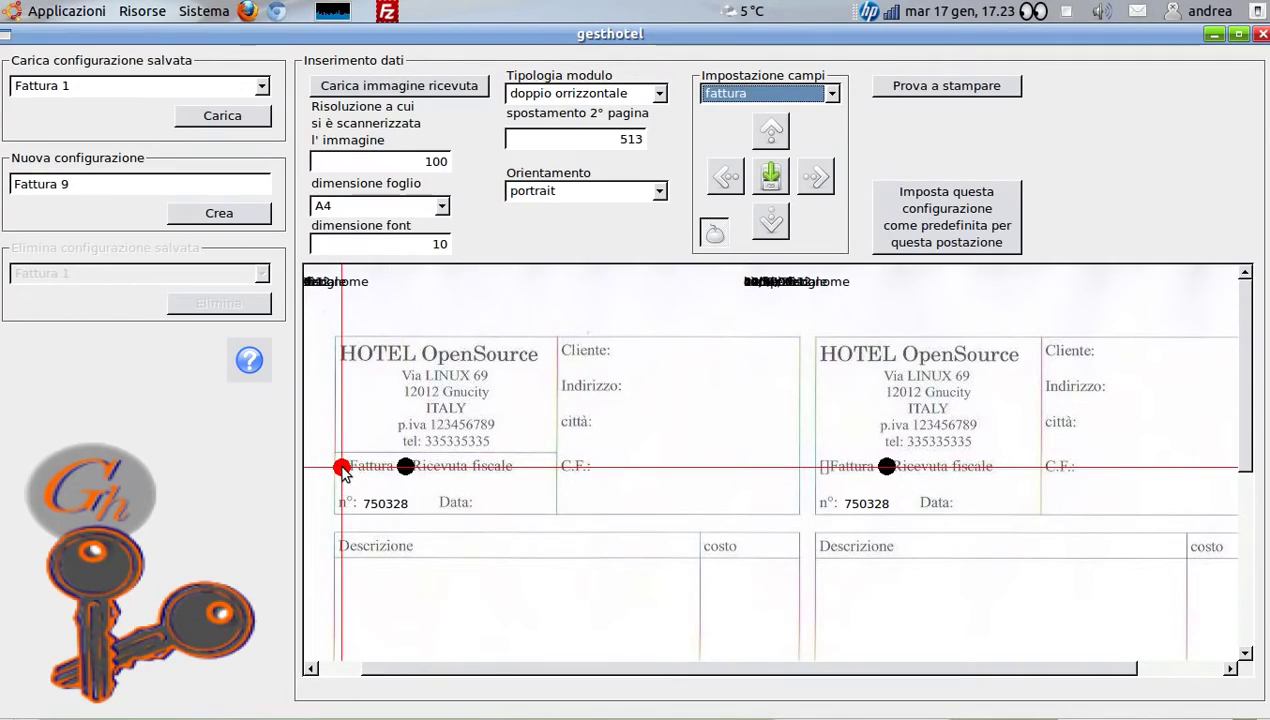
pyautogui.click(832, 95)
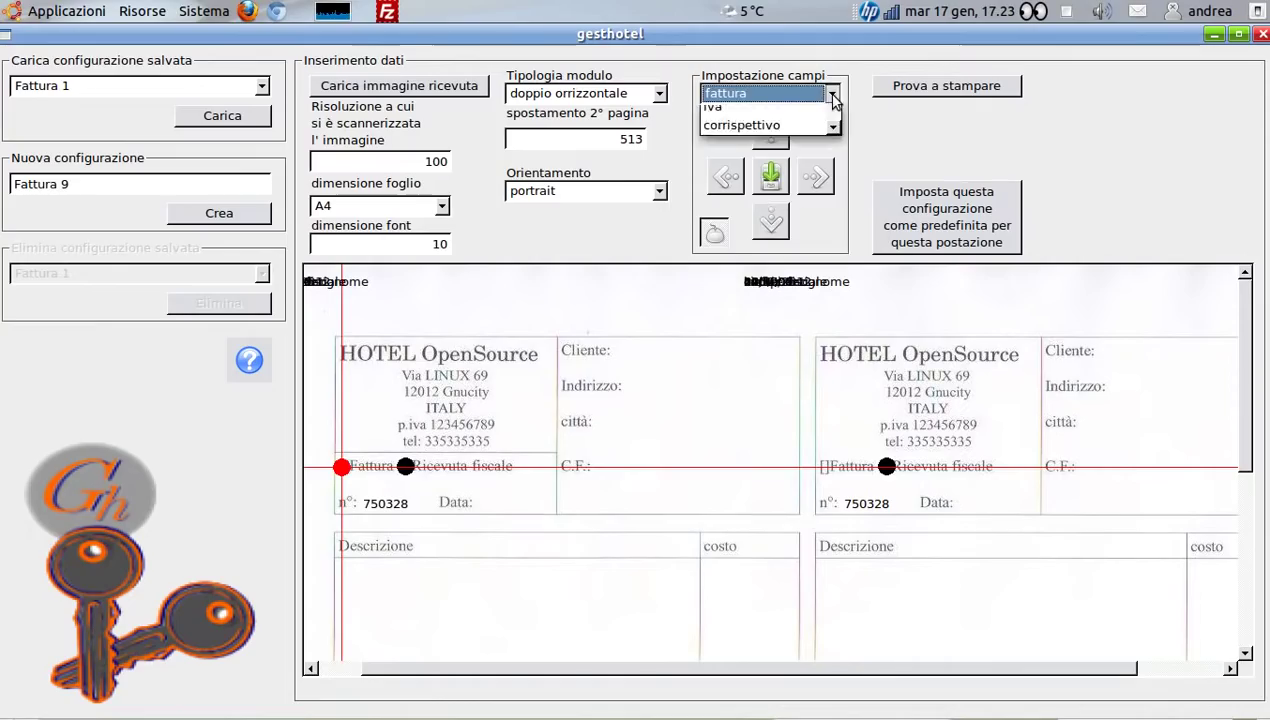
pyautogui.click(815, 130)
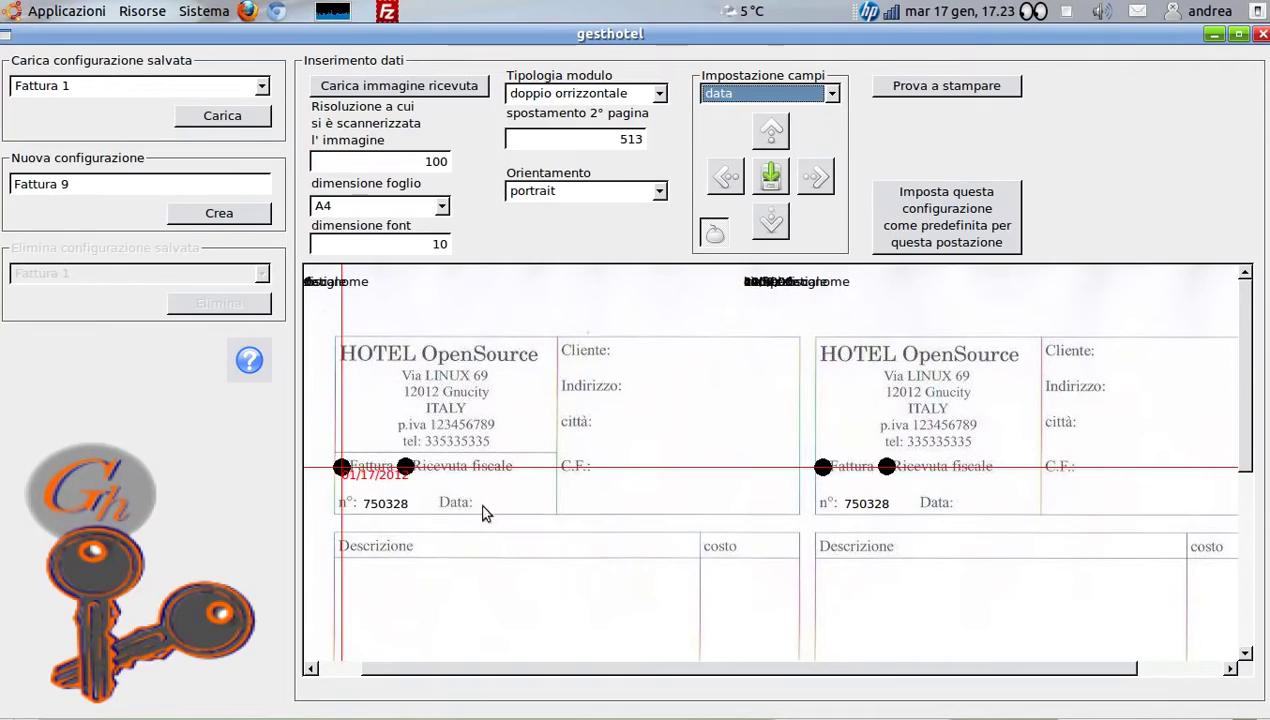
pyautogui.moveTo(482, 512); pyautogui.dragTo(476, 505)
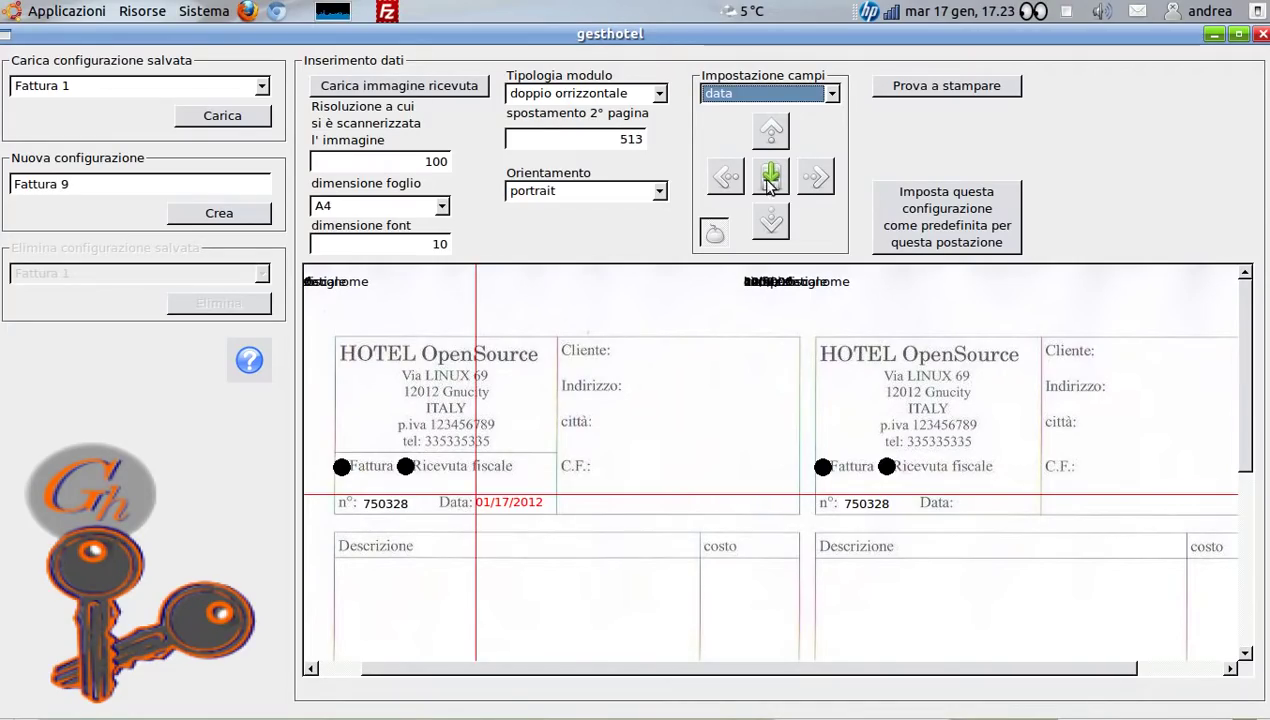
# Place the client name, address and city fields beside Cliente:, Indirizzo: and città:
pyautogui.click(832, 93)
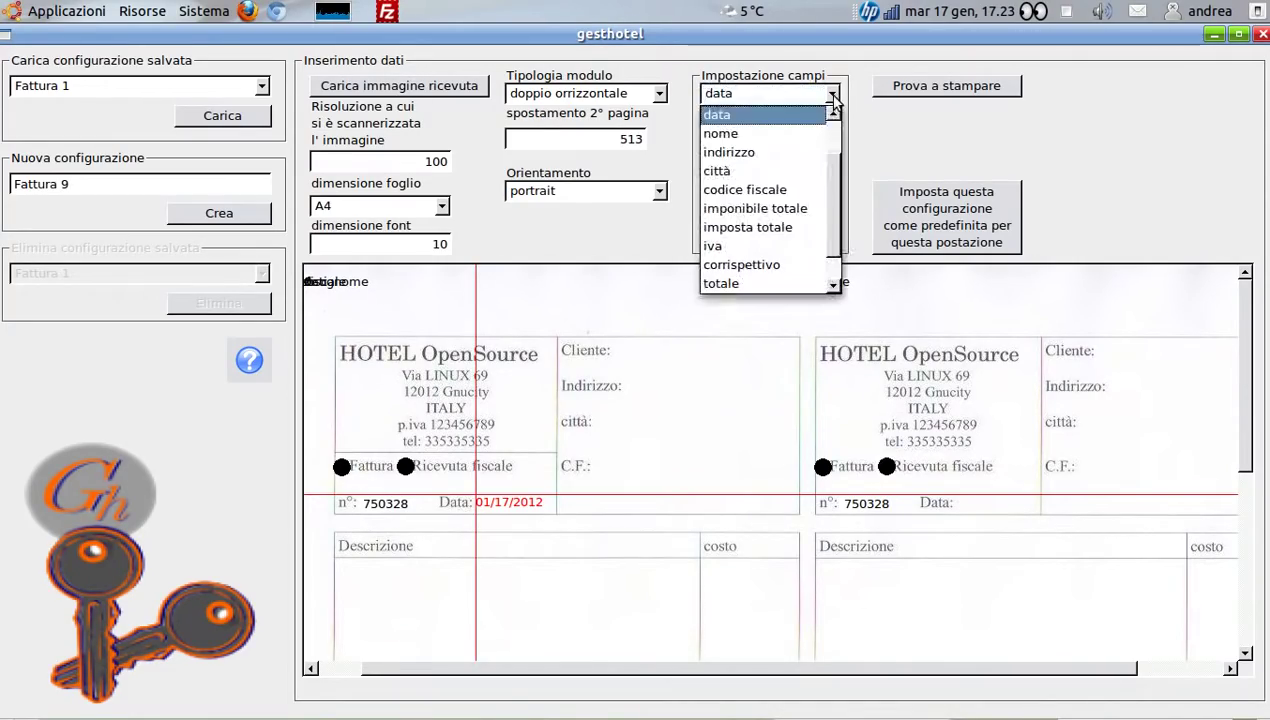
pyautogui.click(757, 130)
pyautogui.click(629, 345)
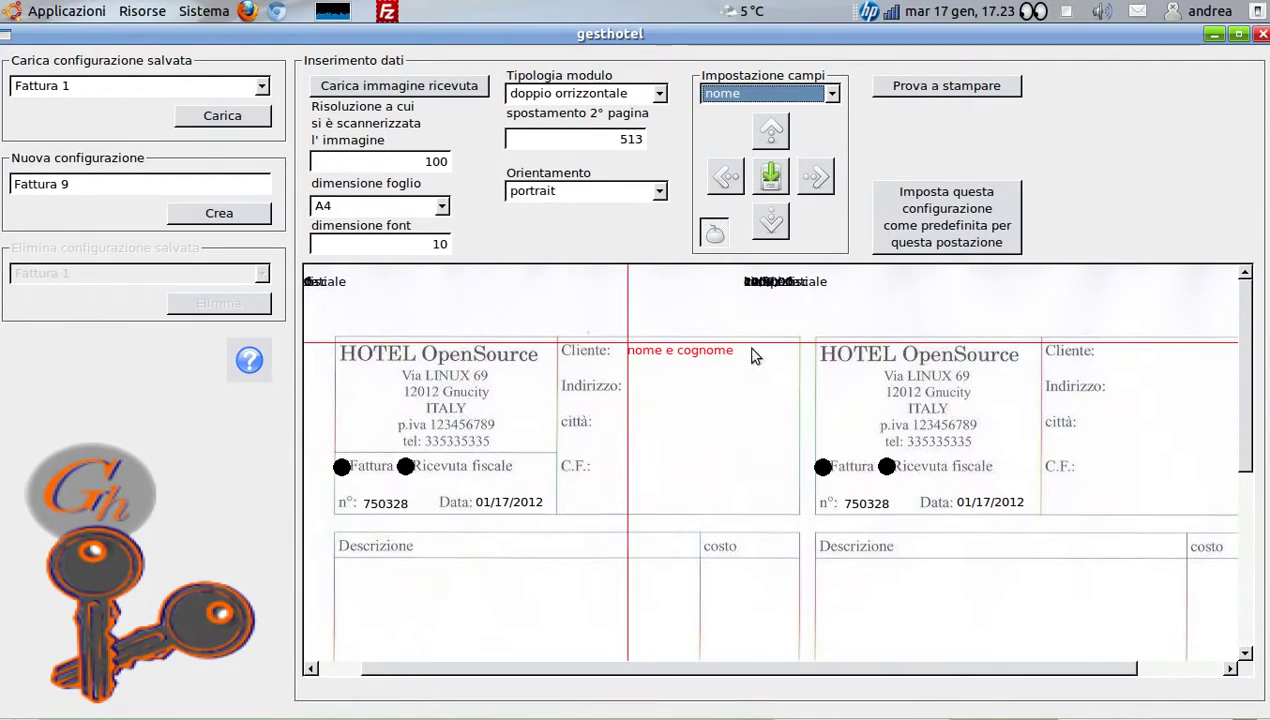
pyautogui.click(832, 96)
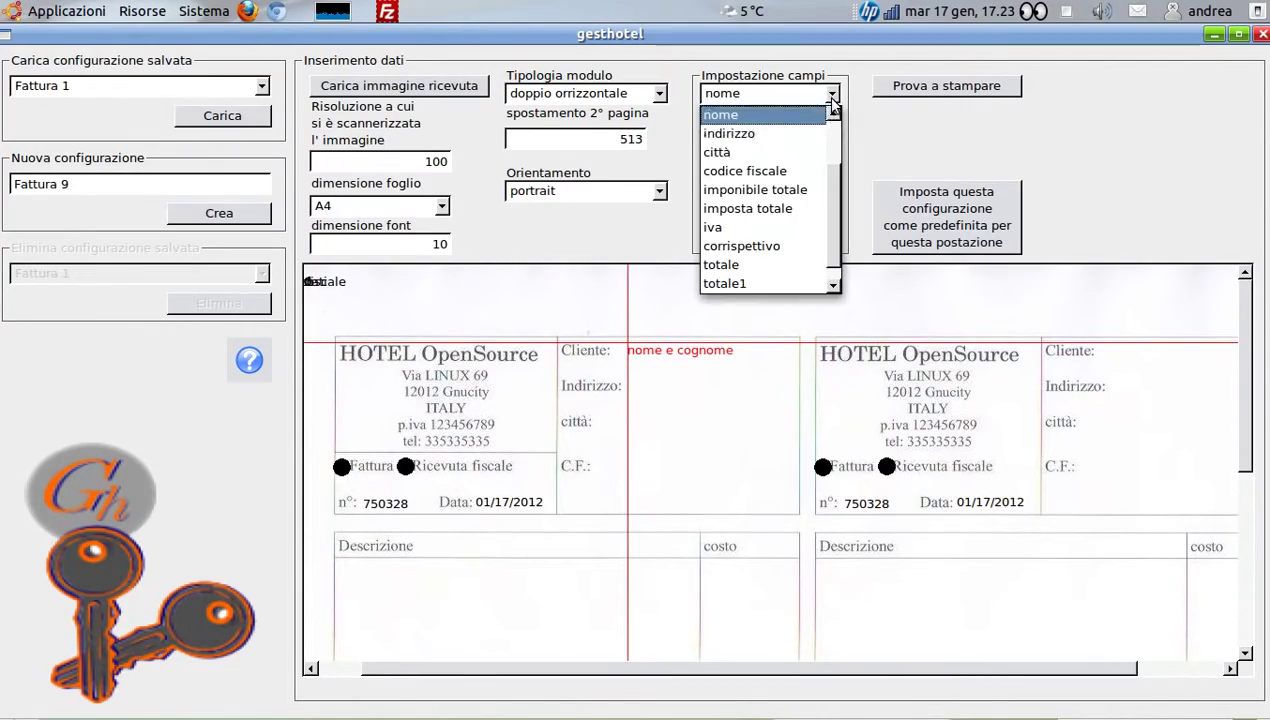
pyautogui.click(790, 133)
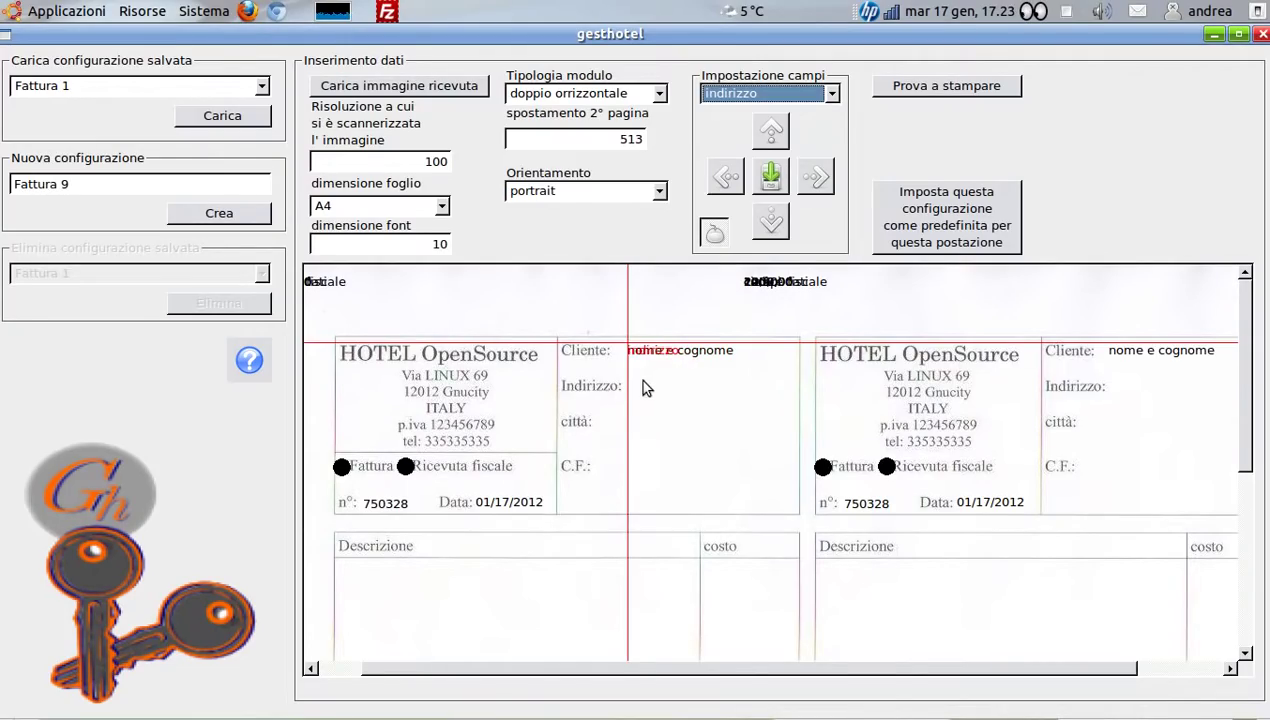
pyautogui.click(638, 385)
pyautogui.moveTo(637, 384); pyautogui.dragTo(633, 378)
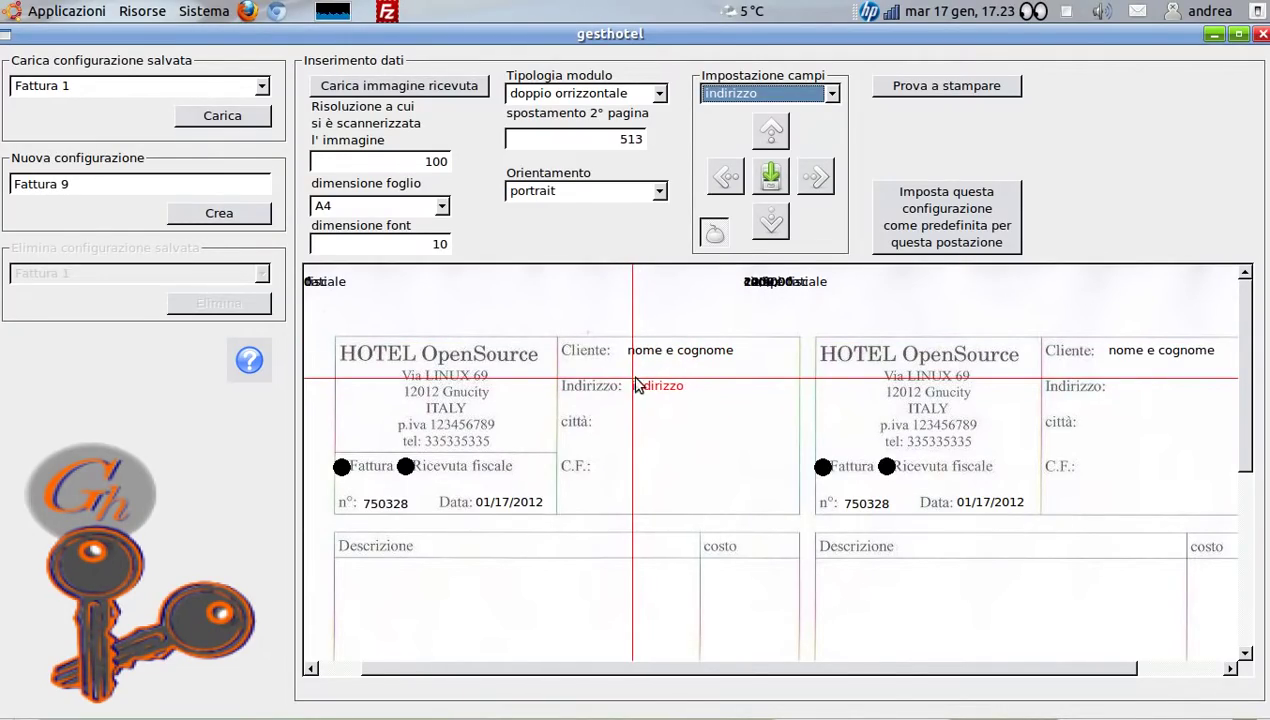
pyautogui.click(832, 94)
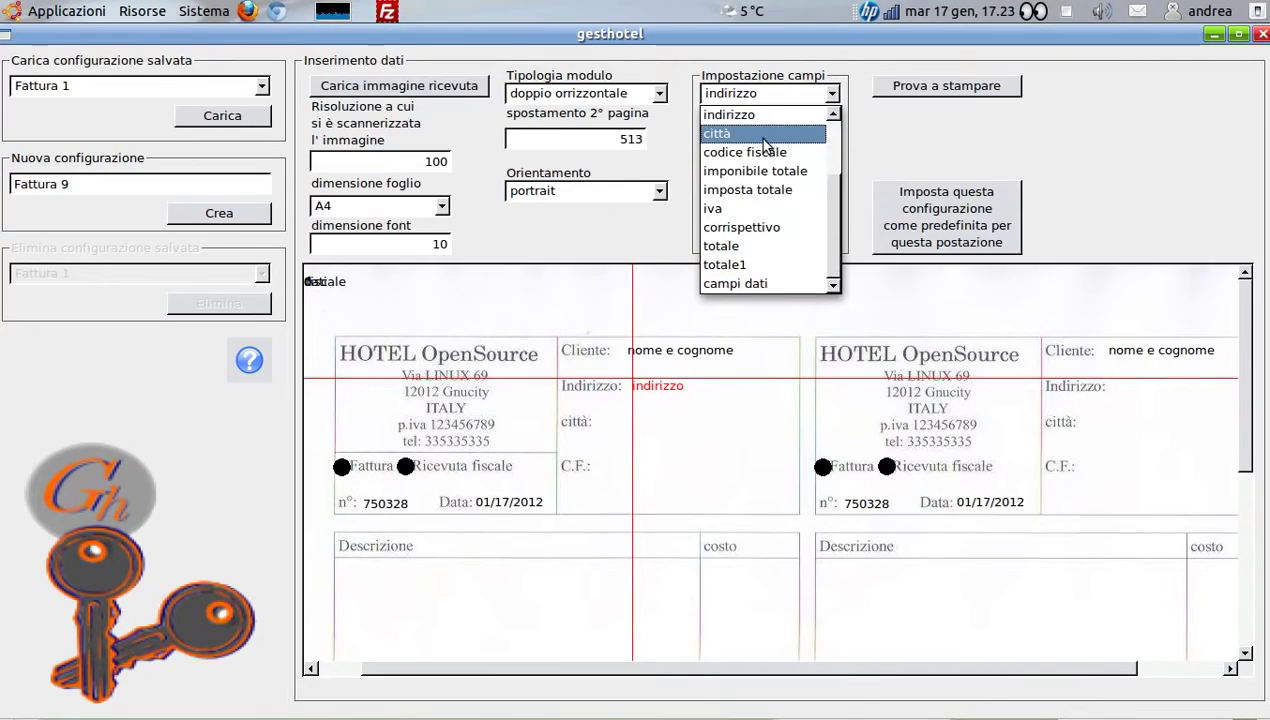
pyautogui.click(745, 140)
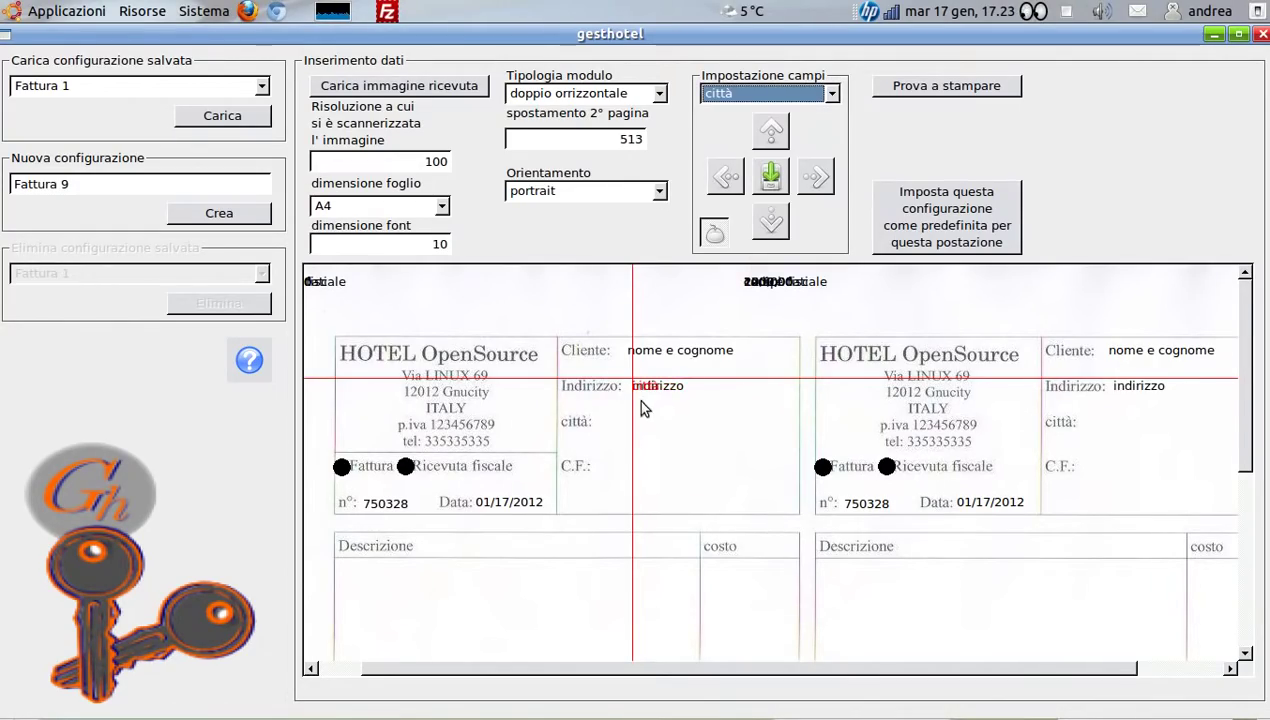
pyautogui.click(611, 413)
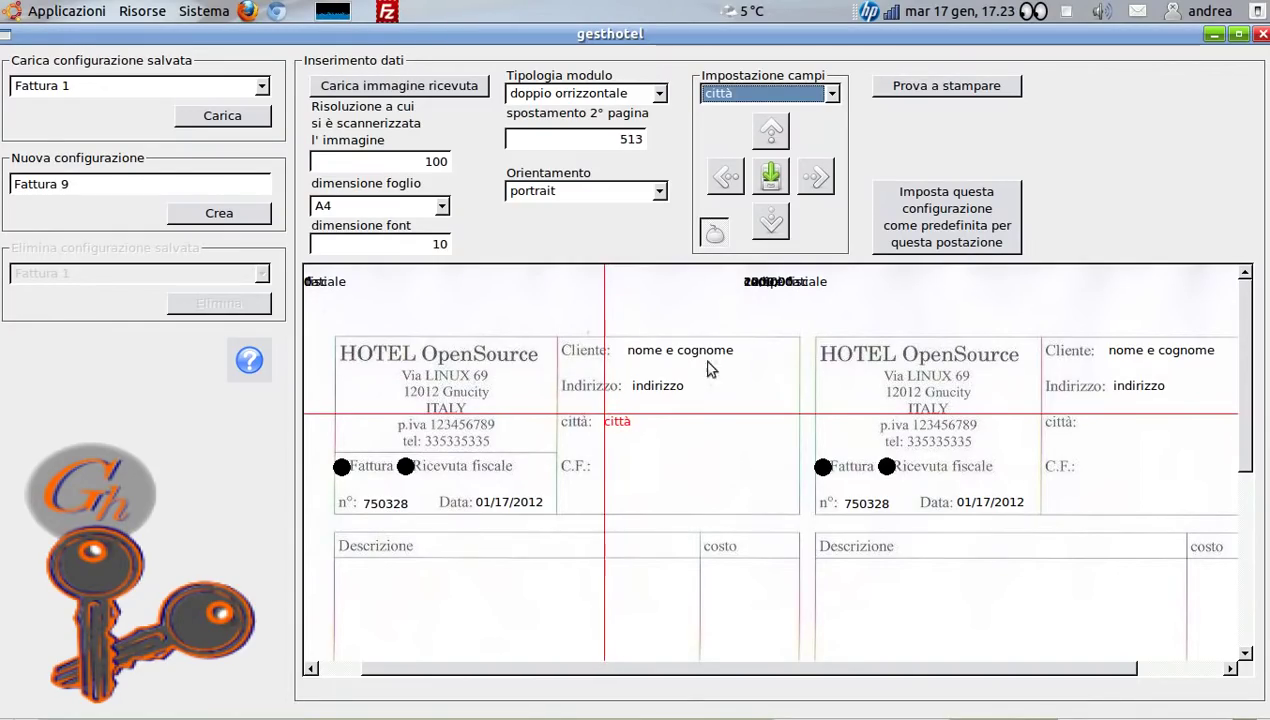
# Put the codice fiscale field on the C.F. row and campi dati under Descrizione
pyautogui.click(831, 93)
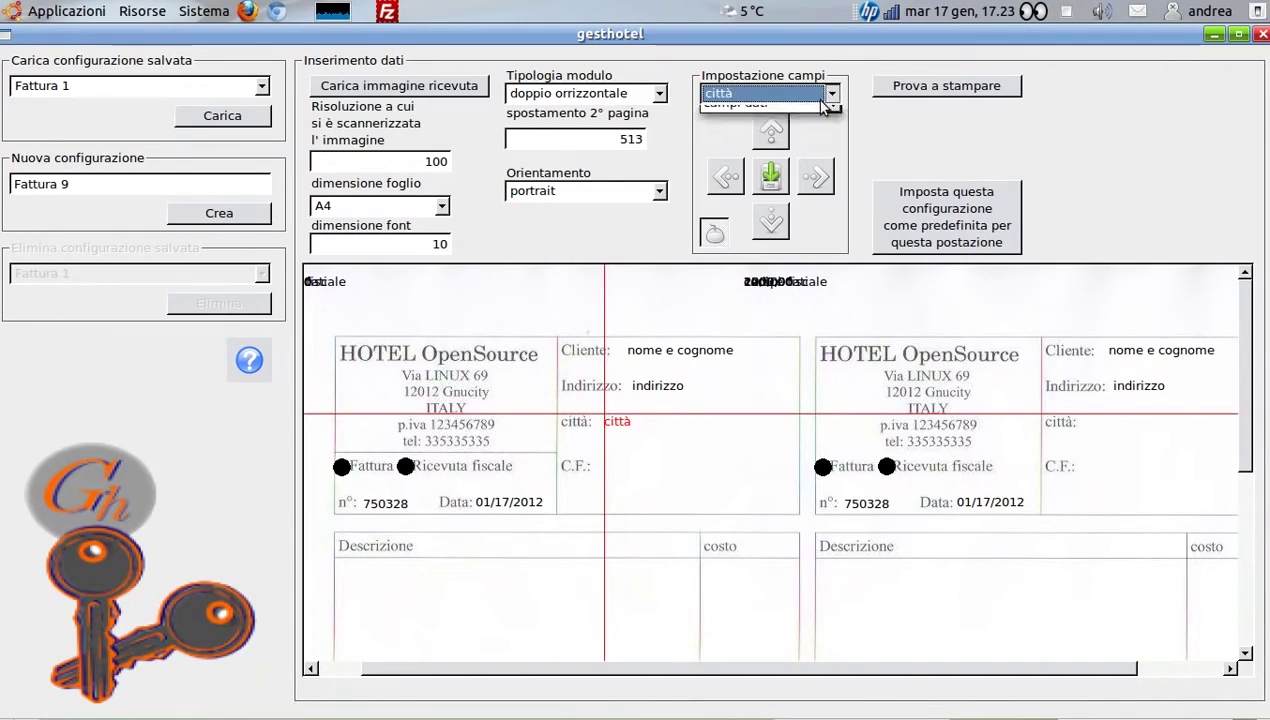
pyautogui.click(768, 154)
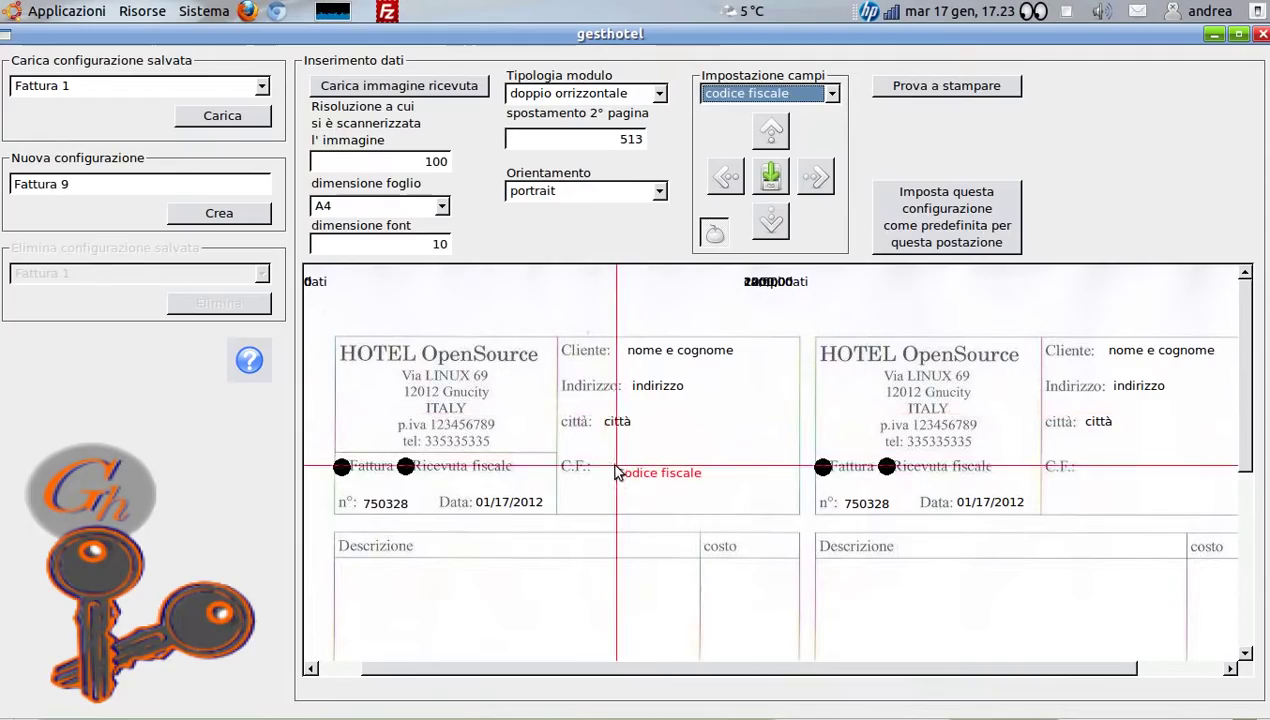
pyautogui.click(599, 465)
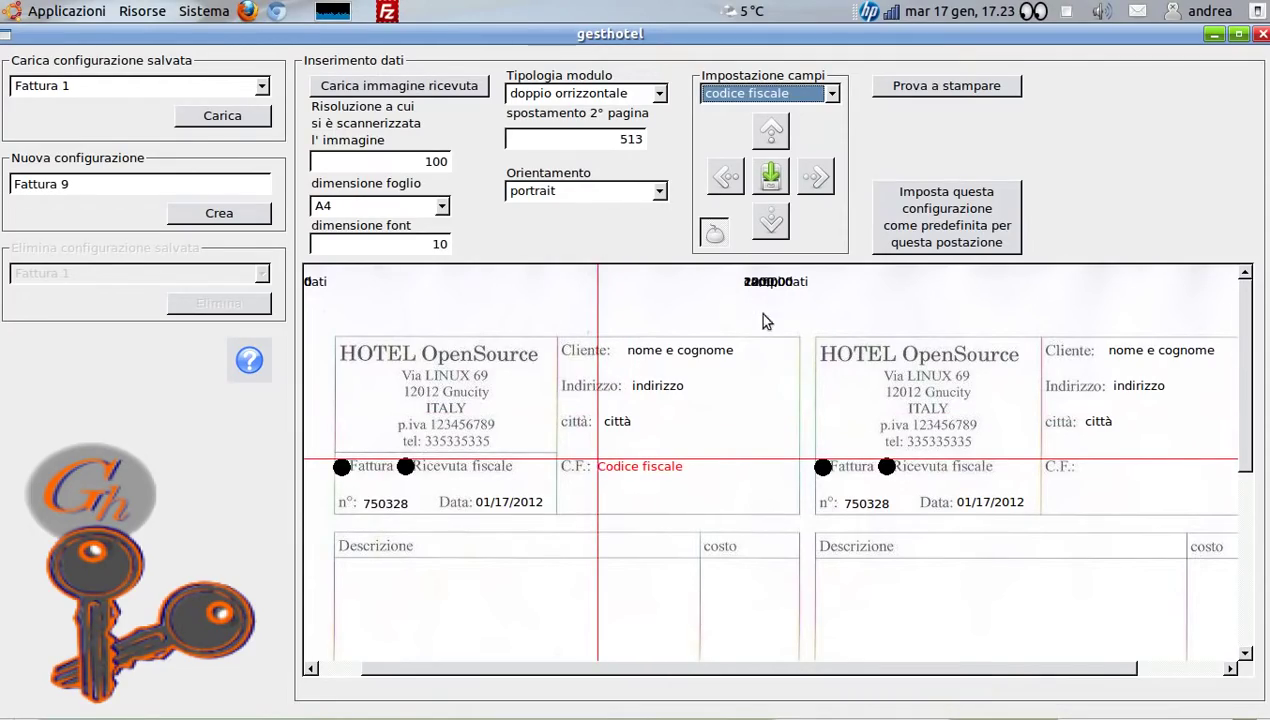
pyautogui.click(832, 95)
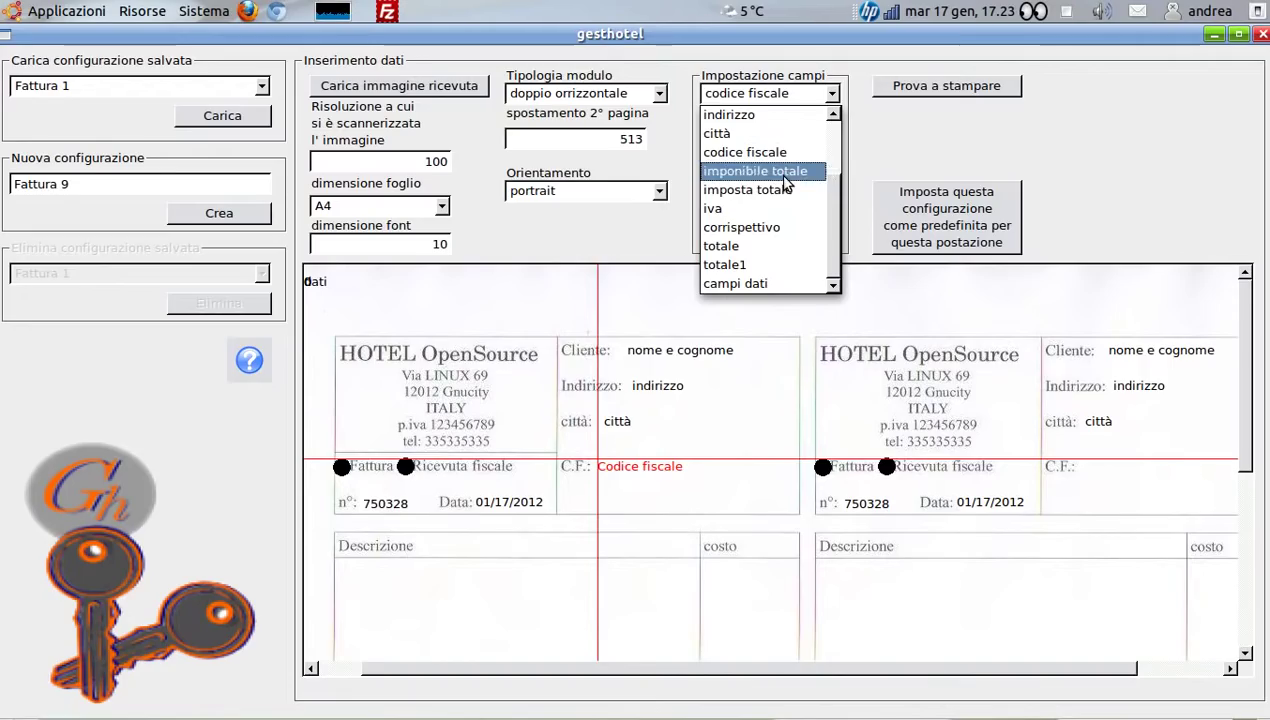
pyautogui.click(757, 283)
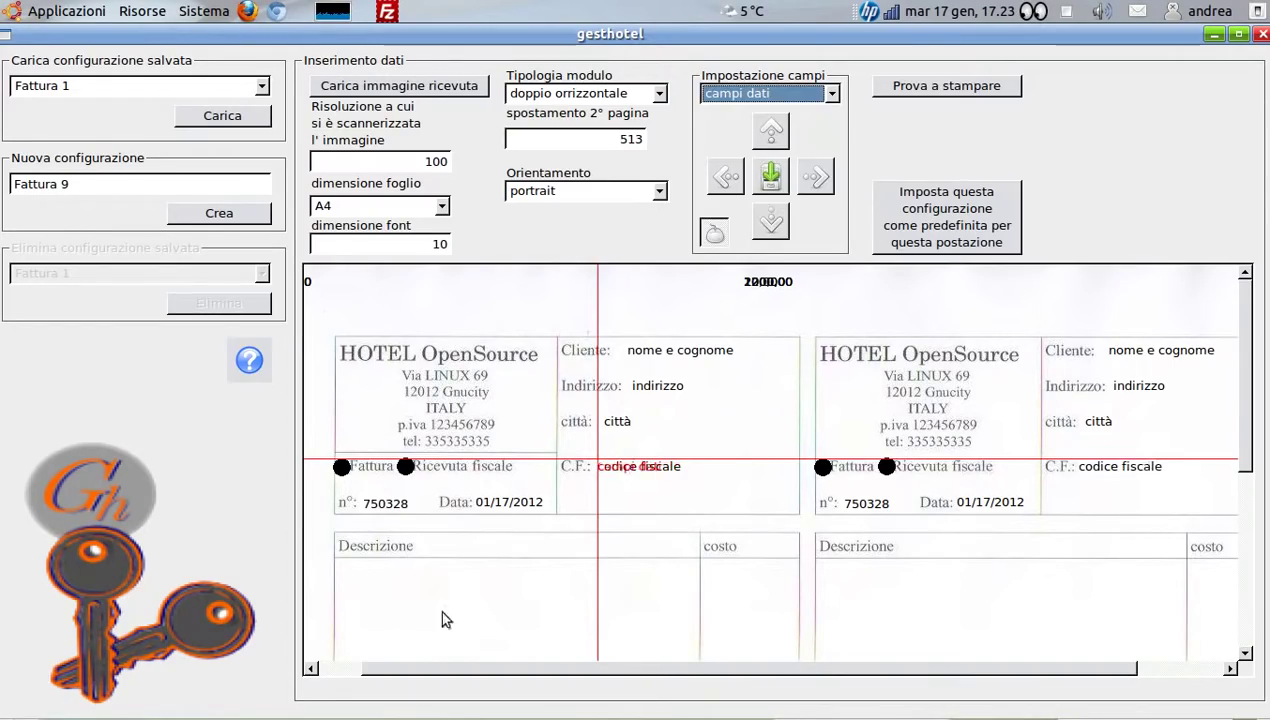
pyautogui.moveTo(396, 583); pyautogui.dragTo(351, 576)
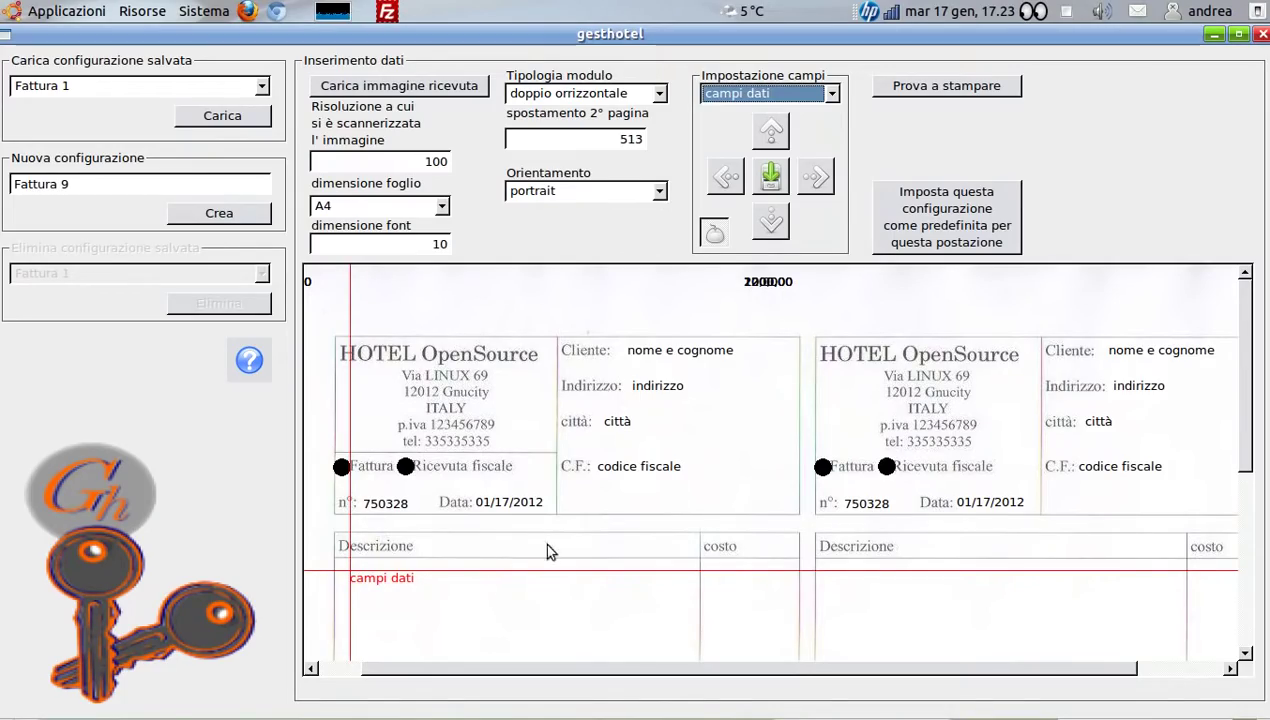
pyautogui.moveTo(1248, 303); pyautogui.dragTo(1246, 403)
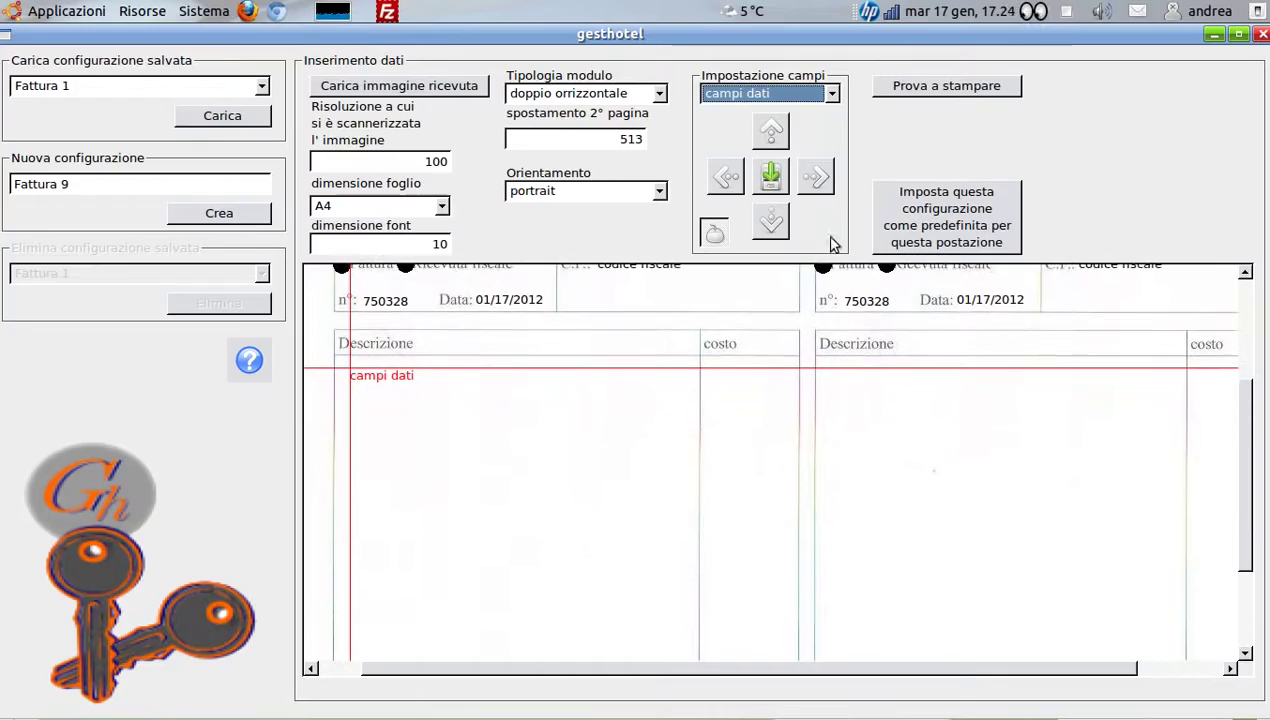
# Place the corrispettivo amount in the costo column and imponibile totale under Imponibile
pyautogui.click(831, 93)
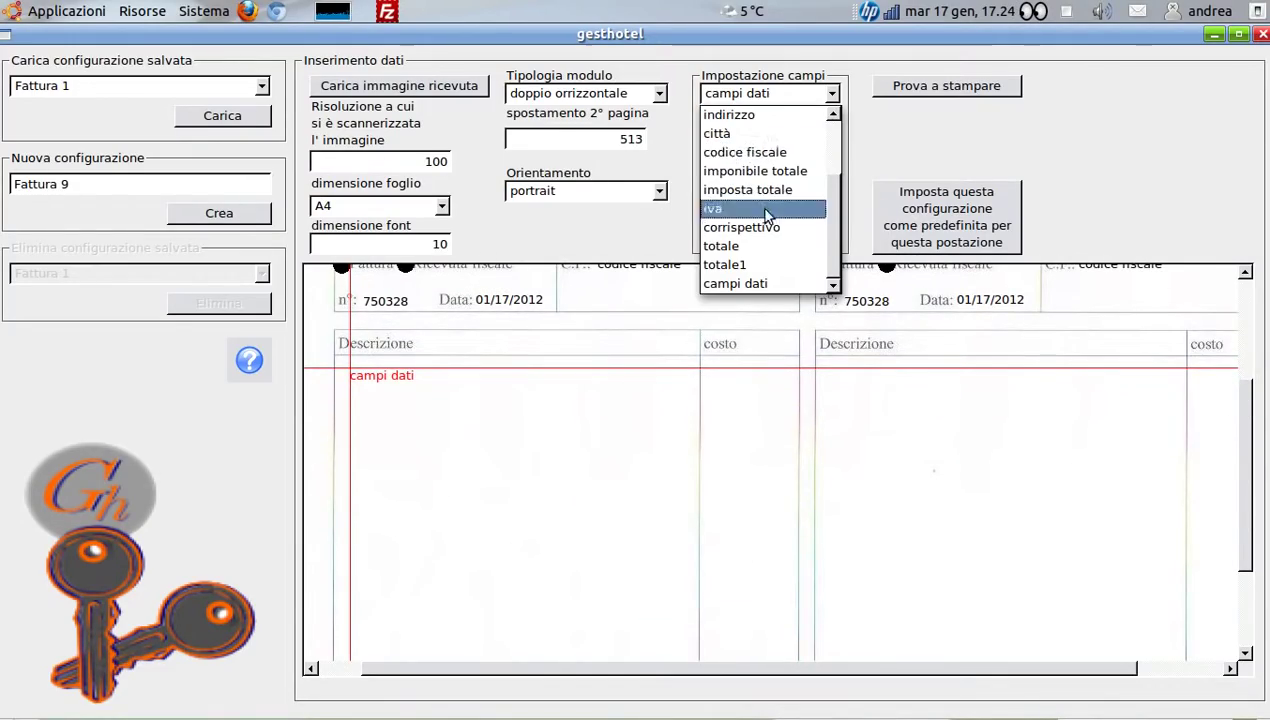
pyautogui.click(760, 227)
pyautogui.click(711, 379)
pyautogui.moveTo(715, 382); pyautogui.dragTo(709, 373)
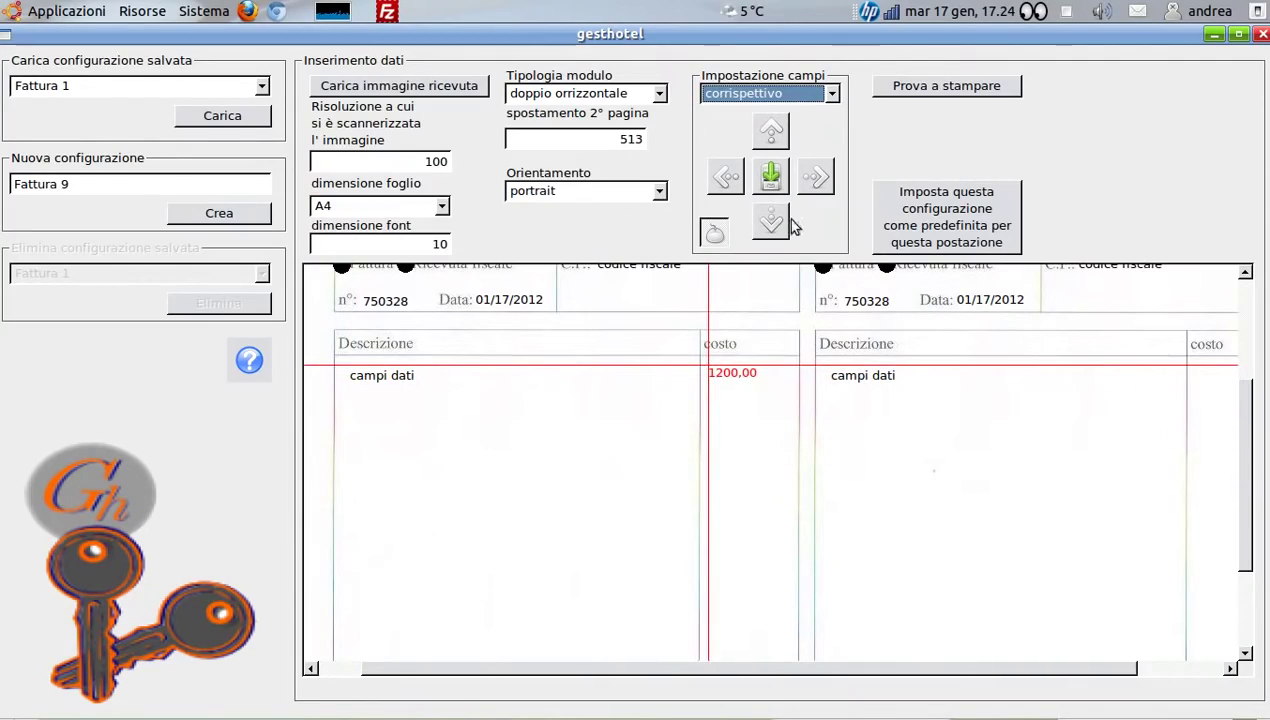
pyautogui.scroll(-5, 1022, 403)
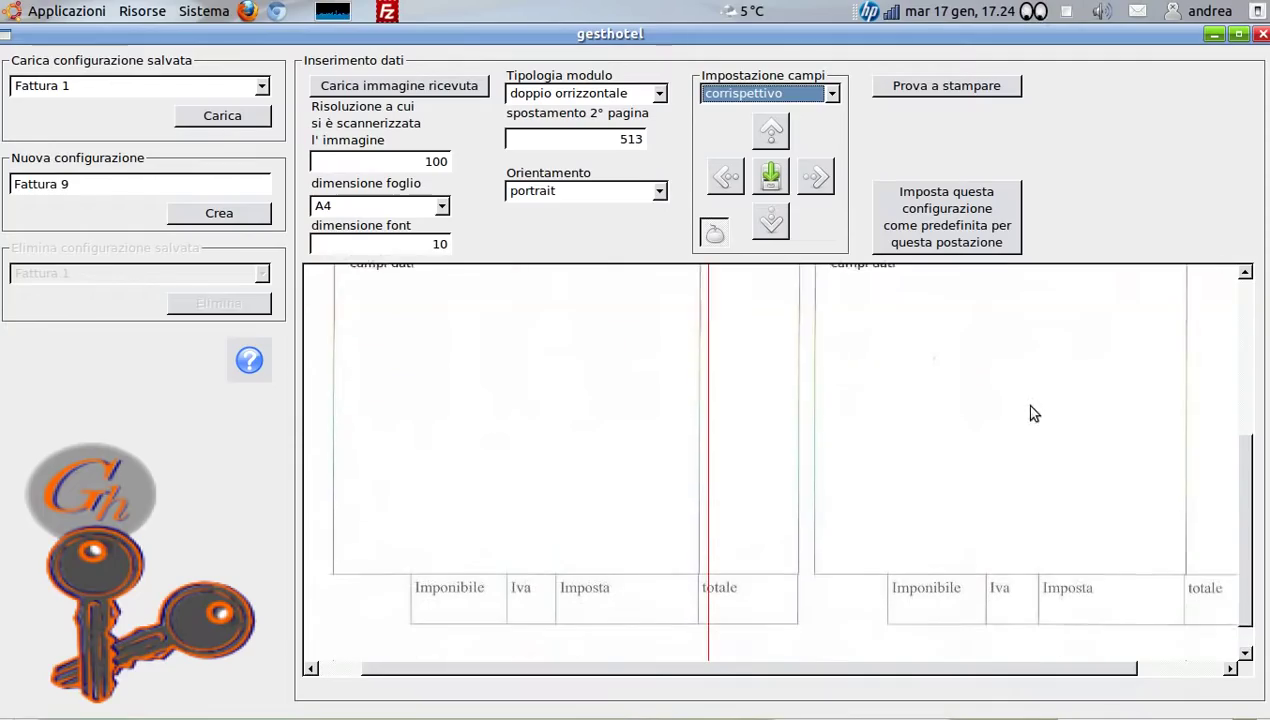
pyautogui.click(831, 93)
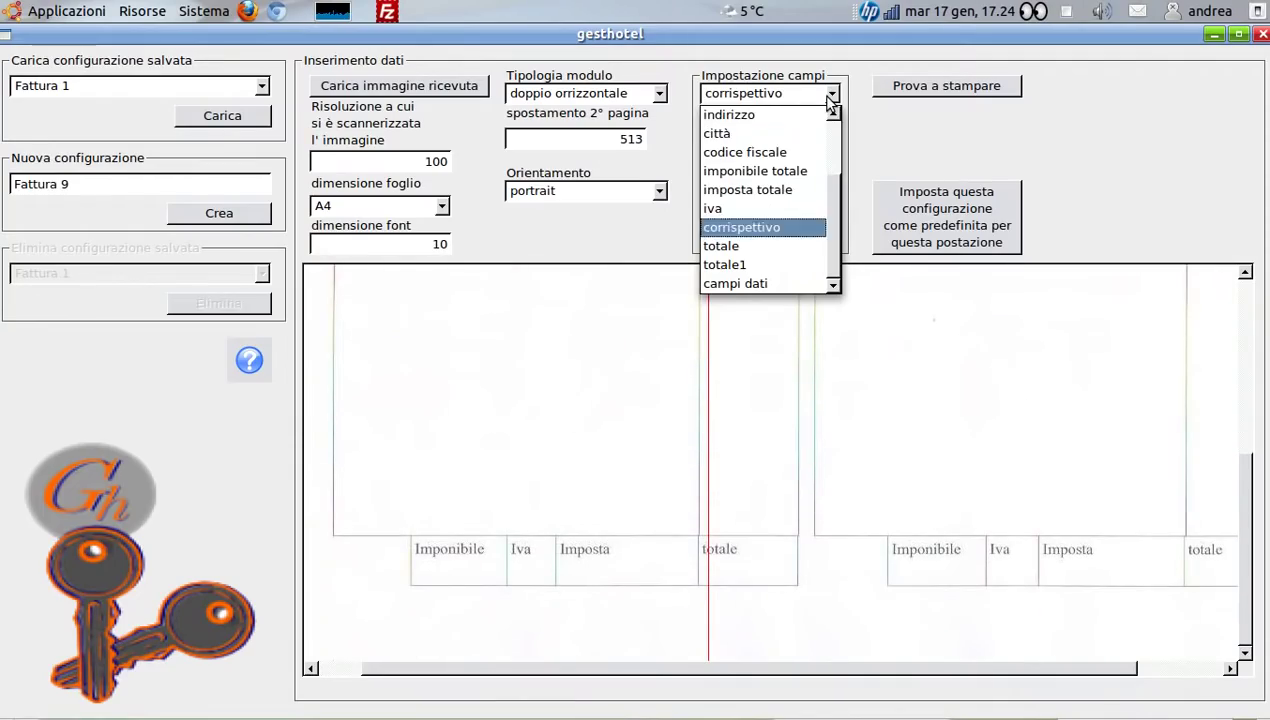
pyautogui.click(764, 172)
pyautogui.click(446, 568)
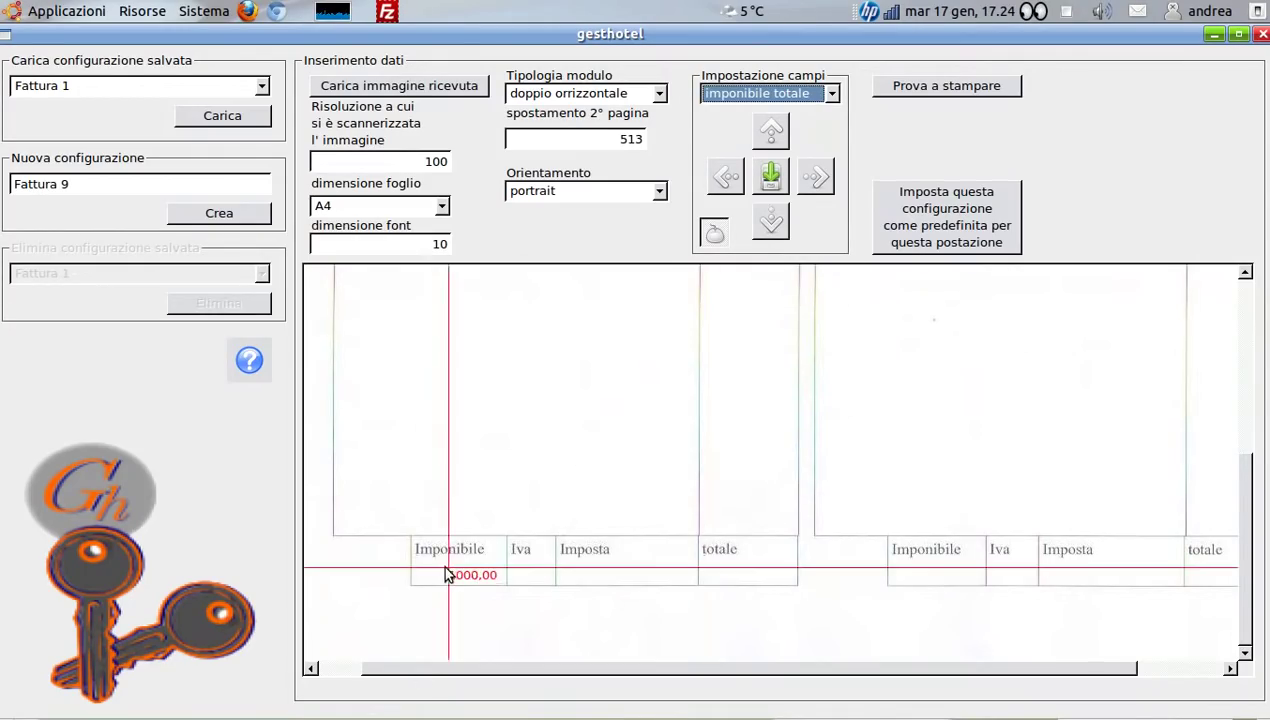
pyautogui.moveTo(445, 567); pyautogui.dragTo(422, 564)
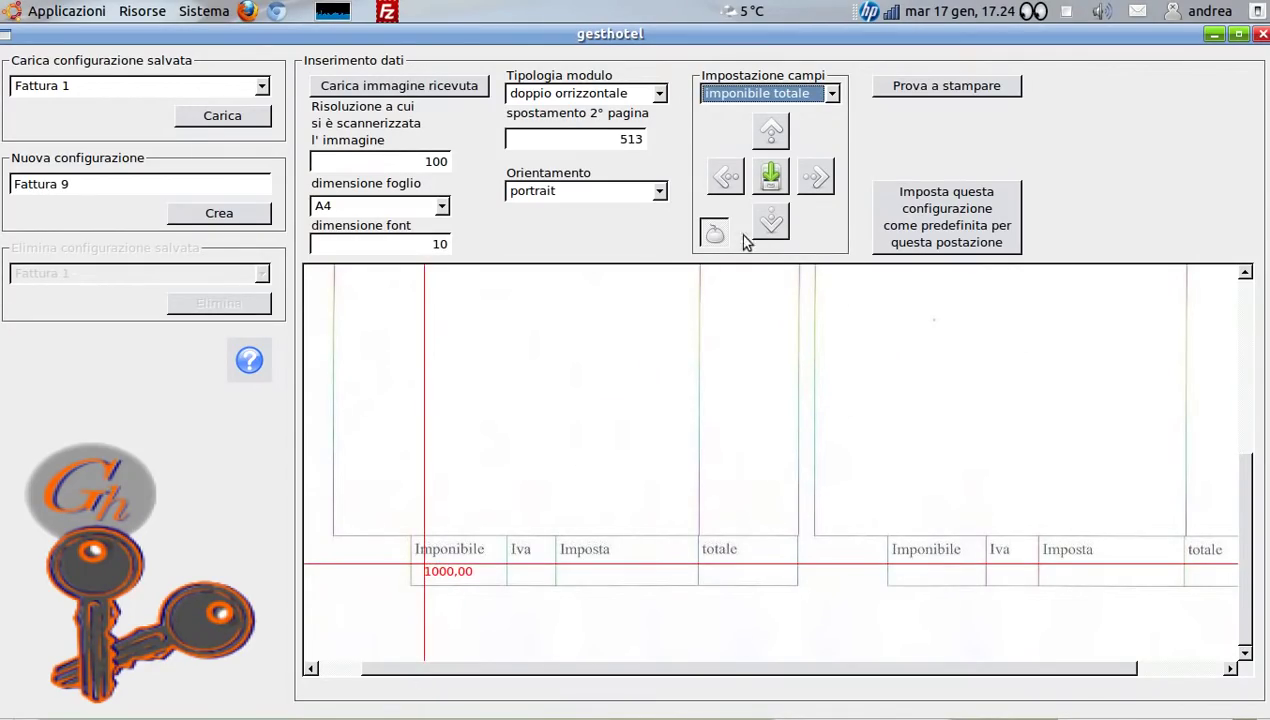
# Position the iva, imposta totale and totale amounts in their Iva, Imposta and totale columns
pyautogui.click(831, 93)
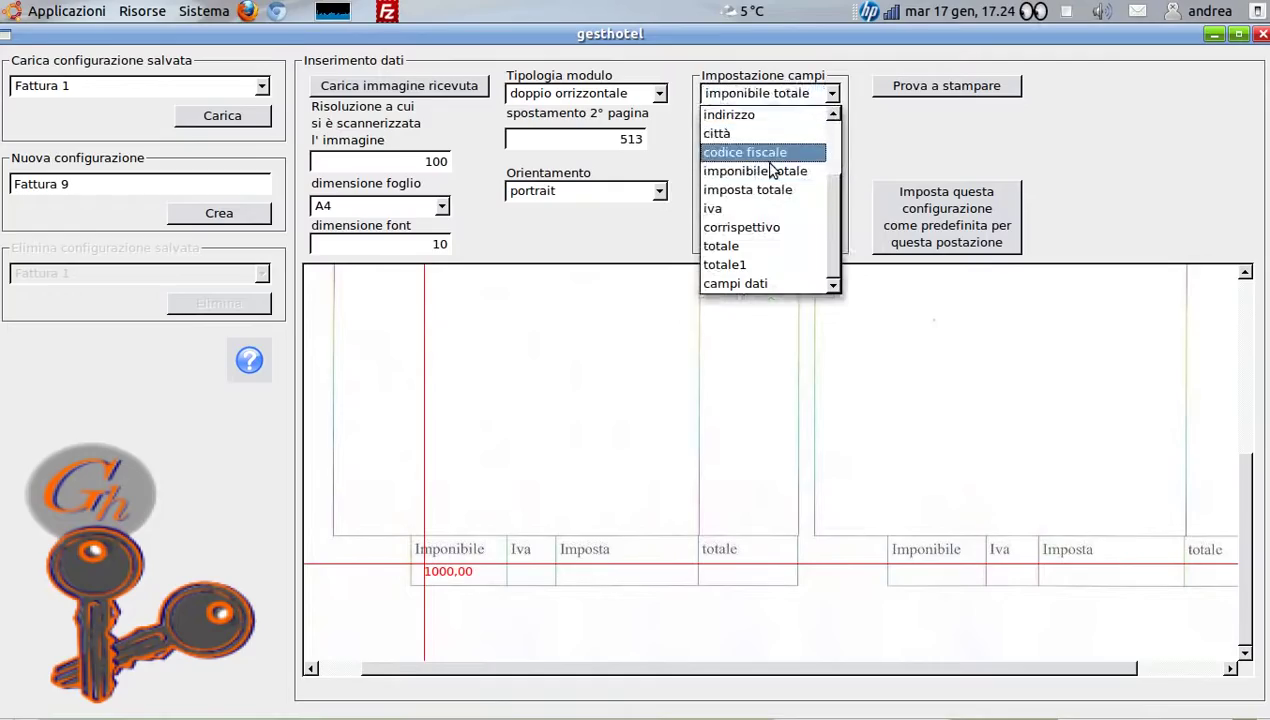
pyautogui.click(733, 201)
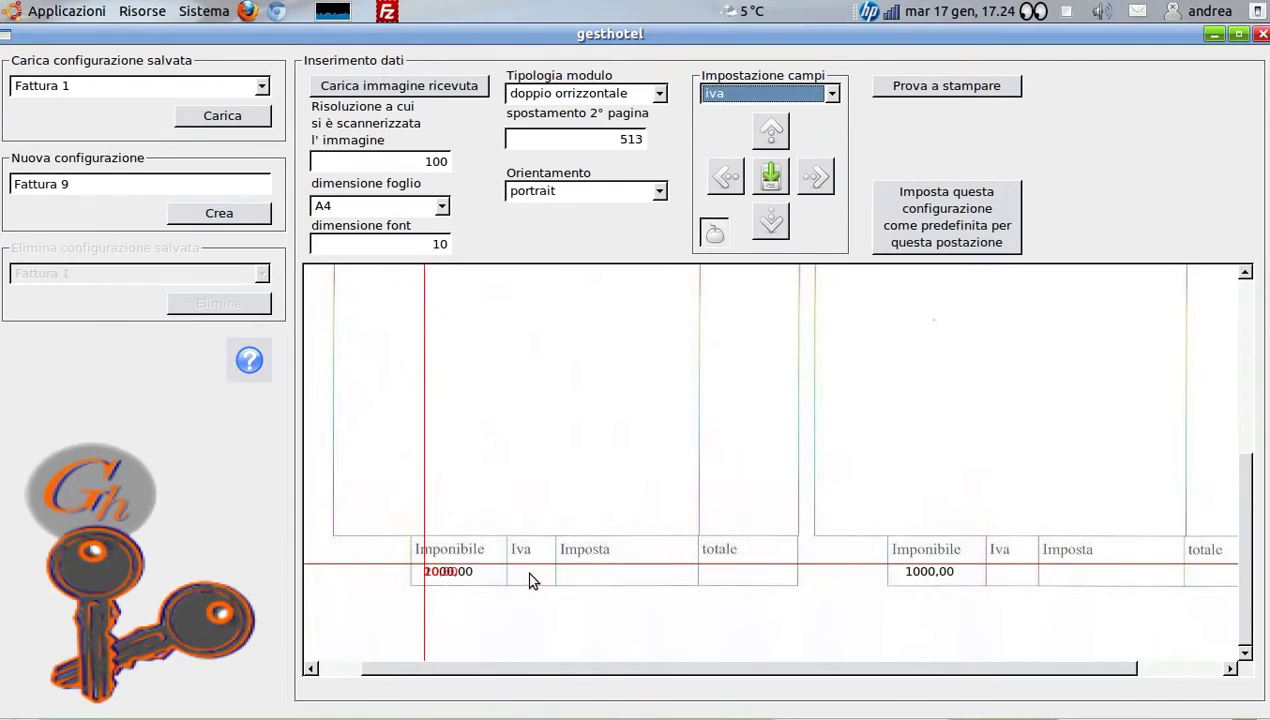
pyautogui.moveTo(530, 578); pyautogui.dragTo(514, 568)
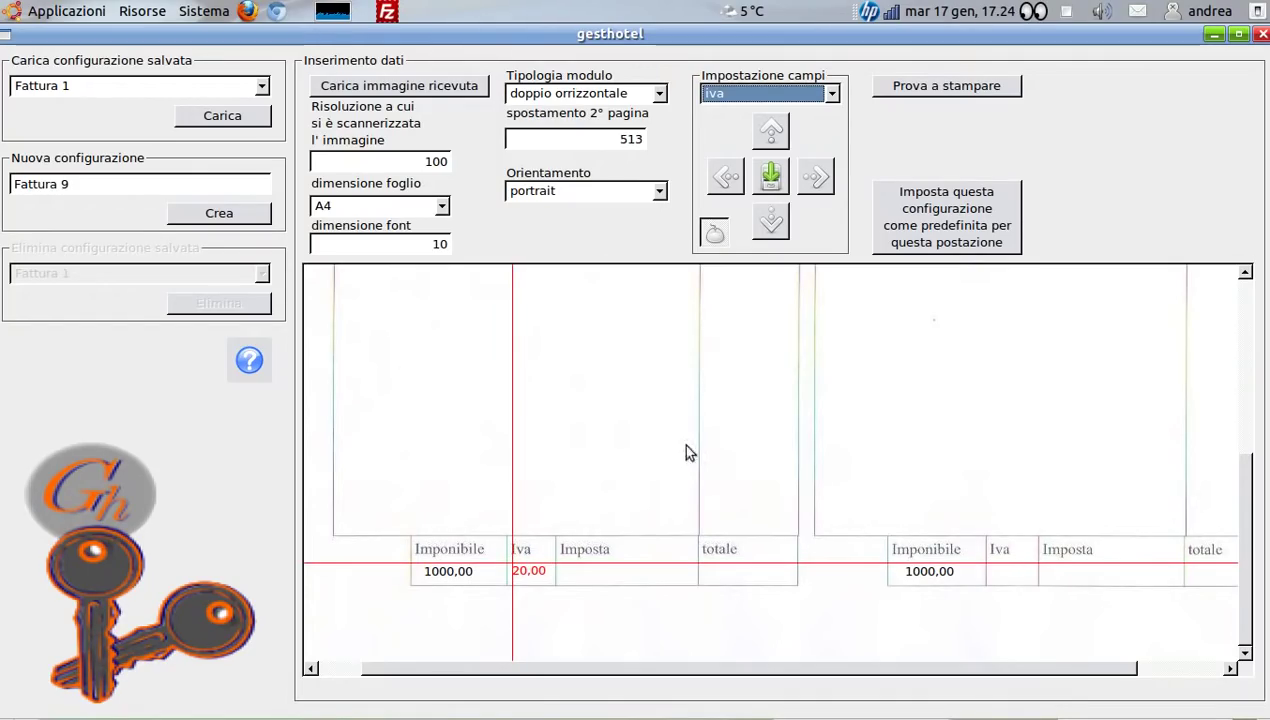
pyautogui.click(831, 93)
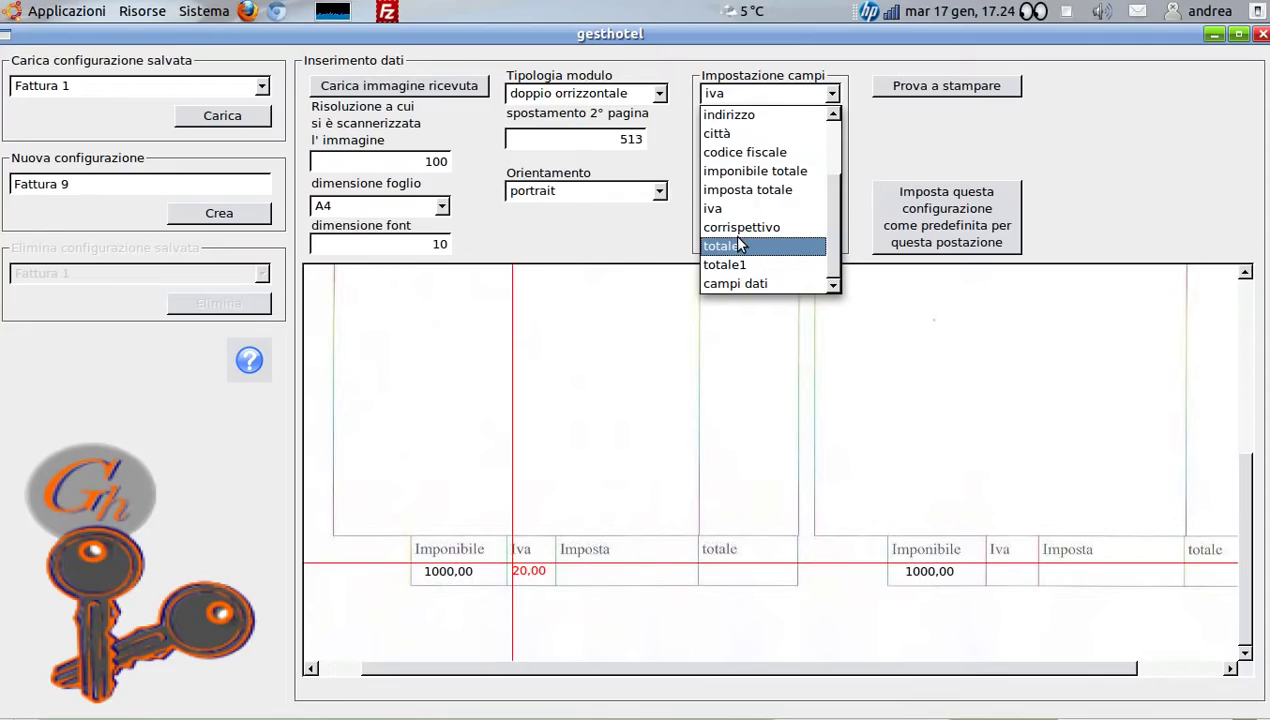
pyautogui.click(748, 189)
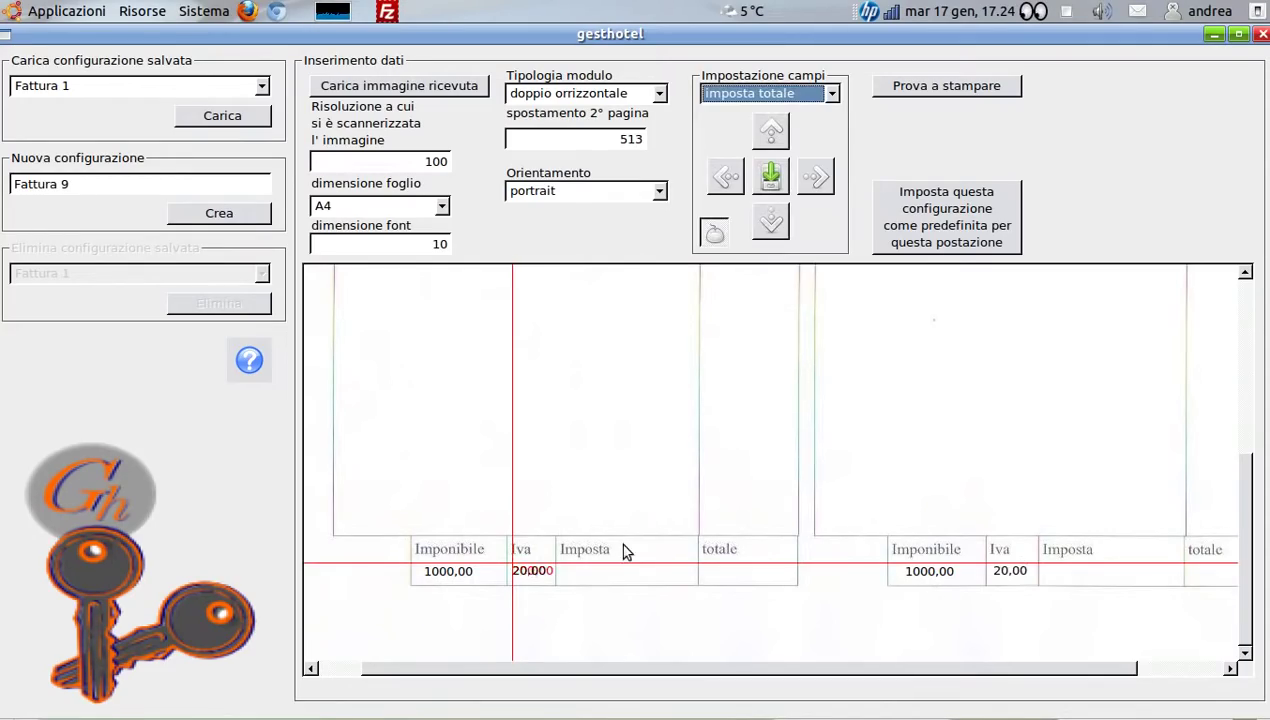
pyautogui.moveTo(597, 578)
pyautogui.mouseDown()
pyautogui.moveTo(610, 573)
pyautogui.moveTo(582, 568)
pyautogui.mouseUp()
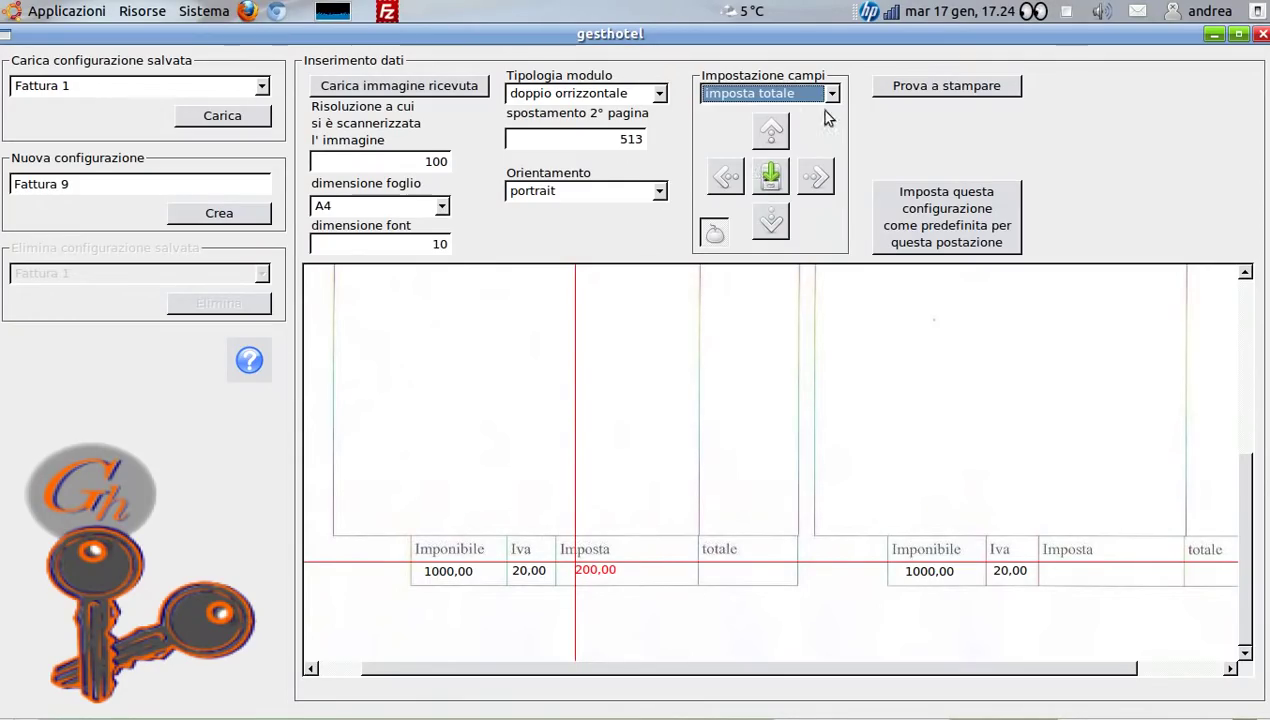
pyautogui.click(831, 93)
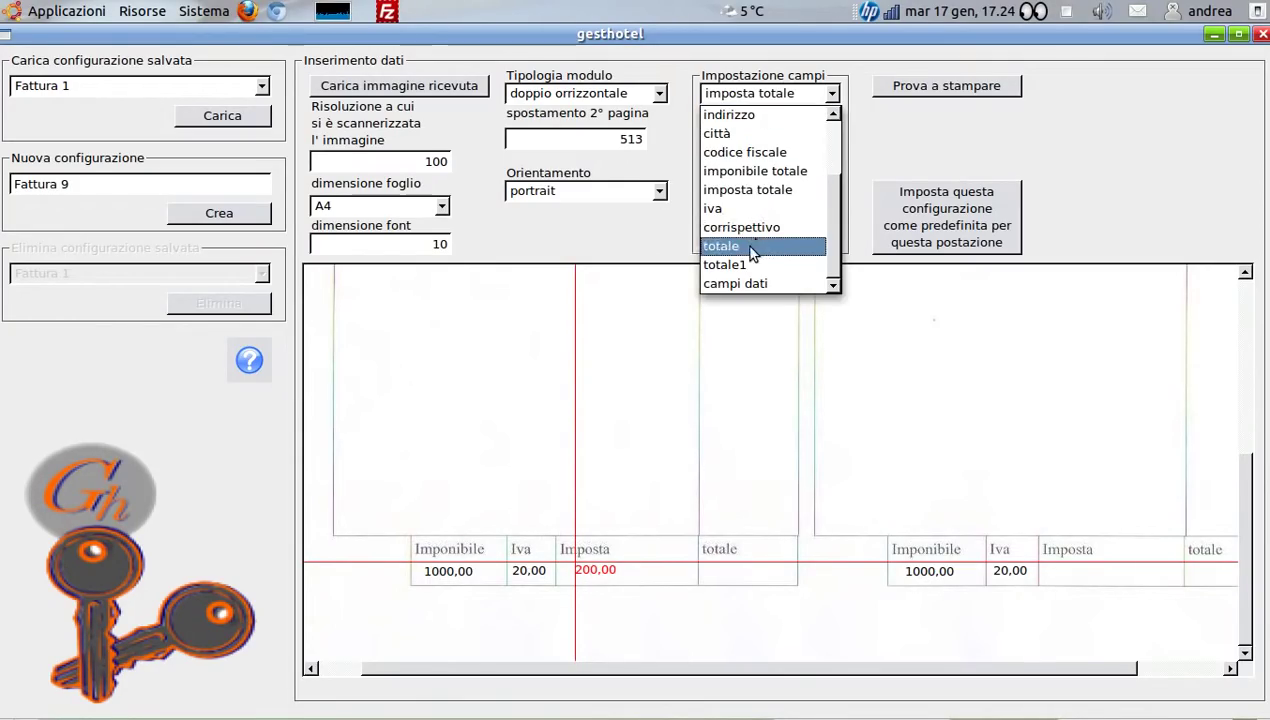
pyautogui.click(757, 246)
pyautogui.moveTo(598, 580); pyautogui.dragTo(706, 570)
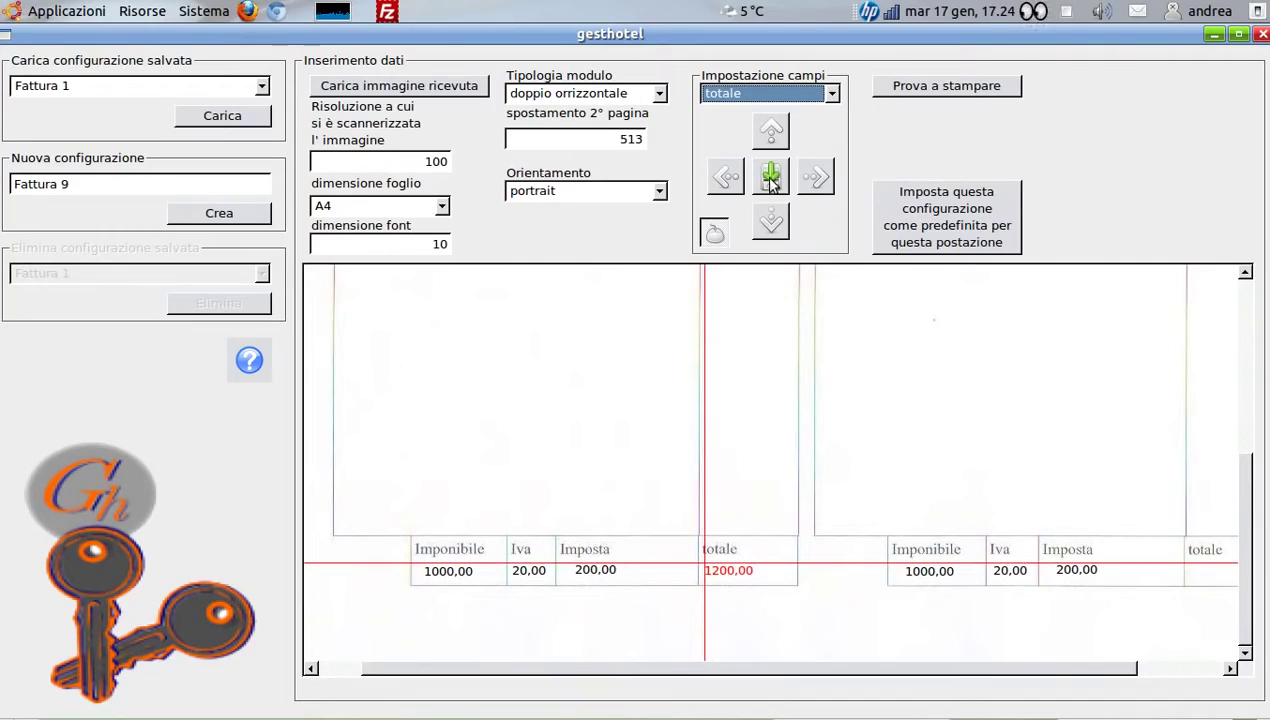
pyautogui.scroll(5, 1088, 490)
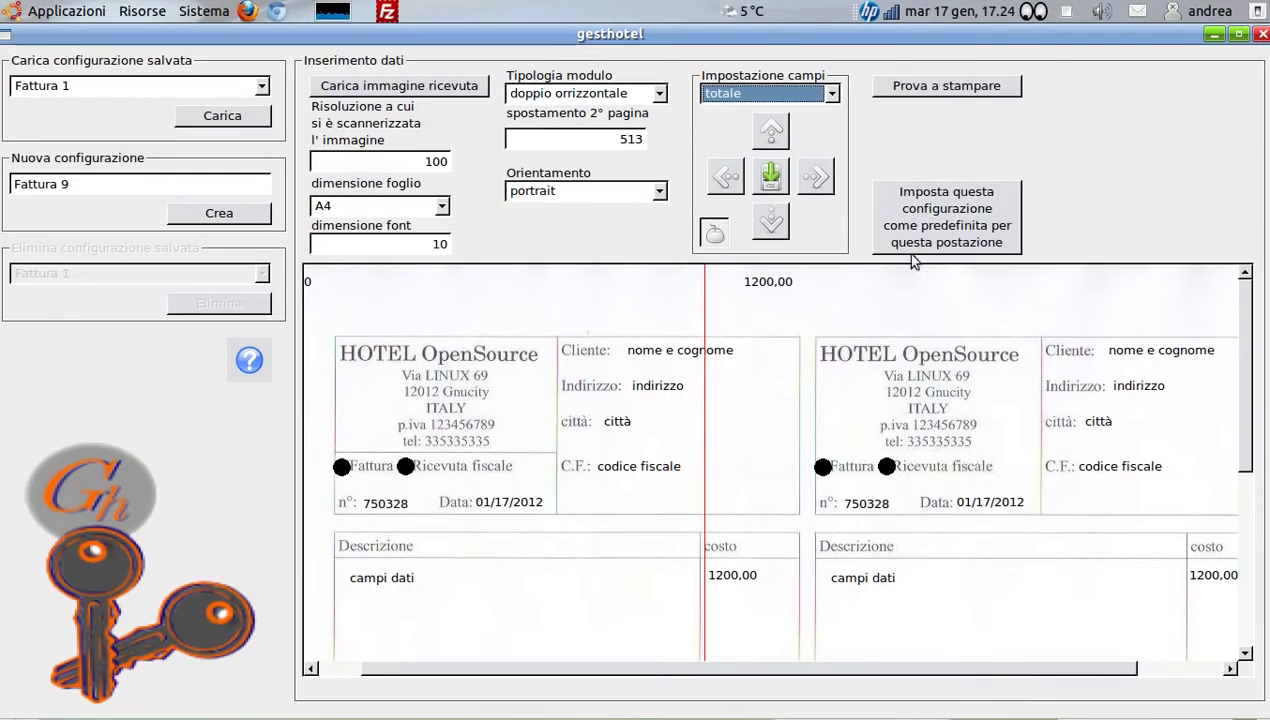
# Set Fattura 9 as this workstation's default configuration and close the layout window
pyautogui.click(958, 228)
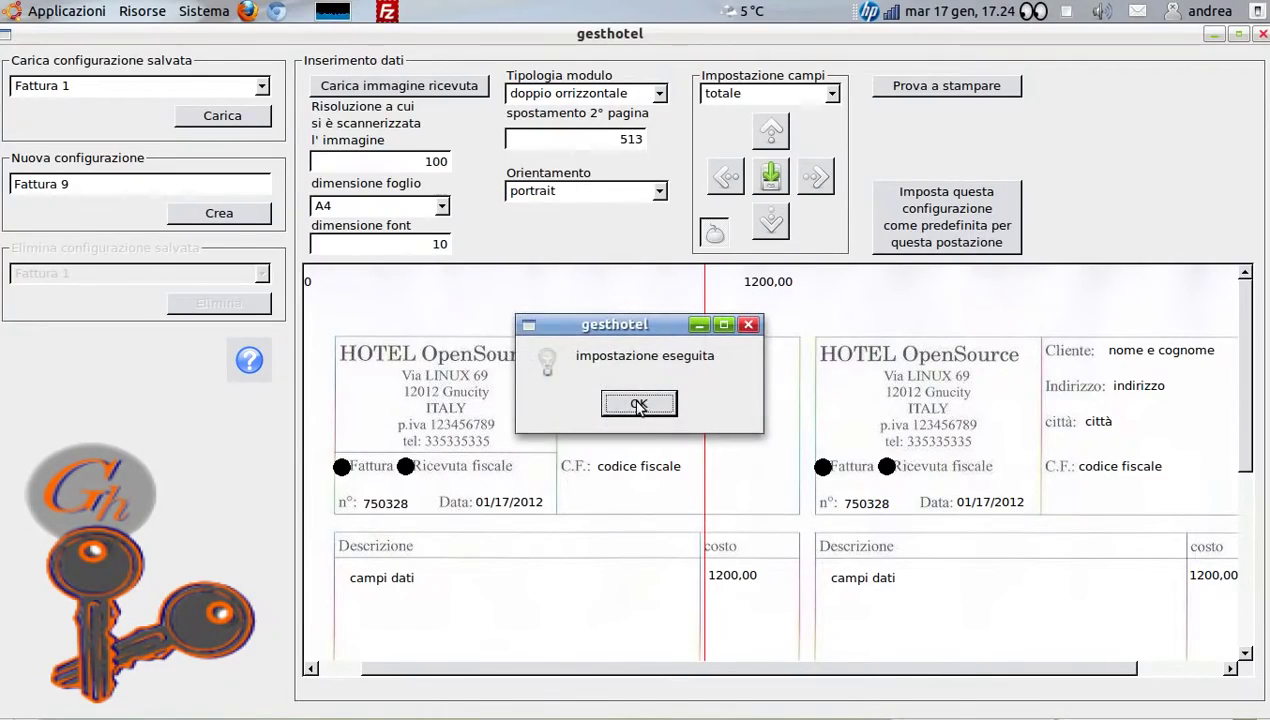
pyautogui.click(638, 405)
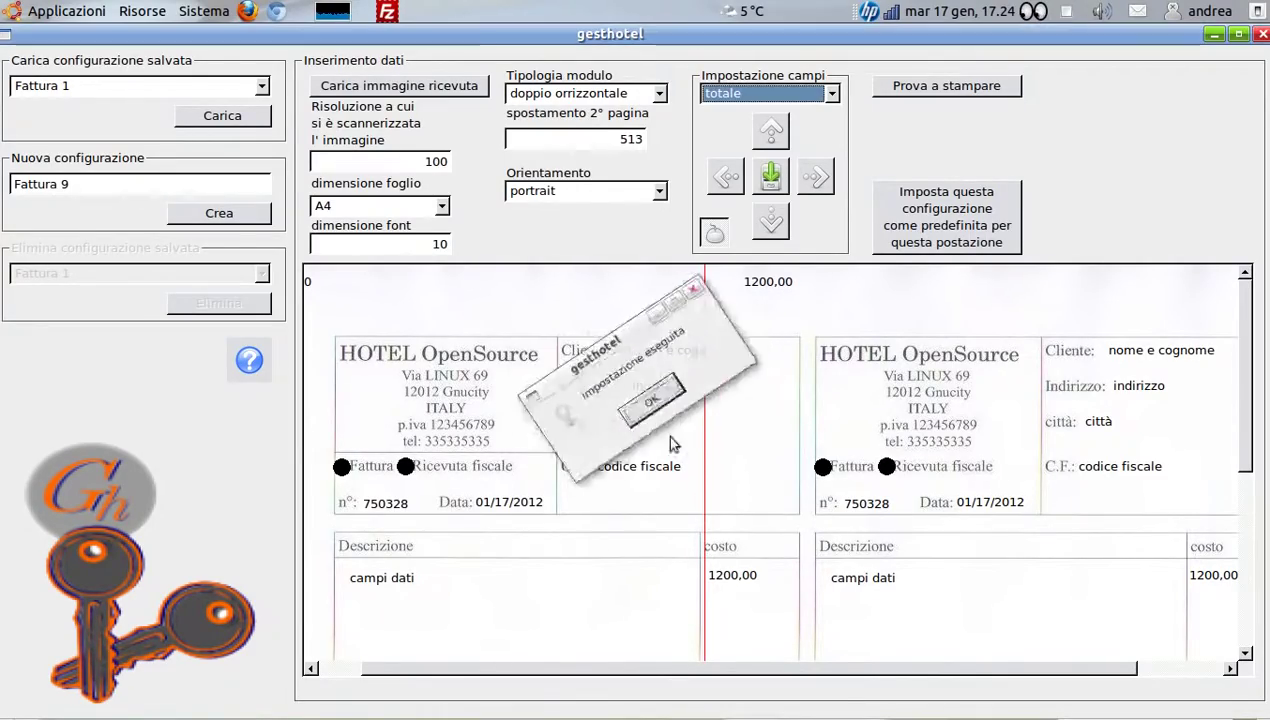
pyautogui.click(1260, 35)
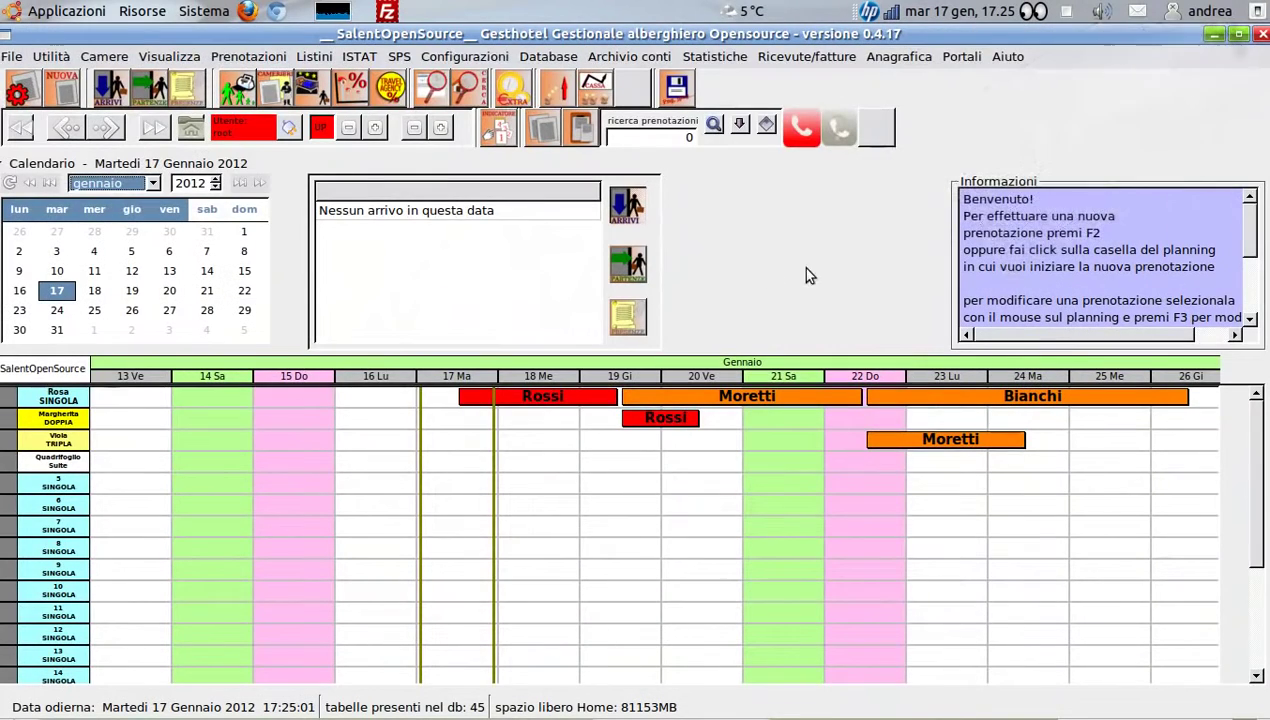
# Start a new direct invoice and fill it with a saved client's details
pyautogui.click(824, 58)
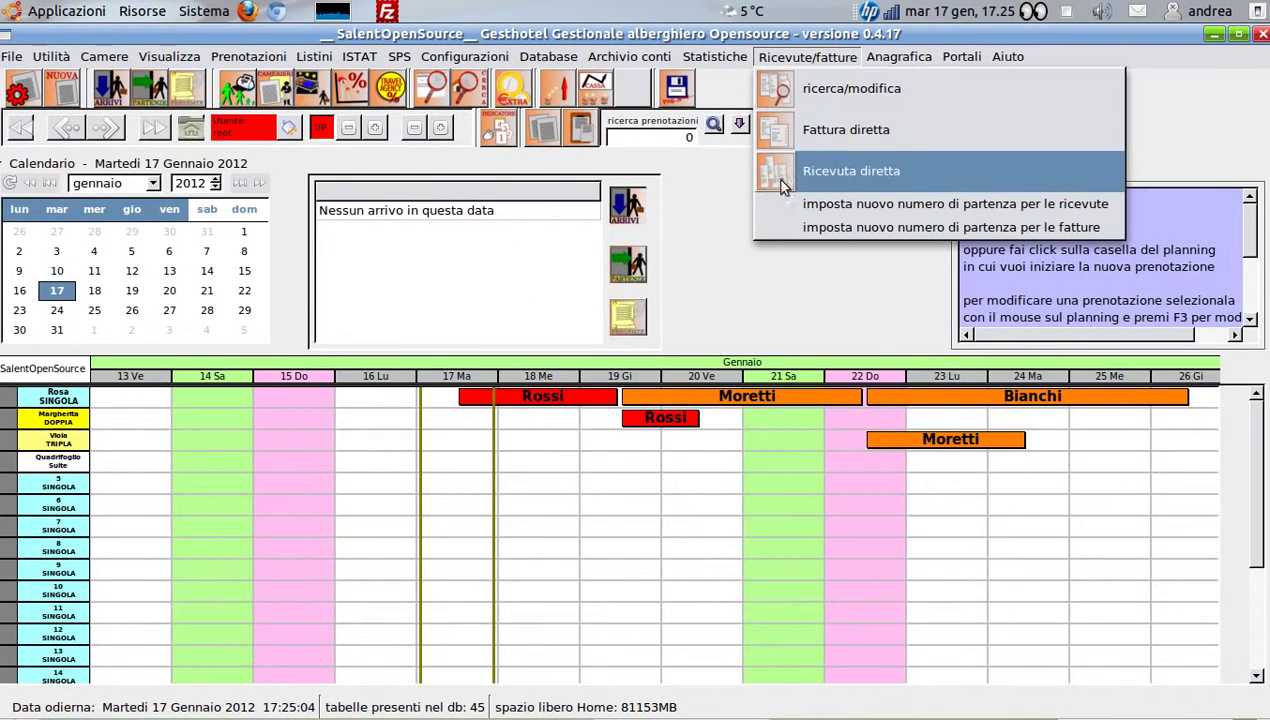
pyautogui.click(825, 133)
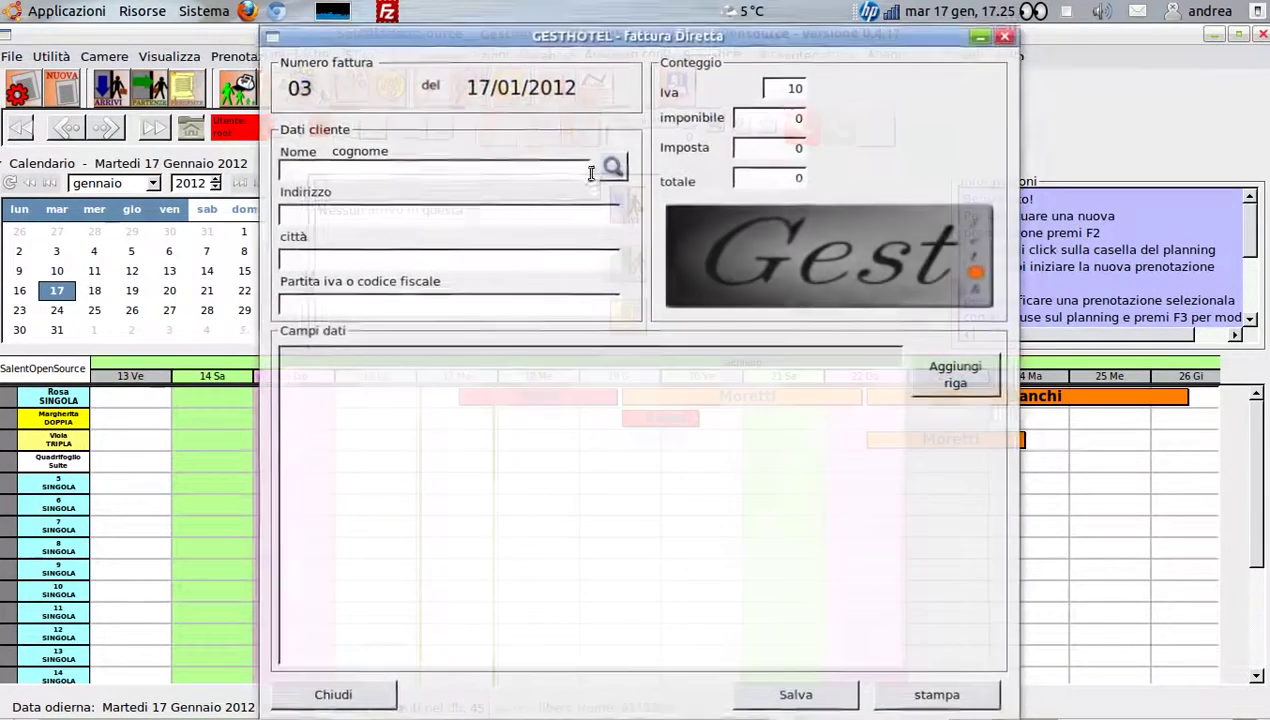
pyautogui.click(613, 167)
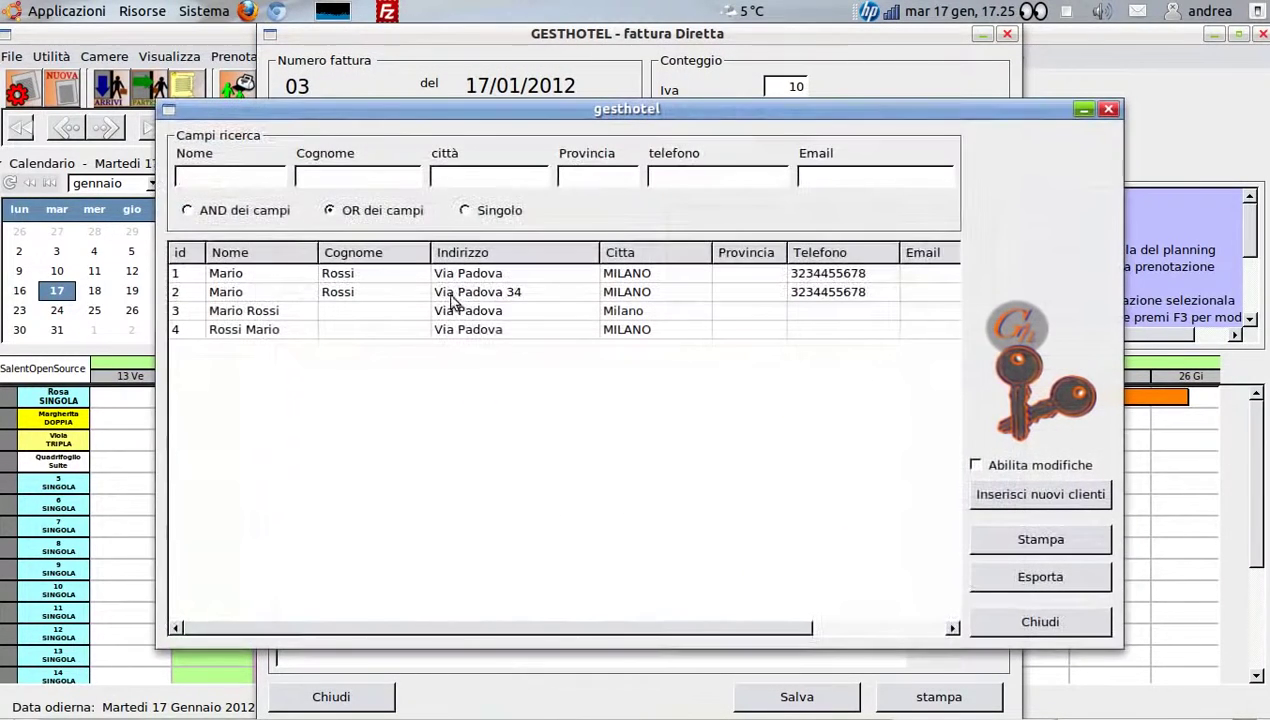
pyautogui.doubleClick(225, 296)
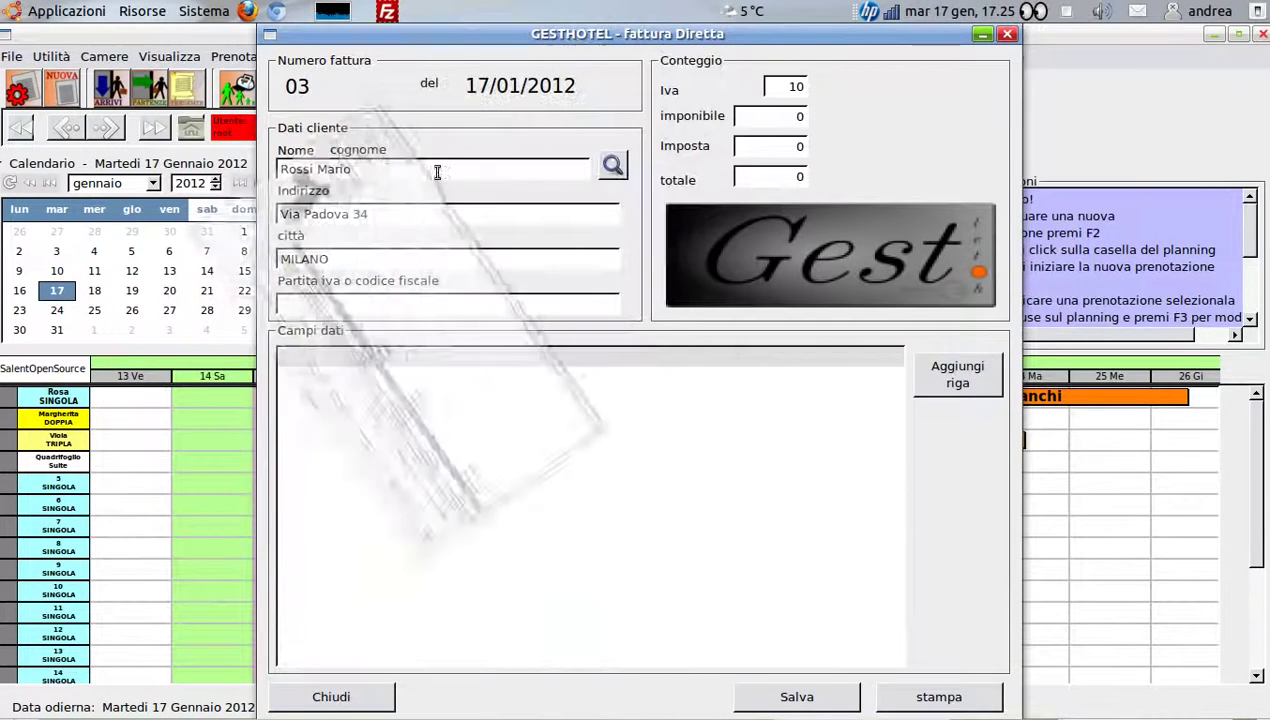
# Enter the client's tax code in the Partita iva o codice fiscale field
pyautogui.click(337, 305)
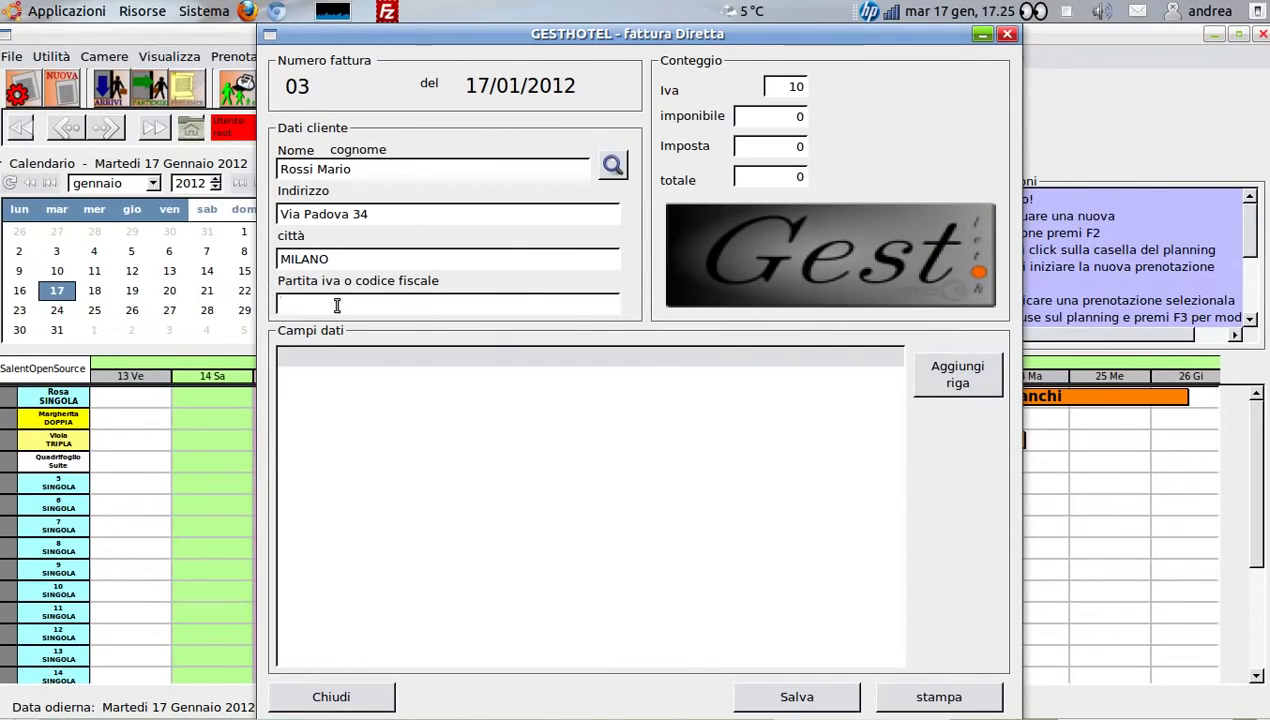
# Add invoice lines for pernottamento at 114 and cena at 60
pyautogui.click(947, 390)
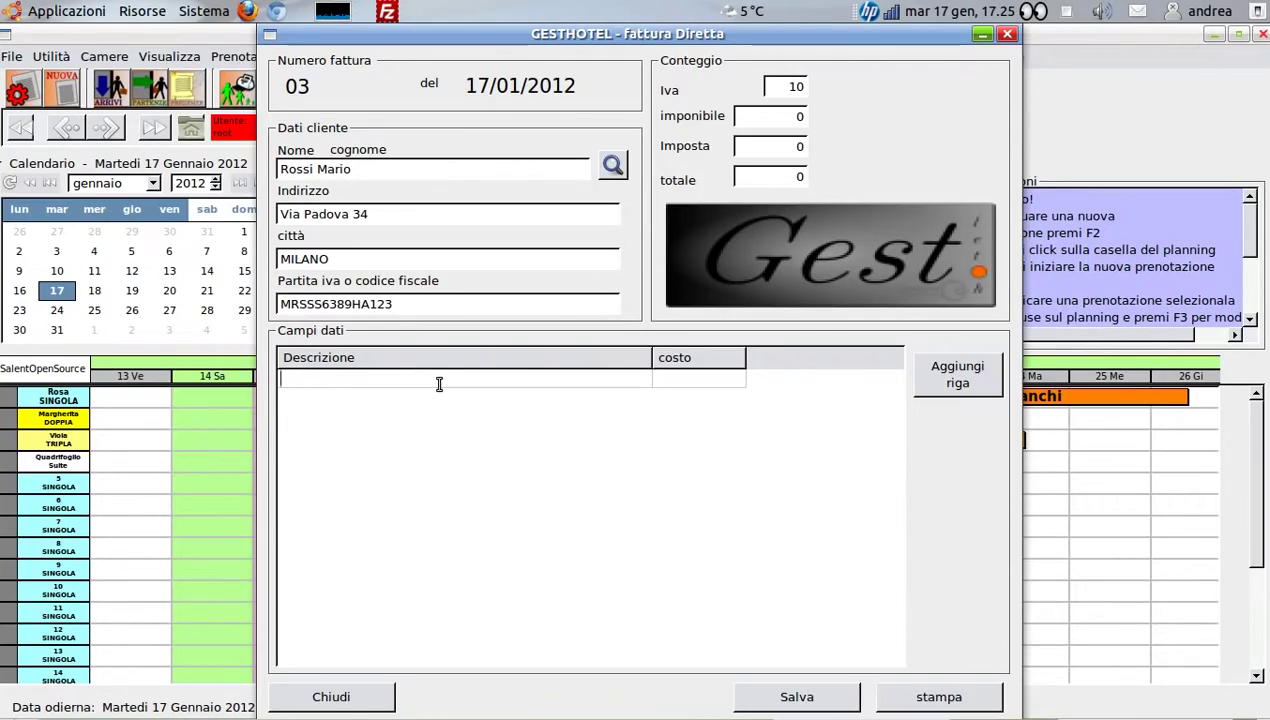
pyautogui.write('pe')
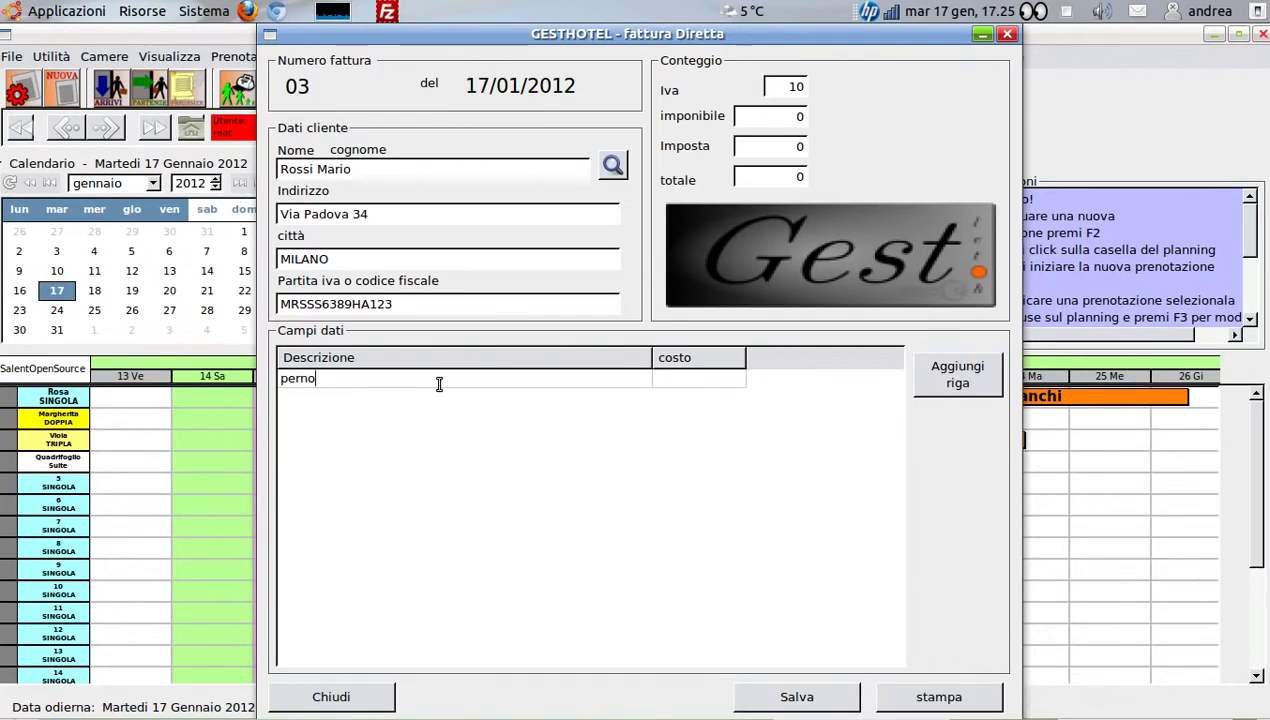
pyautogui.write('rnottamento')
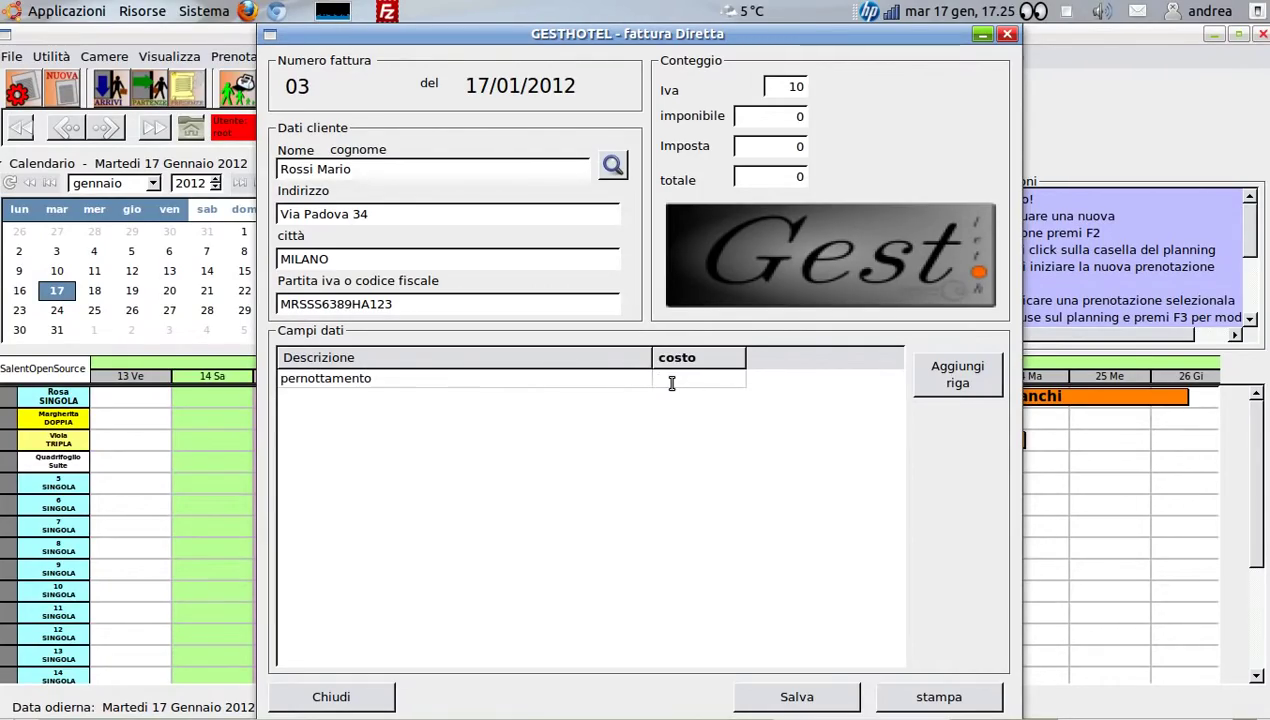
pyautogui.write('114')
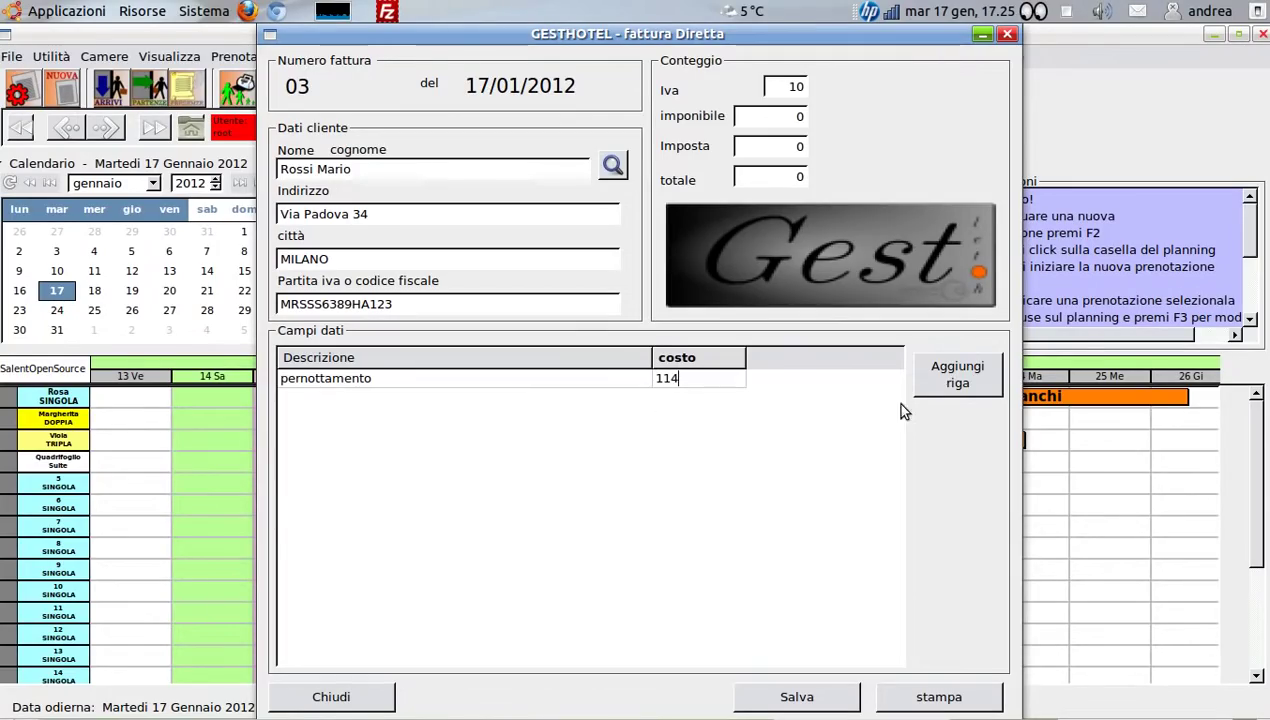
pyautogui.click(940, 385)
pyautogui.click(413, 395)
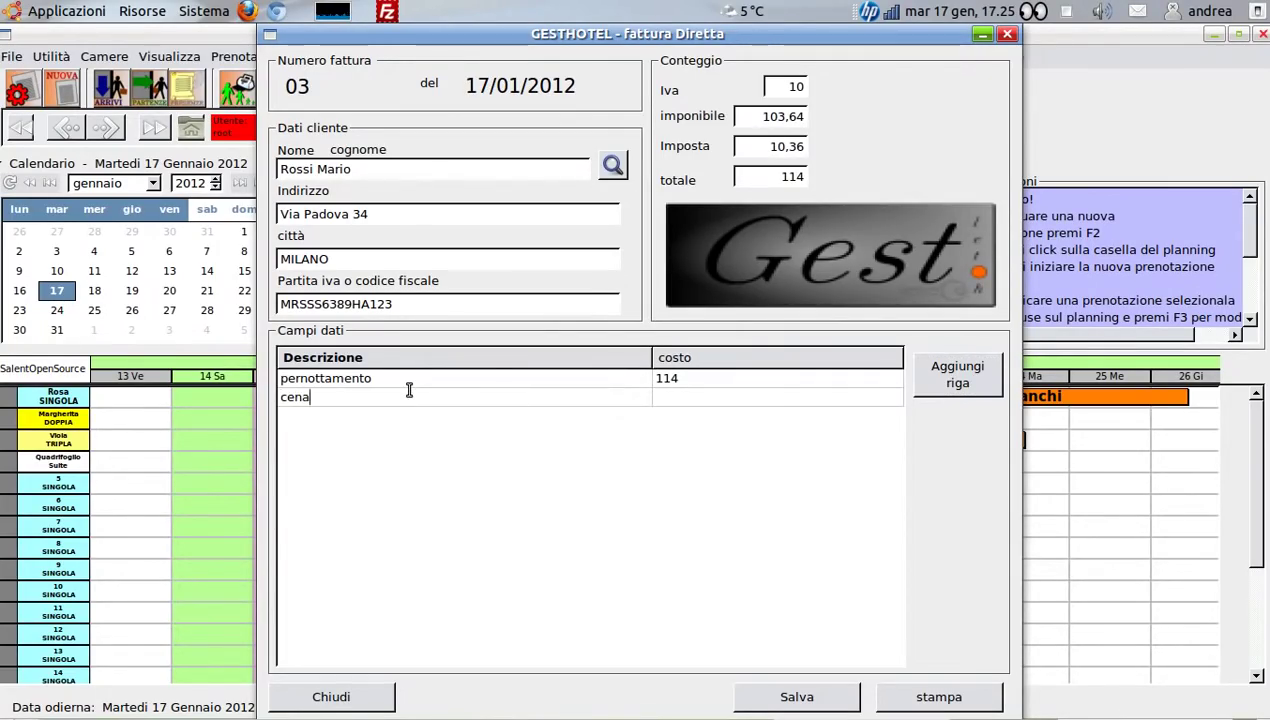
pyautogui.write('cena')
pyautogui.click(680, 397)
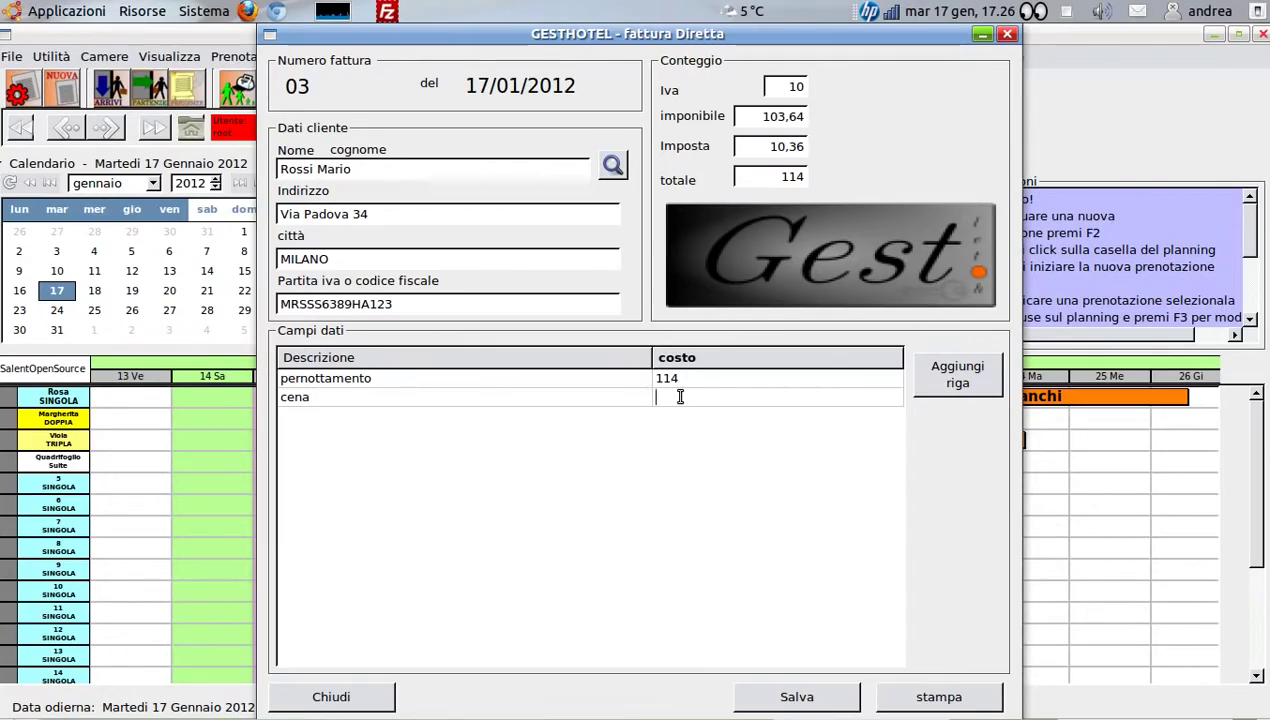
pyautogui.click(947, 380)
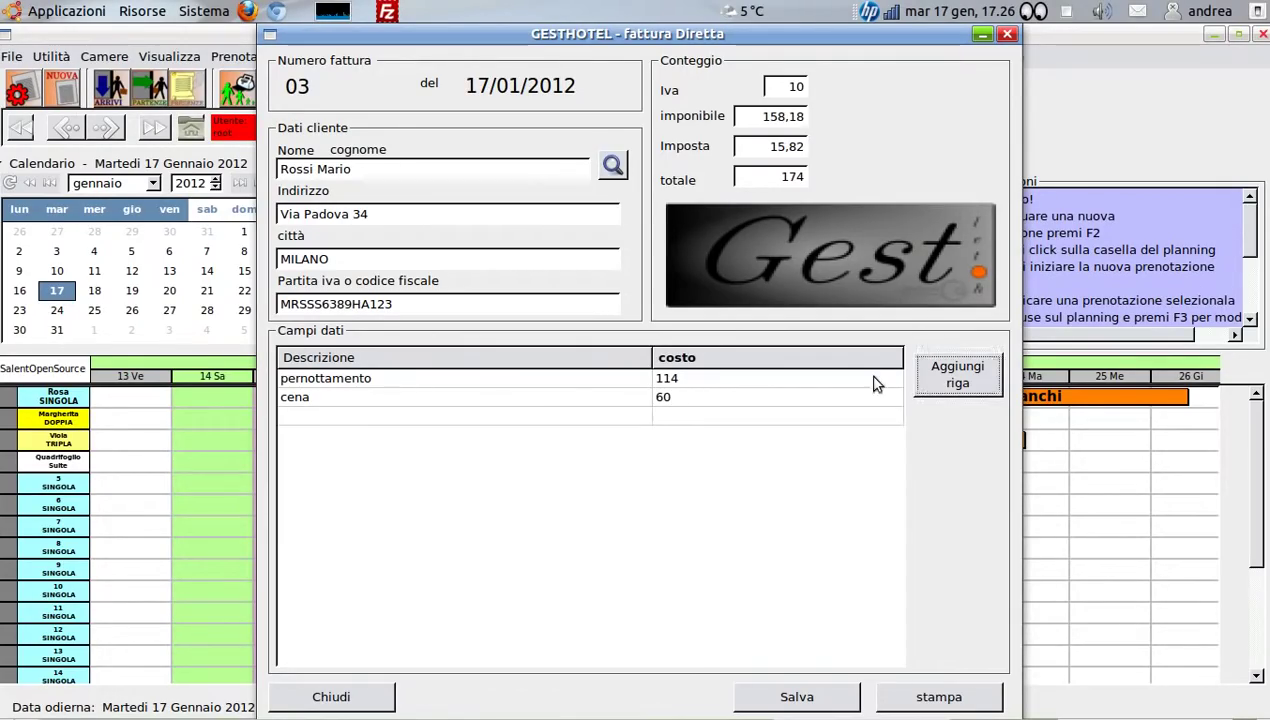
# Add a third line, colazione in camera, costing 30
pyautogui.click(400, 415)
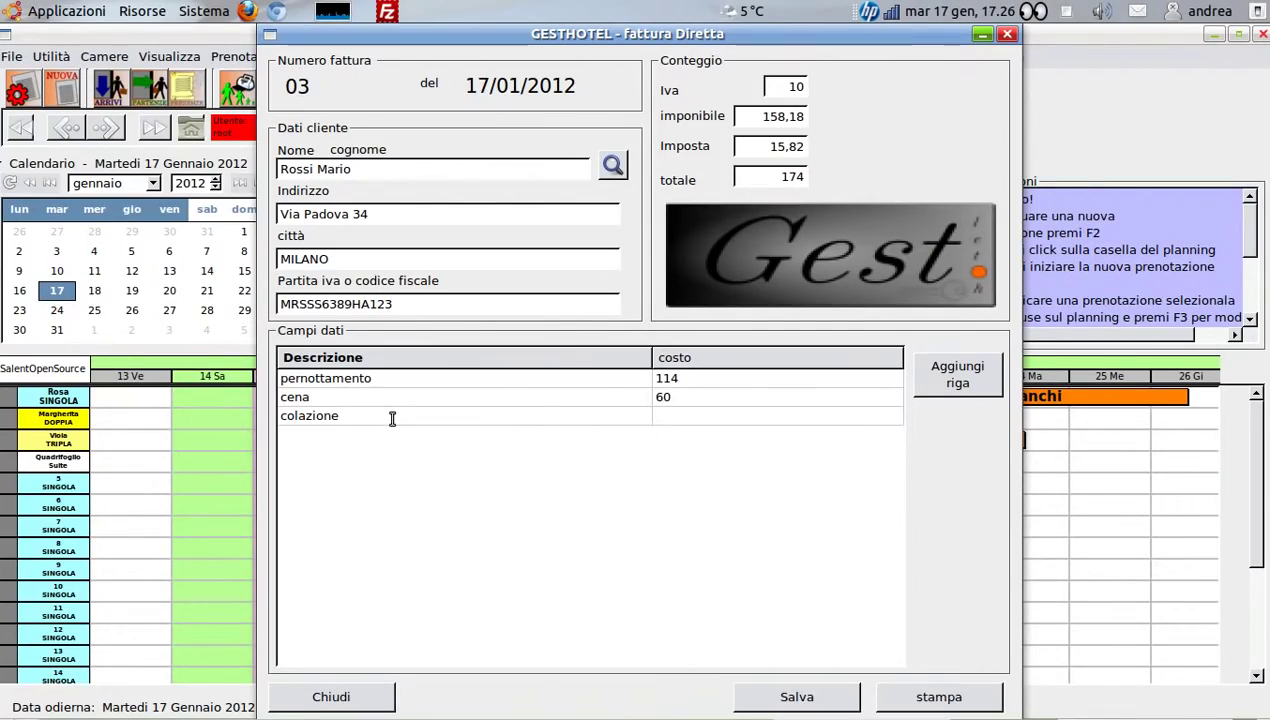
pyautogui.press('Tab')
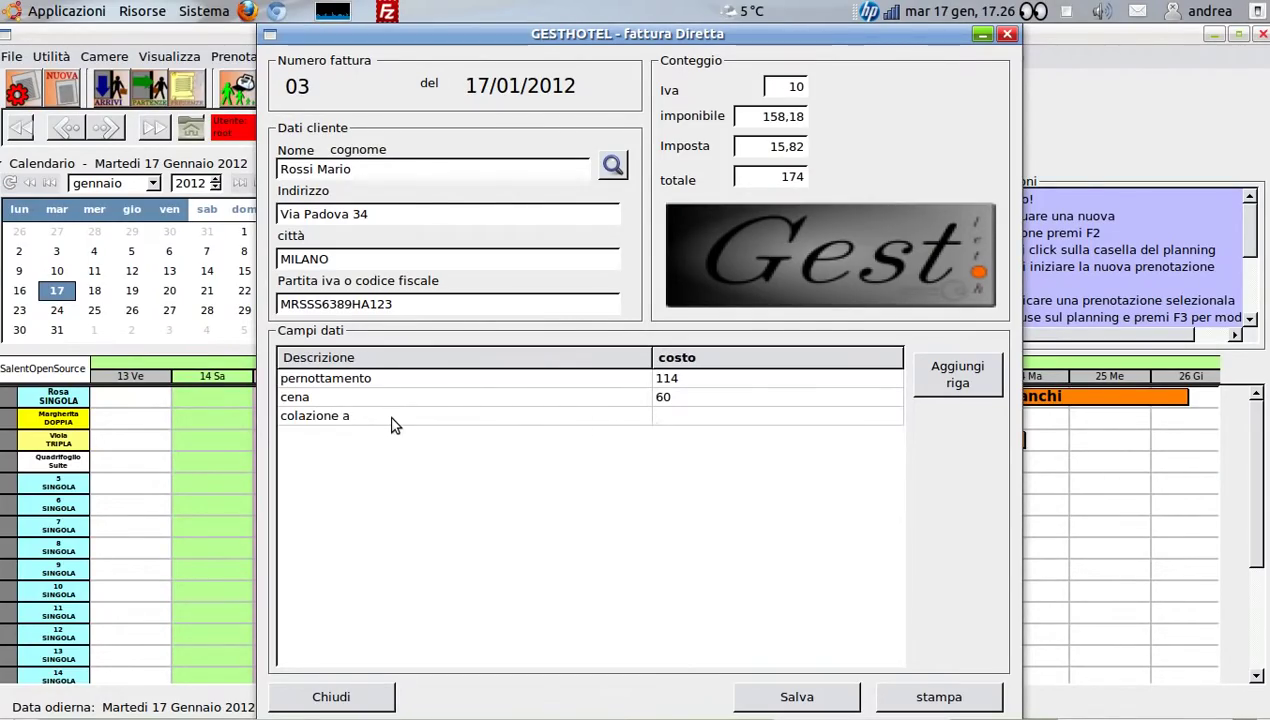
pyautogui.click(391, 420)
pyautogui.click(386, 416)
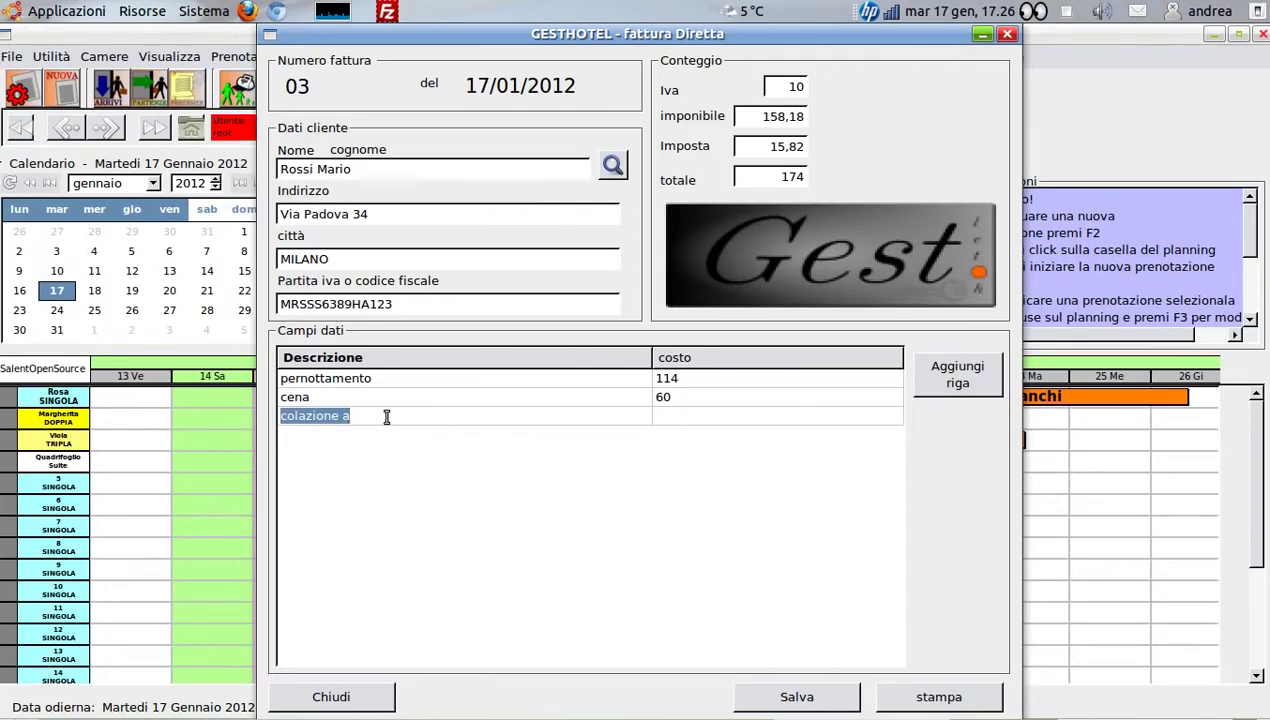
pyautogui.press('Tab')
pyautogui.click(321, 414)
pyautogui.write('colazione')
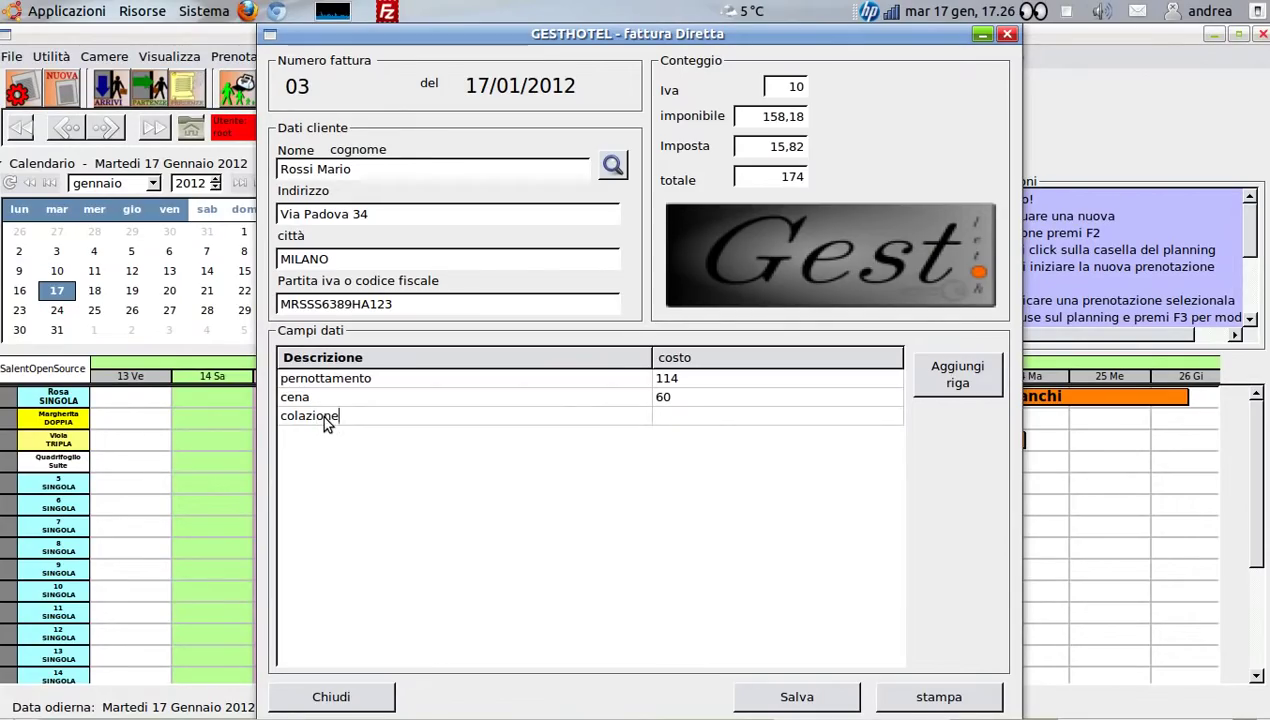
pyautogui.write(' in camera')
pyautogui.click(726, 418)
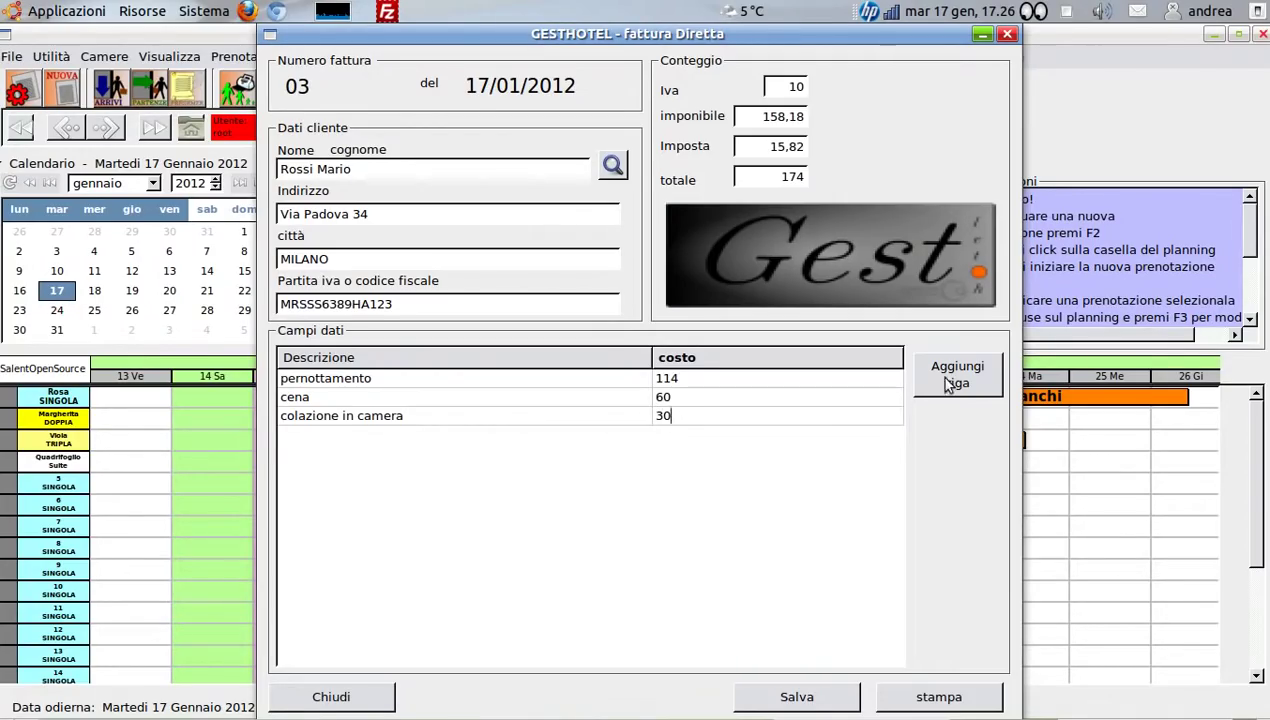
pyautogui.click(949, 378)
# Add a fourth line, uso garage, costing 20
pyautogui.click(421, 434)
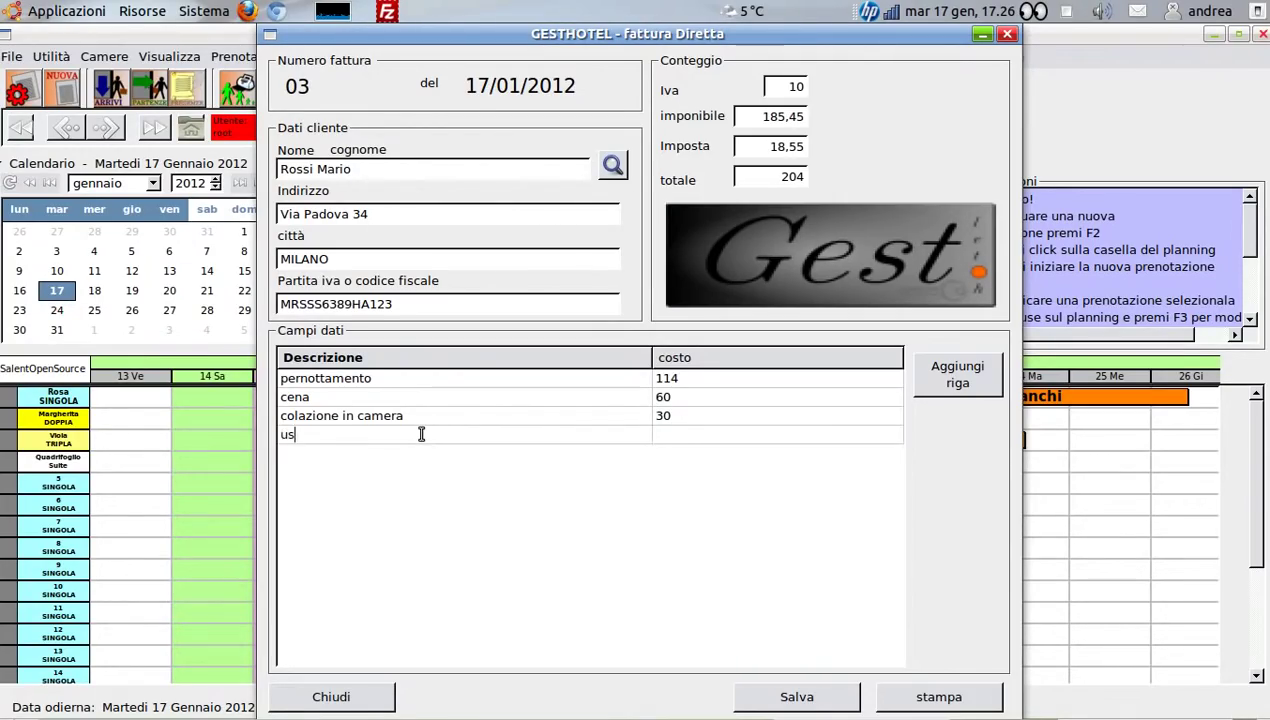
pyautogui.write('uso garage')
pyautogui.click(677, 438)
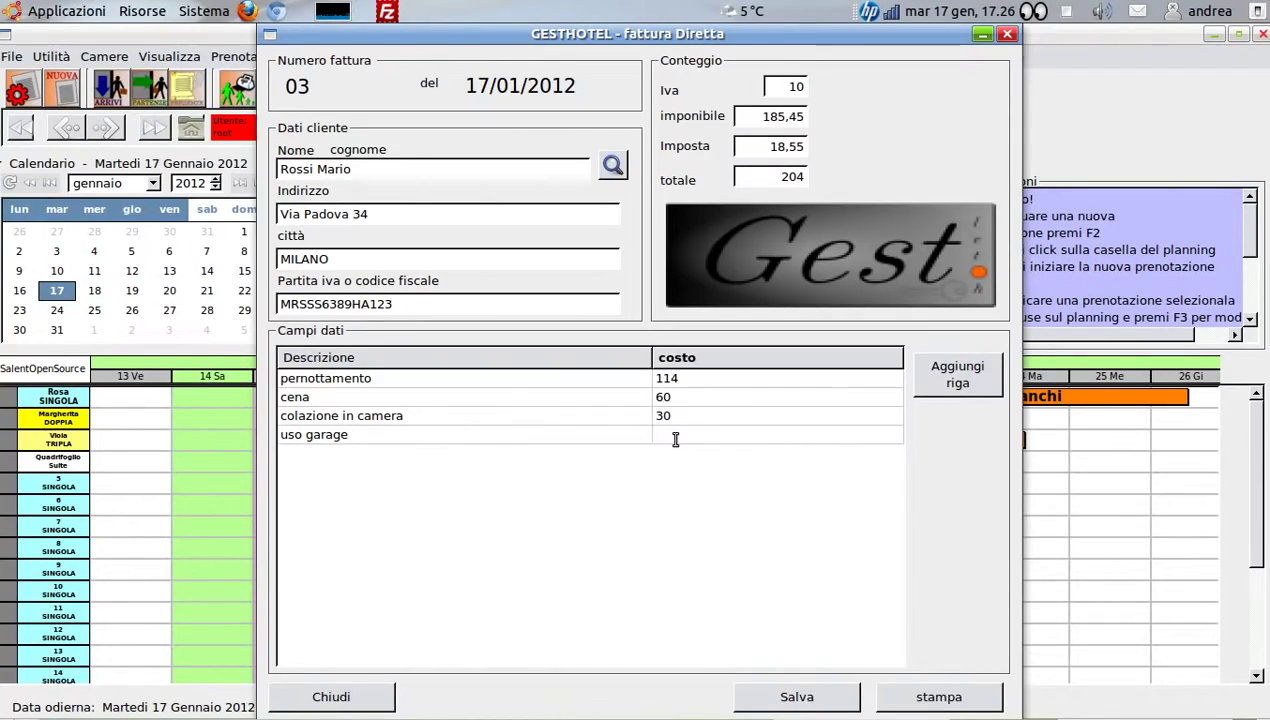
pyautogui.write('20')
pyautogui.click(730, 469)
# Save invoice 03 and bring up its Setup Printer dialog (HP LaserJet, A4 portrait, 1 copy)
pyautogui.click(790, 700)
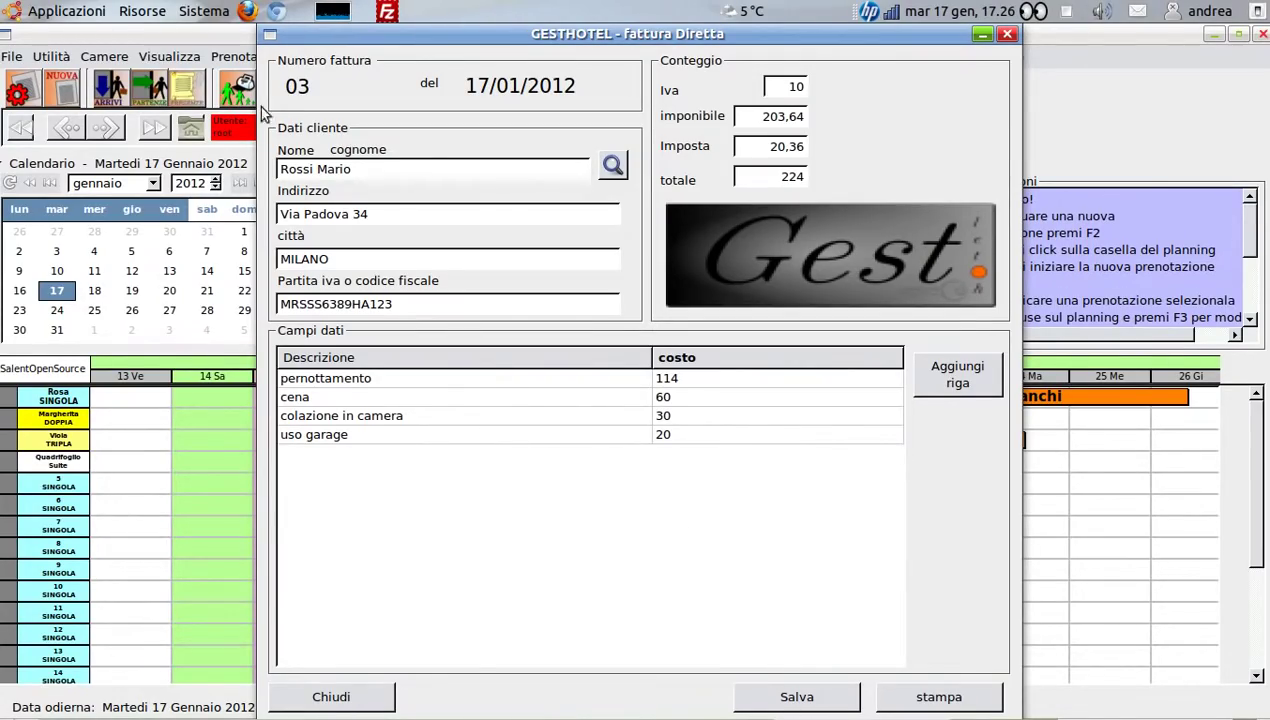
pyautogui.click(920, 700)
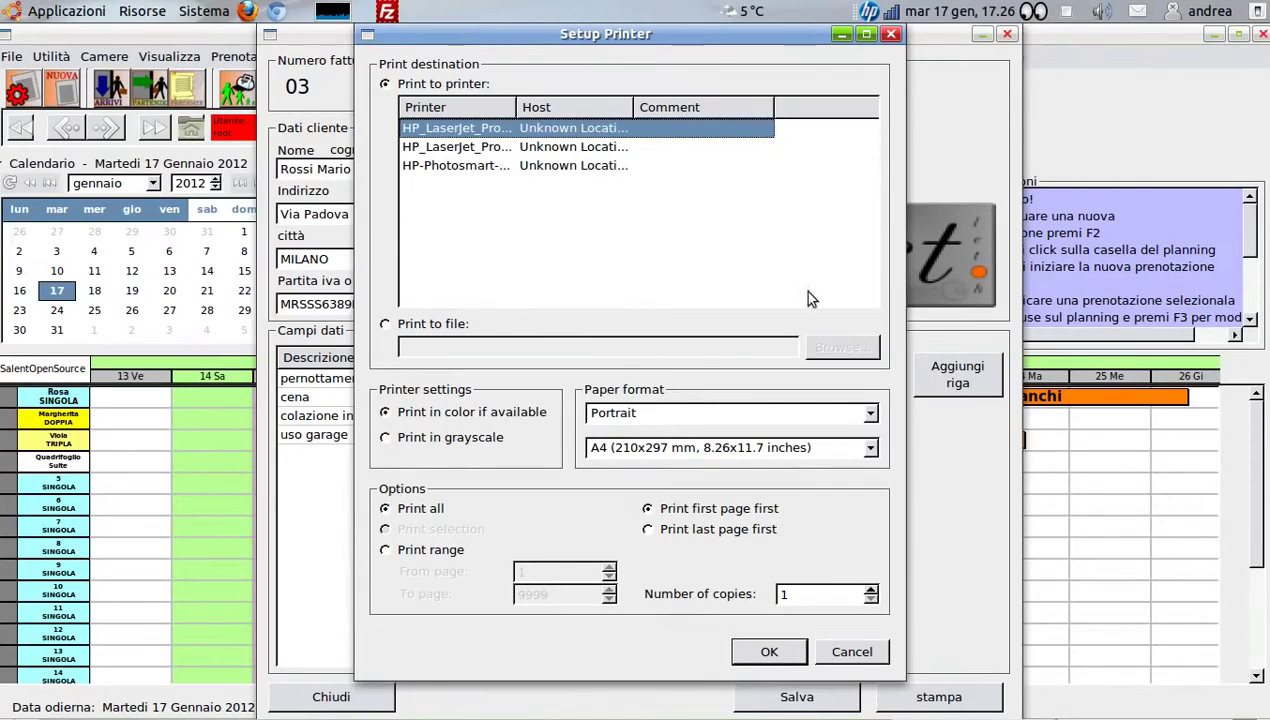
pyautogui.moveTo(704, 32); pyautogui.dragTo(835, 33)
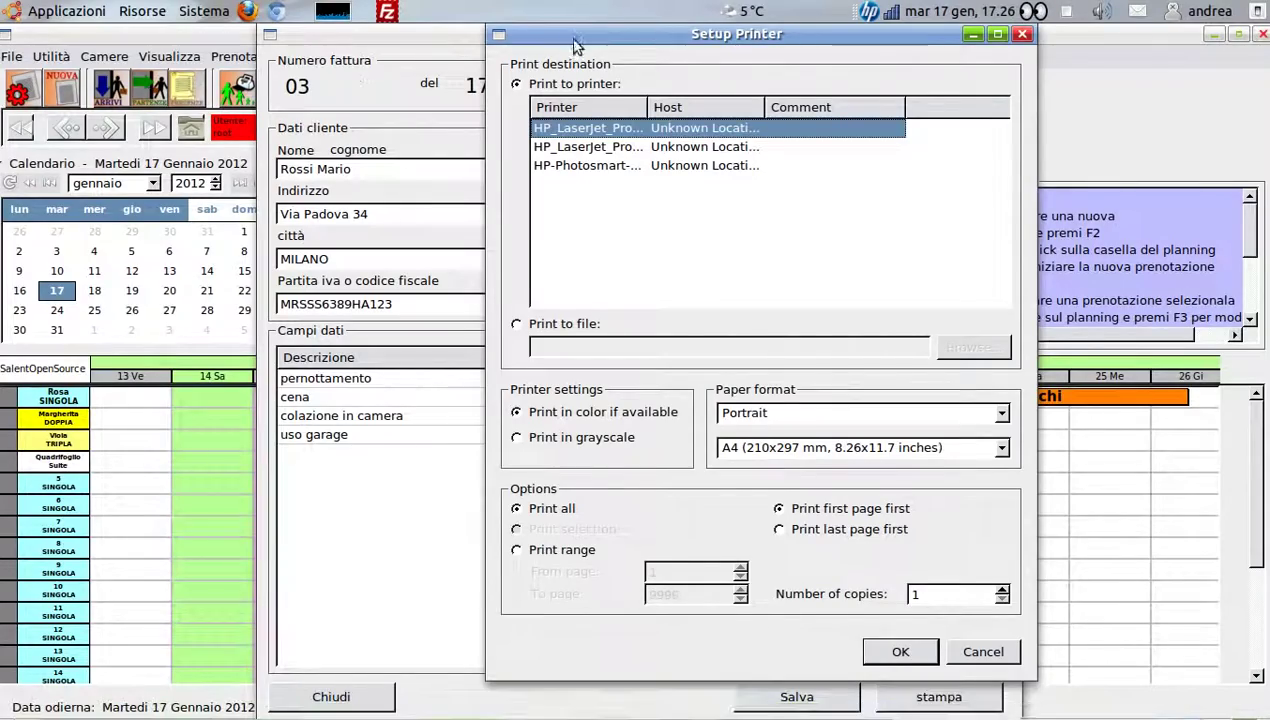
pyautogui.moveTo(575, 45); pyautogui.dragTo(598, 82)
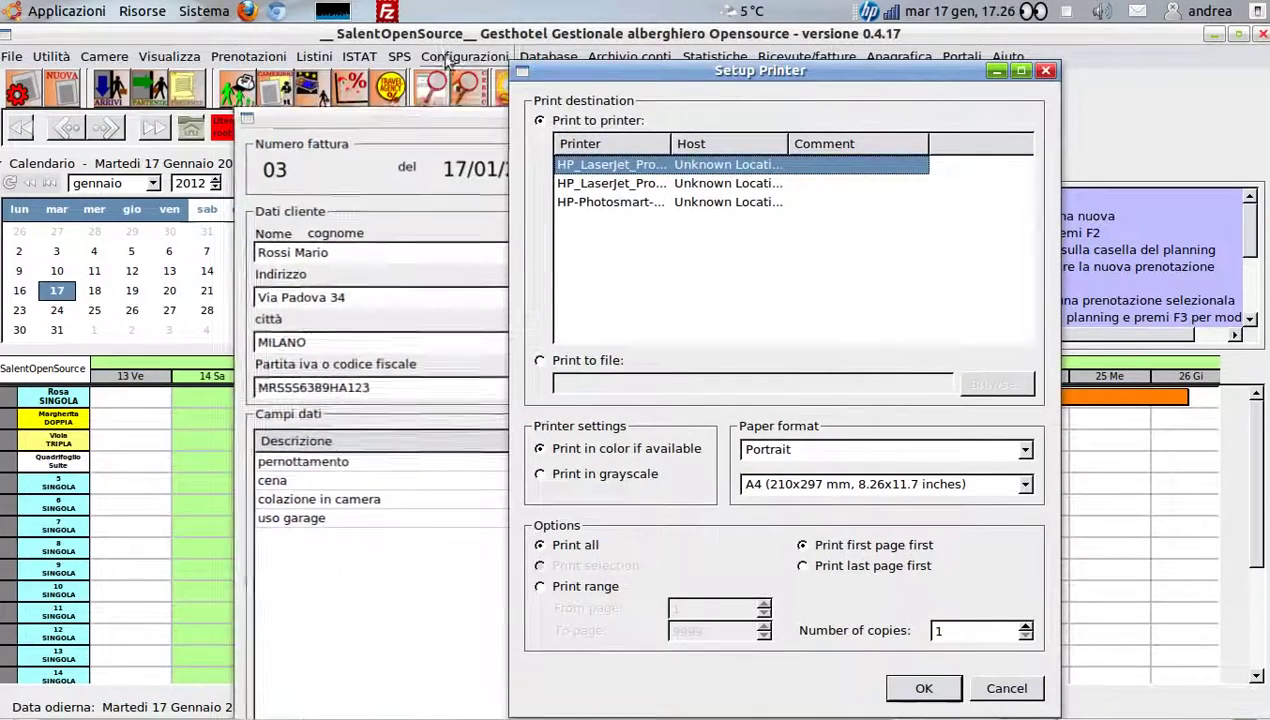
# Load the saved Fattura 9 layout for preprinted invoices and close Setup Printer
pyautogui.click(448, 58)
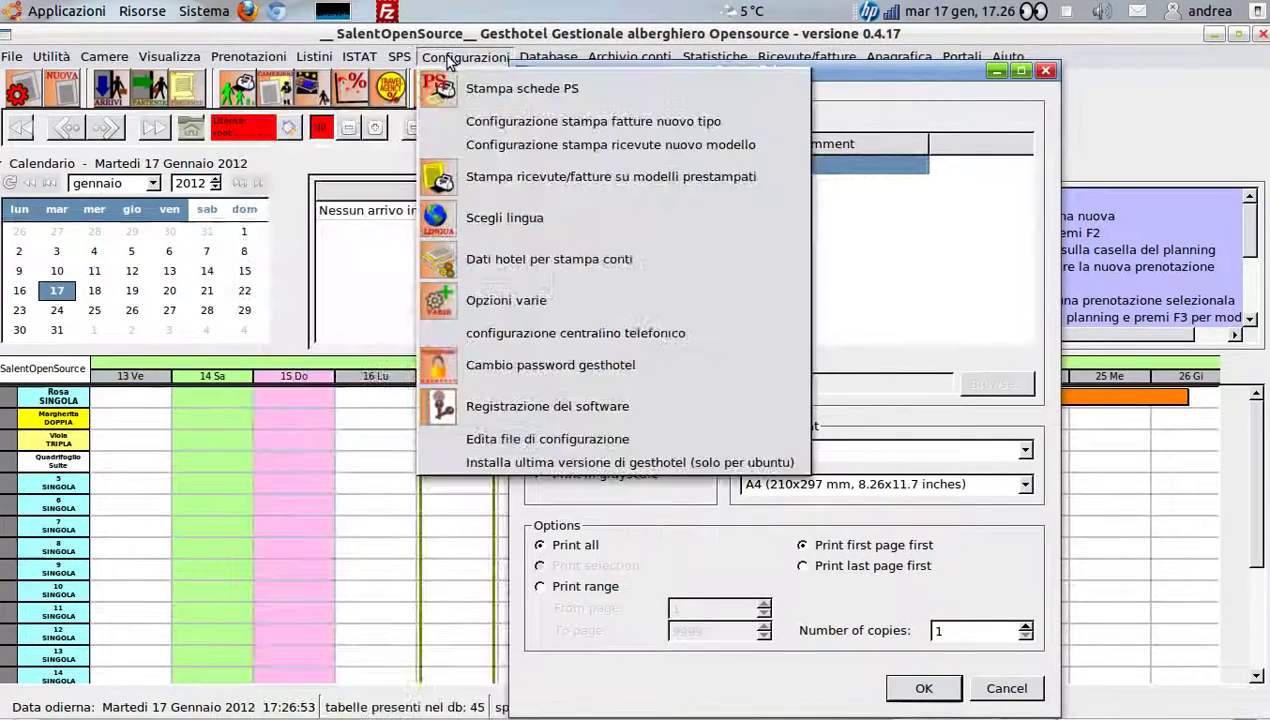
pyautogui.click(505, 180)
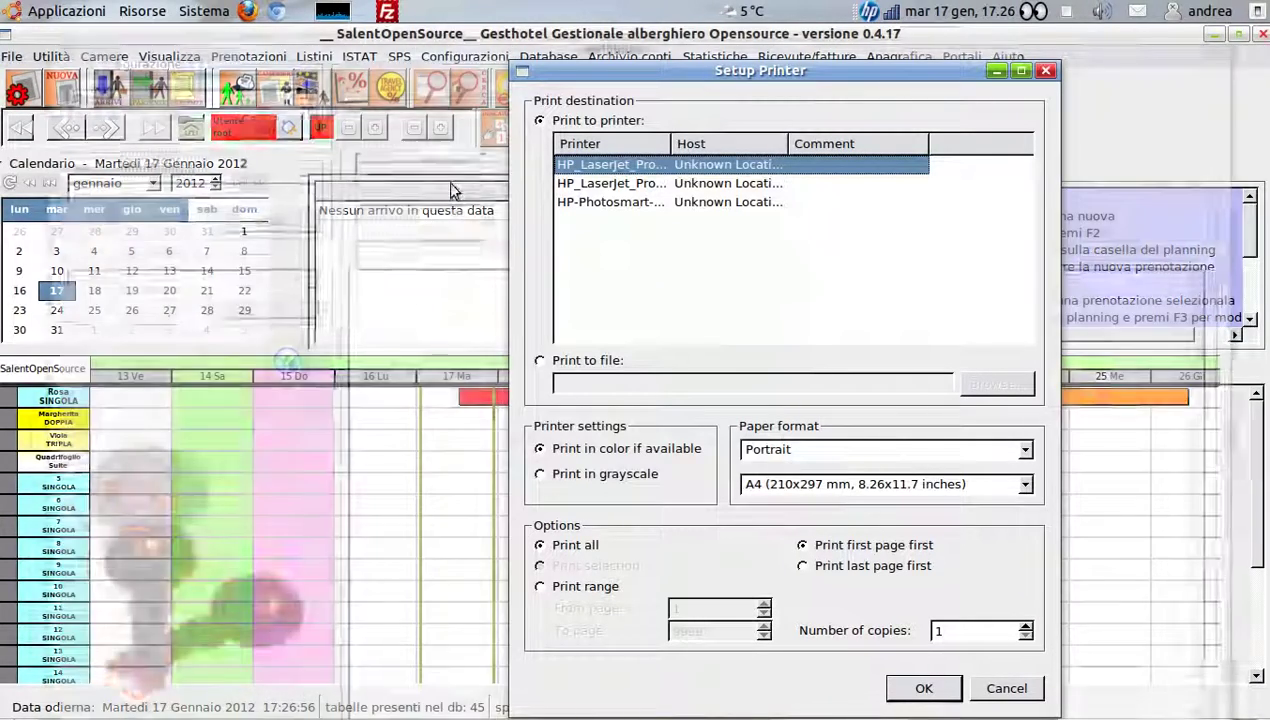
pyautogui.click(243, 94)
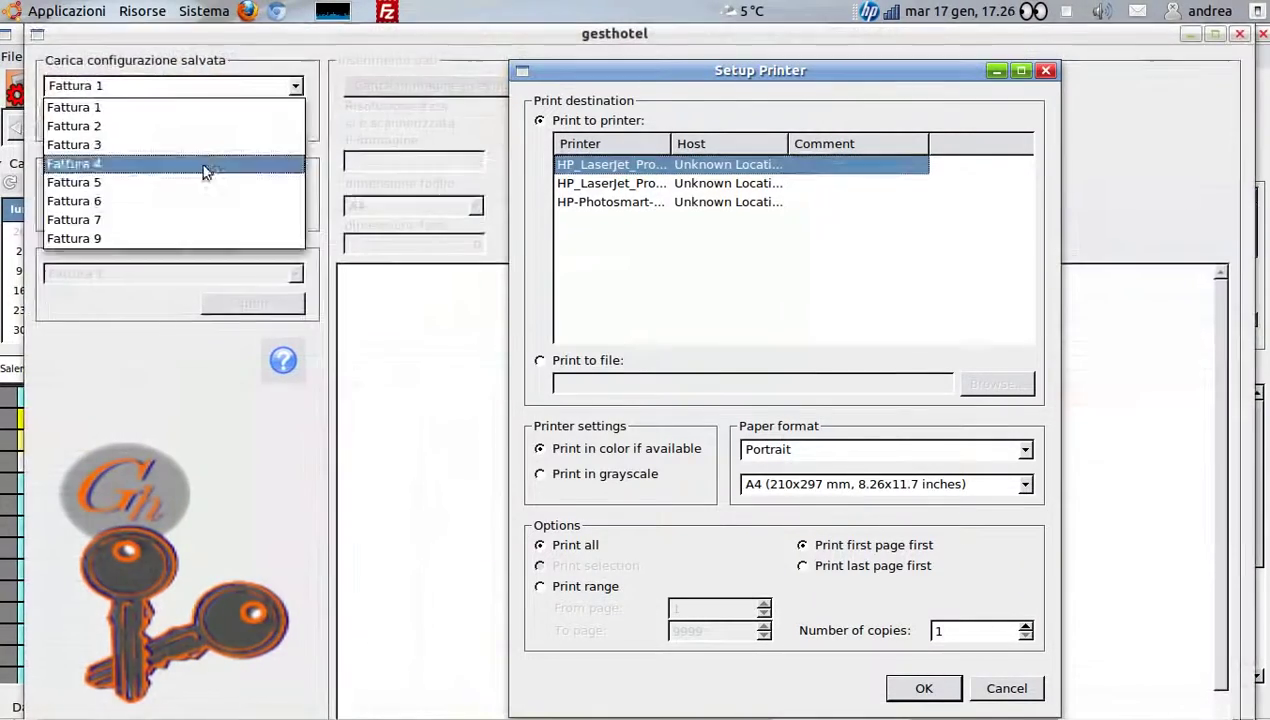
pyautogui.click(175, 216)
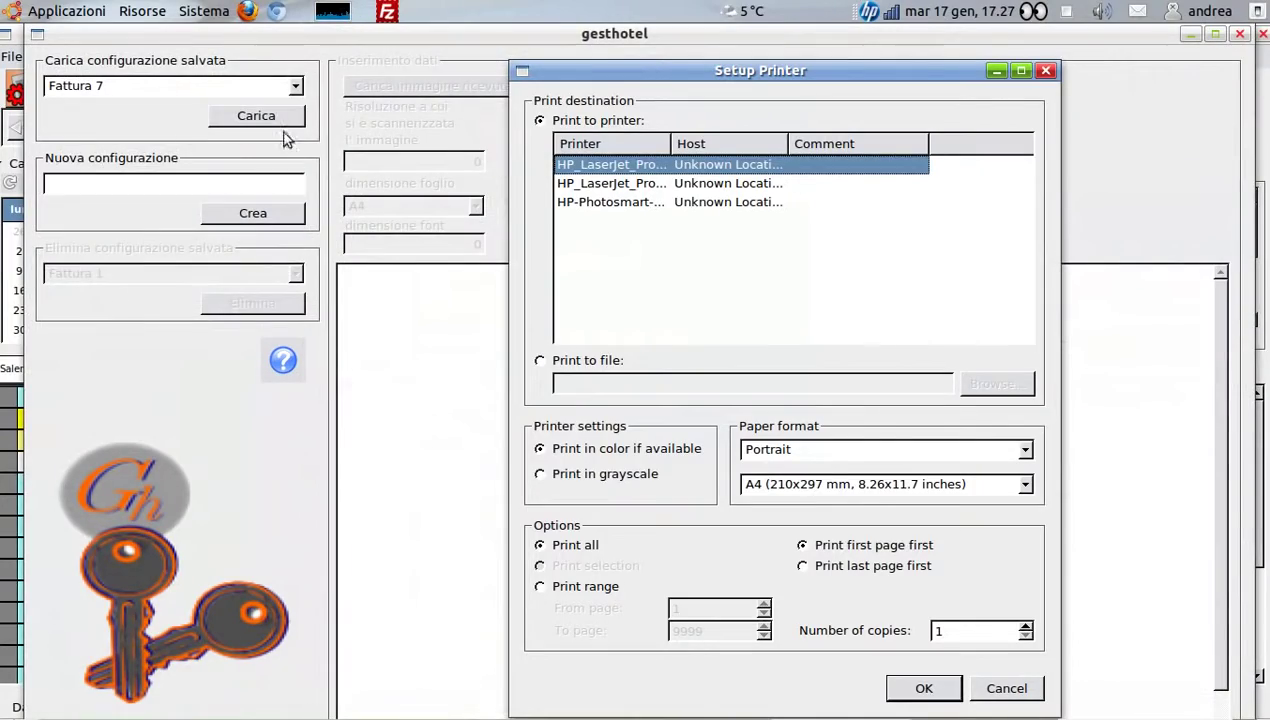
pyautogui.click(270, 88)
pyautogui.click(160, 236)
pyautogui.click(252, 116)
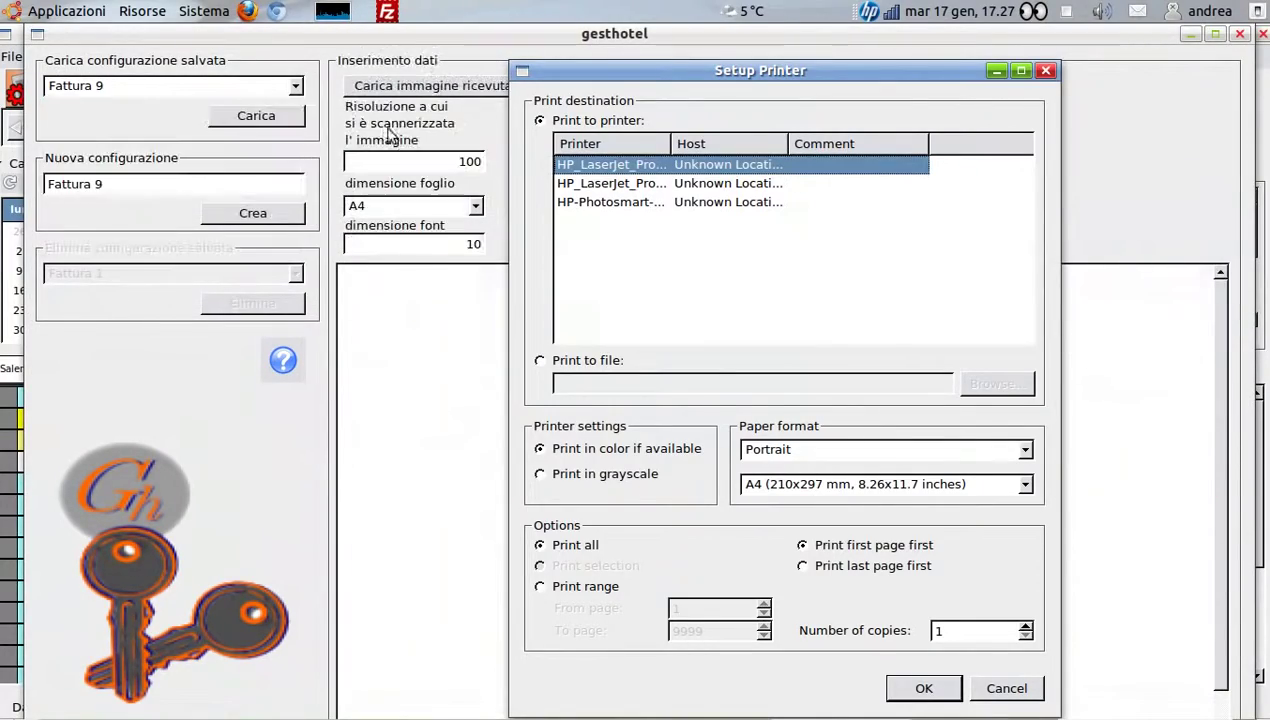
pyautogui.click(1046, 71)
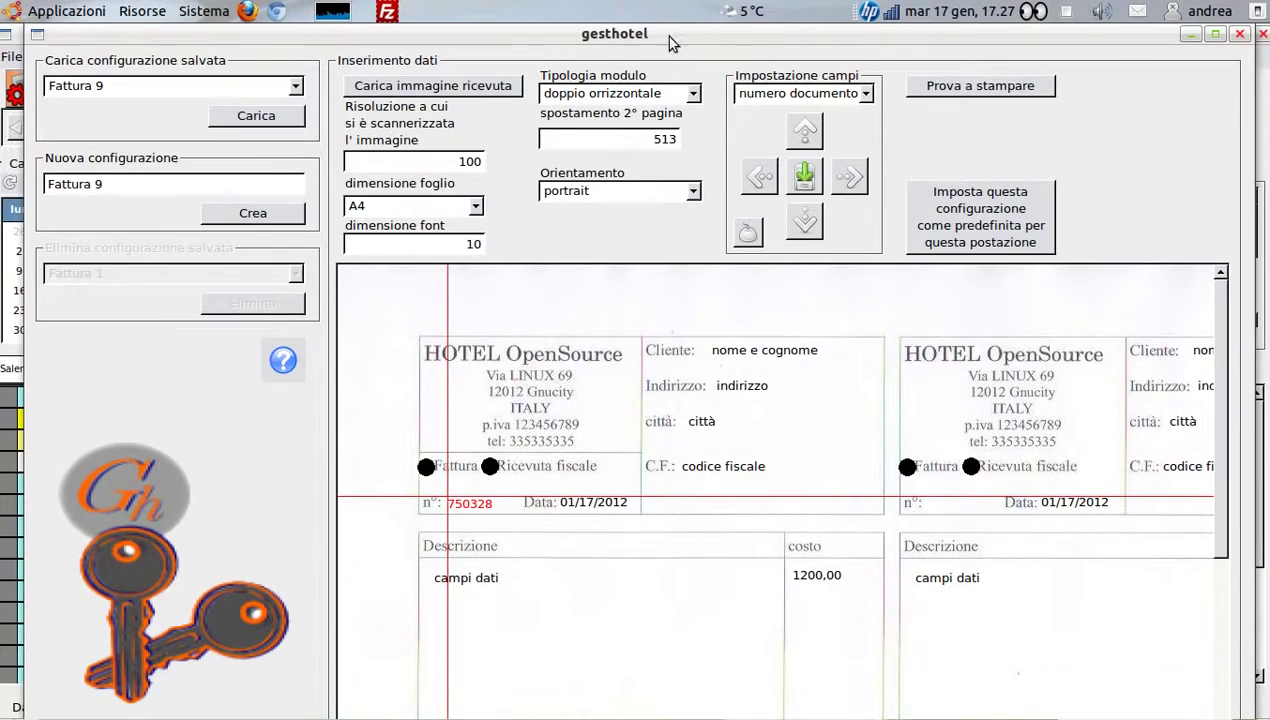
pyautogui.moveTo(664, 37)
pyautogui.mouseDown()
pyautogui.moveTo(692, 340)
pyautogui.moveTo(700, 250)
pyautogui.moveTo(631, 40)
pyautogui.moveTo(679, 33)
pyautogui.mouseUp()
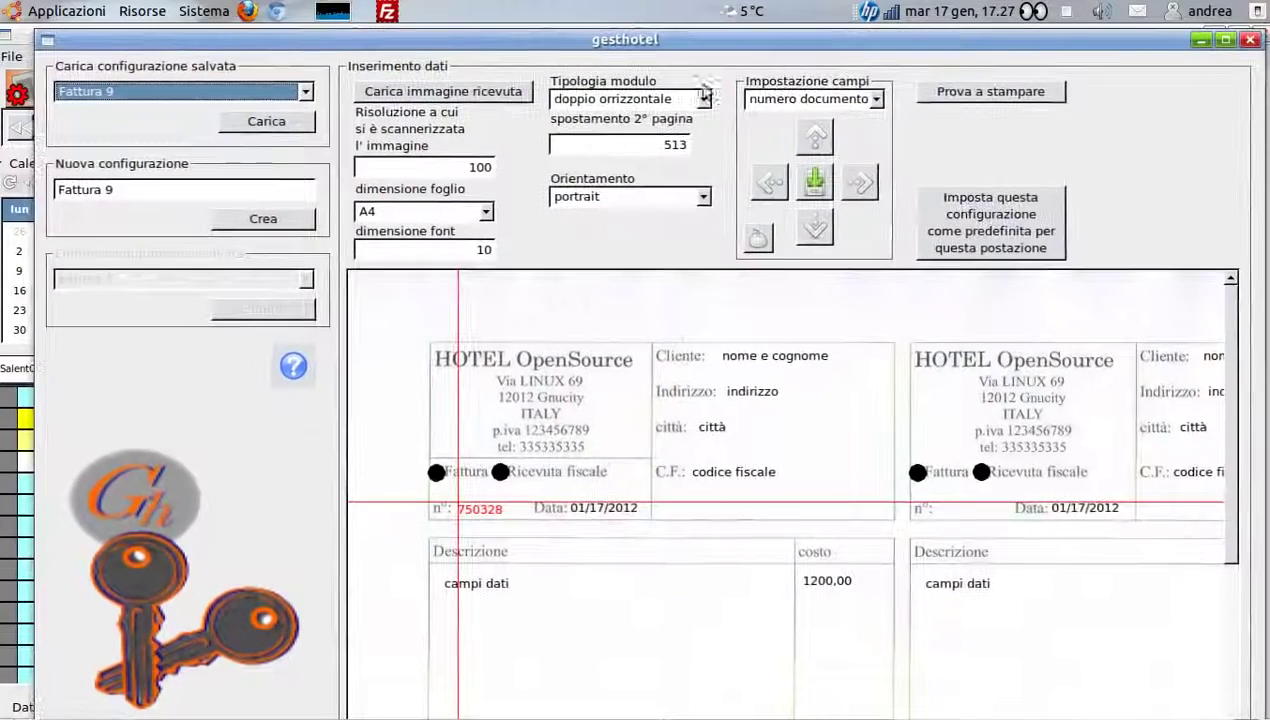